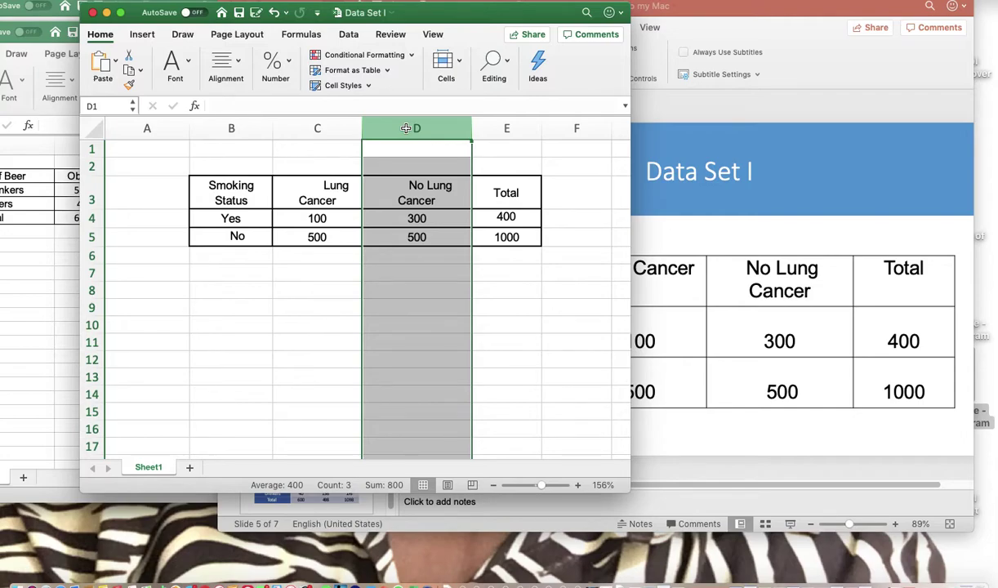
Step: Check the finished smoking table's Total column and non-smoker counts, then select cell C7
left_click(506, 128)
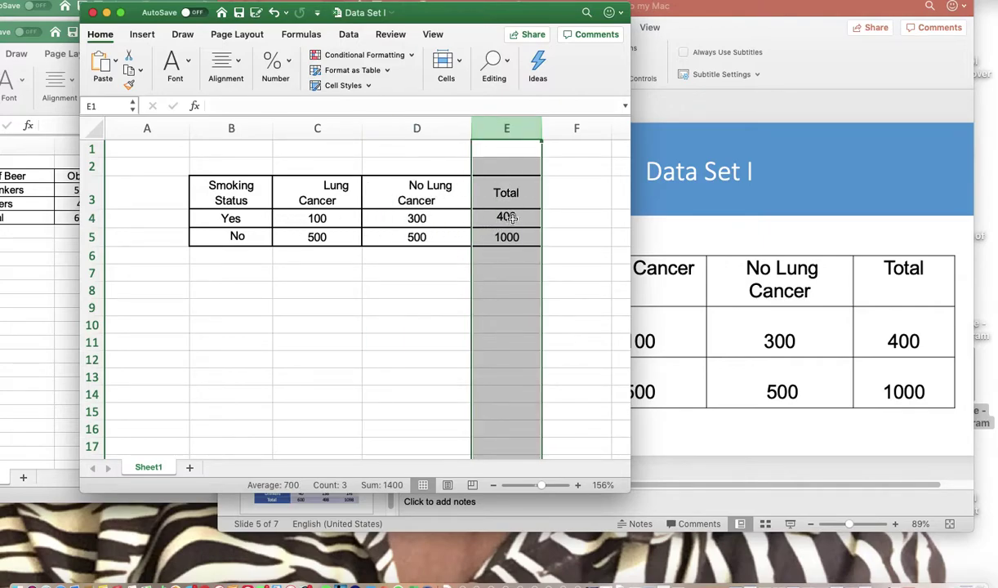
left_click(376, 234)
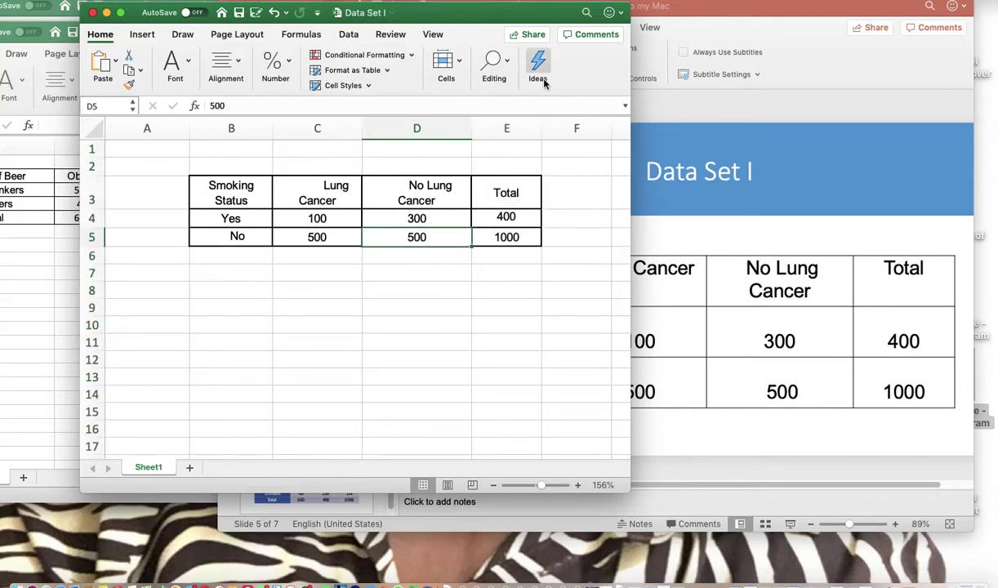
left_click_drag(472, 26, 414, 23)
left_click(224, 268)
Step: Enter the smoke-exposure risk question in C7 and the smoker risk question in C8
type("What")
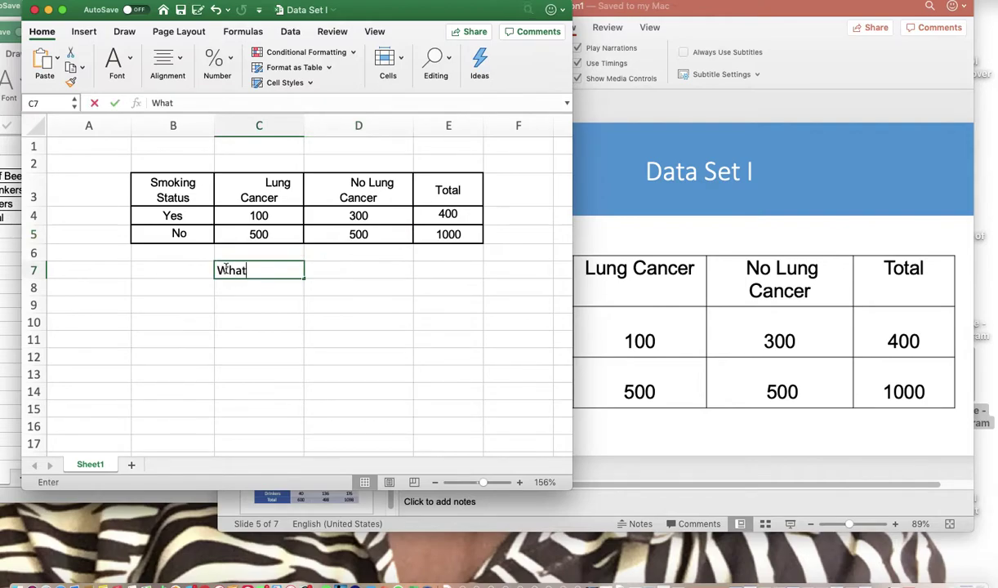
type(" is the risk of developing lung cancer when expose")
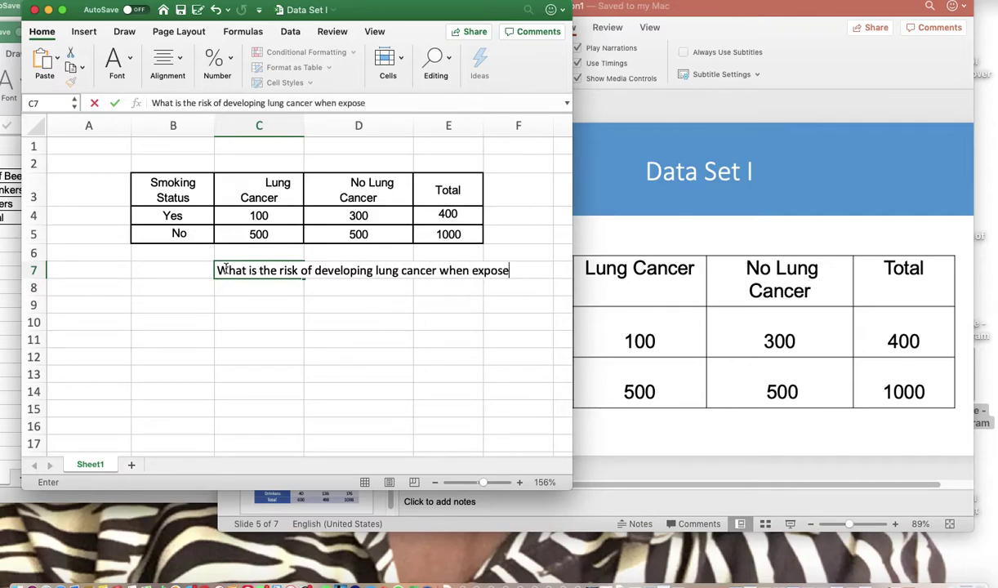
type("d to smoke")
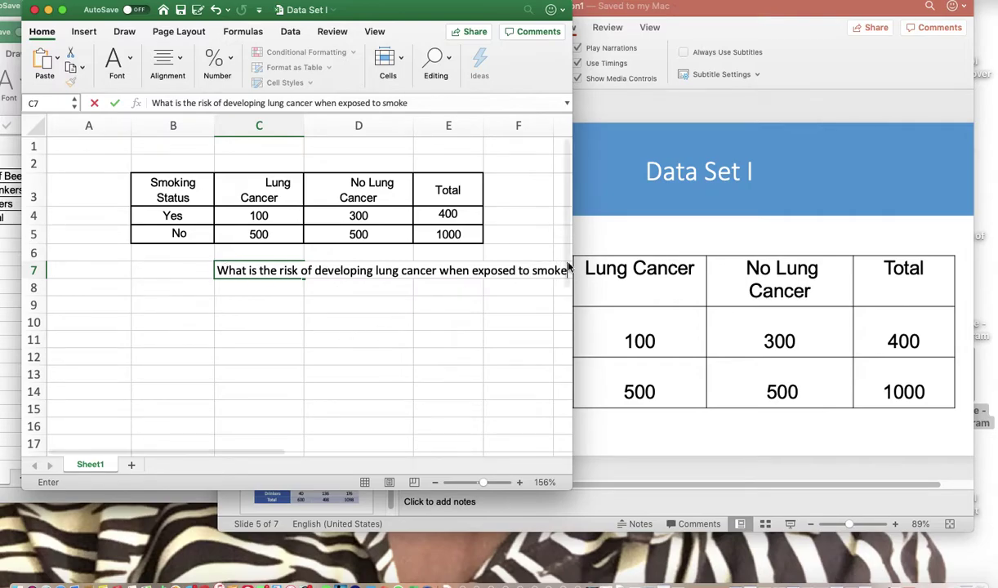
left_click_drag(685, 261, 686, 261)
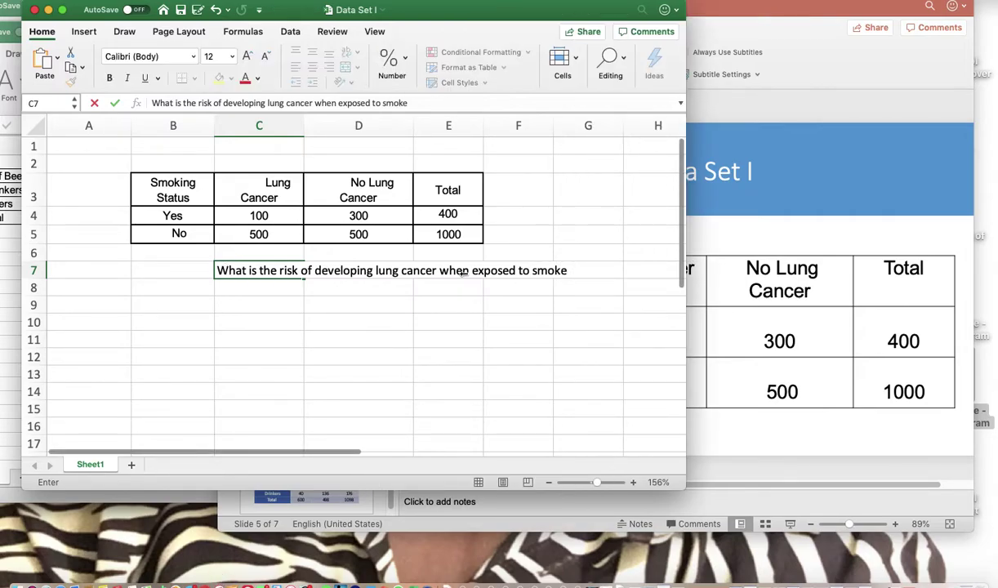
left_click(263, 286)
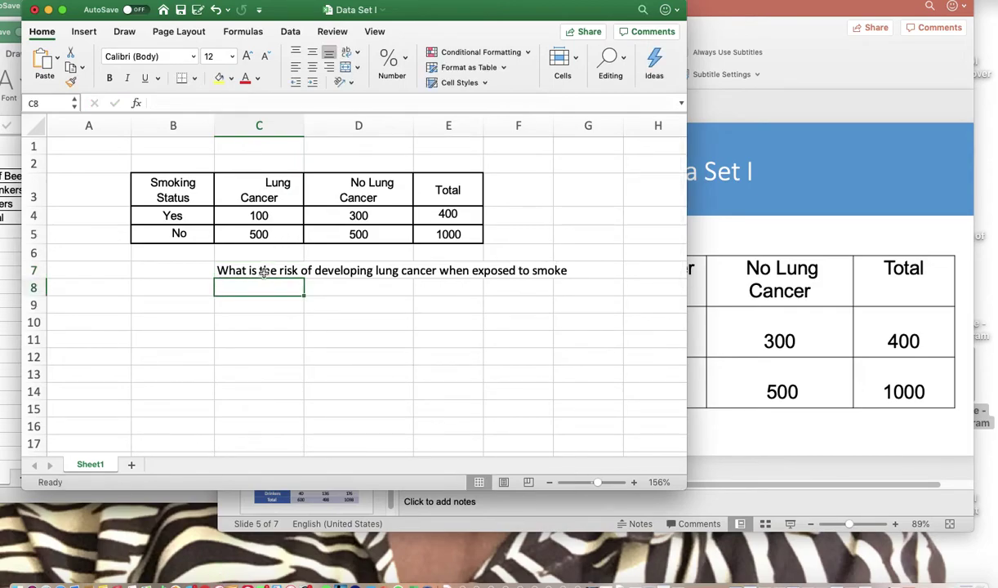
type("What is the risk of ")
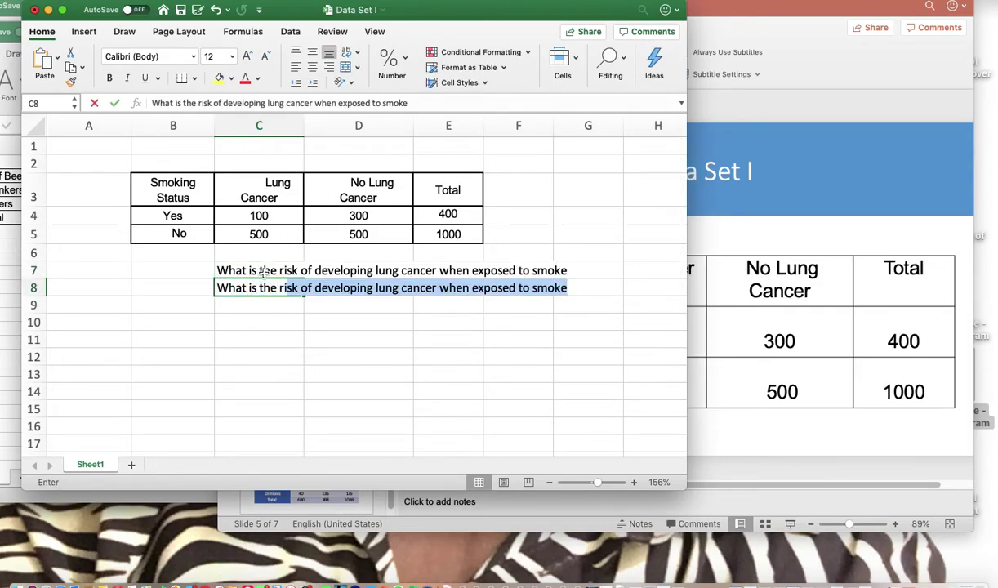
type("developi")
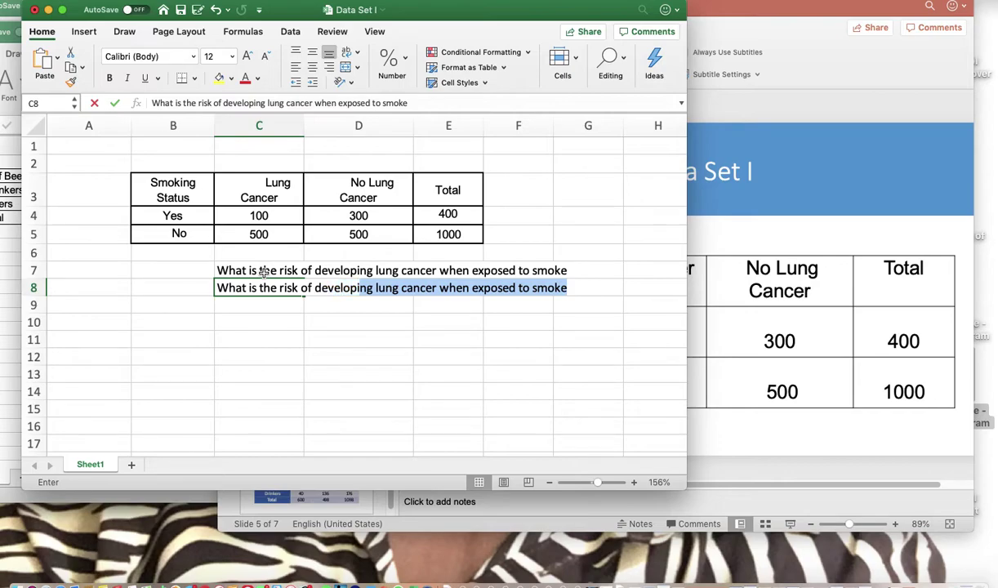
type("ng lung ")
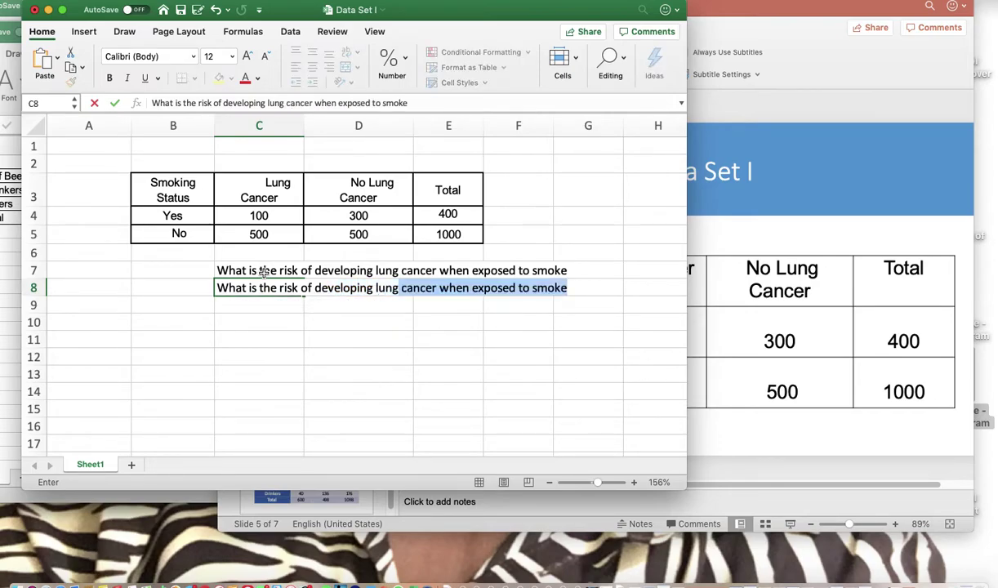
type("cancer if a pa")
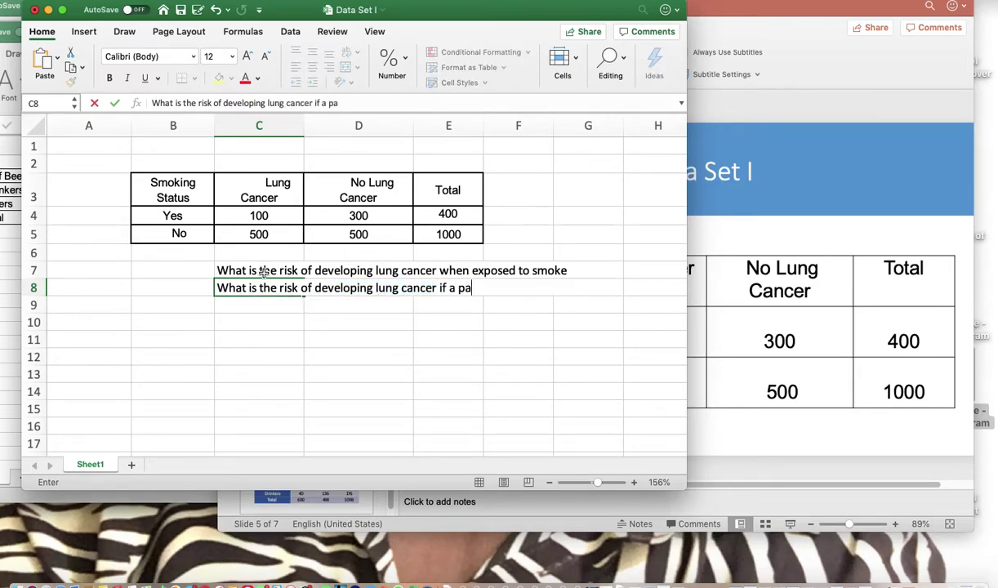
type("tient was a")
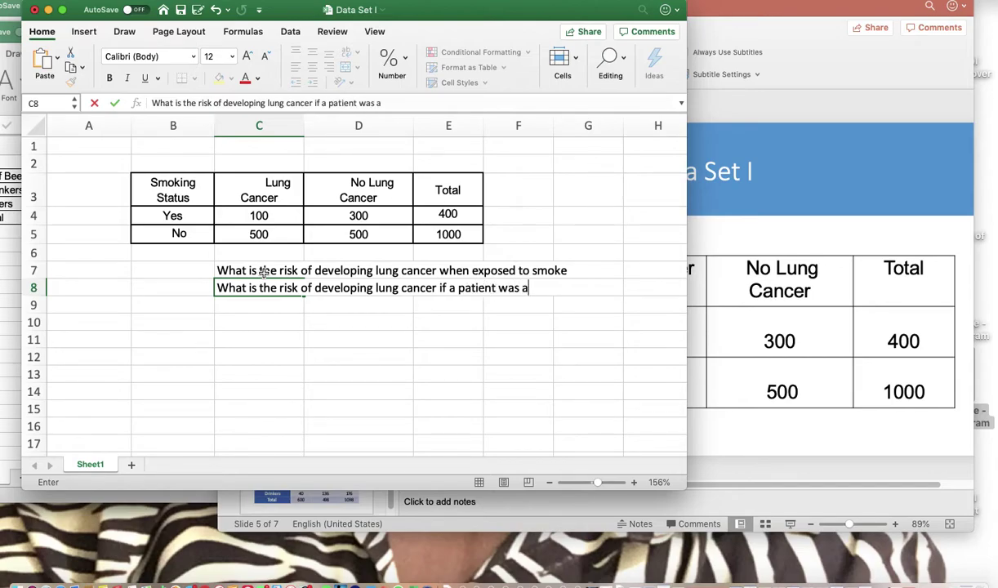
type(" smoker?")
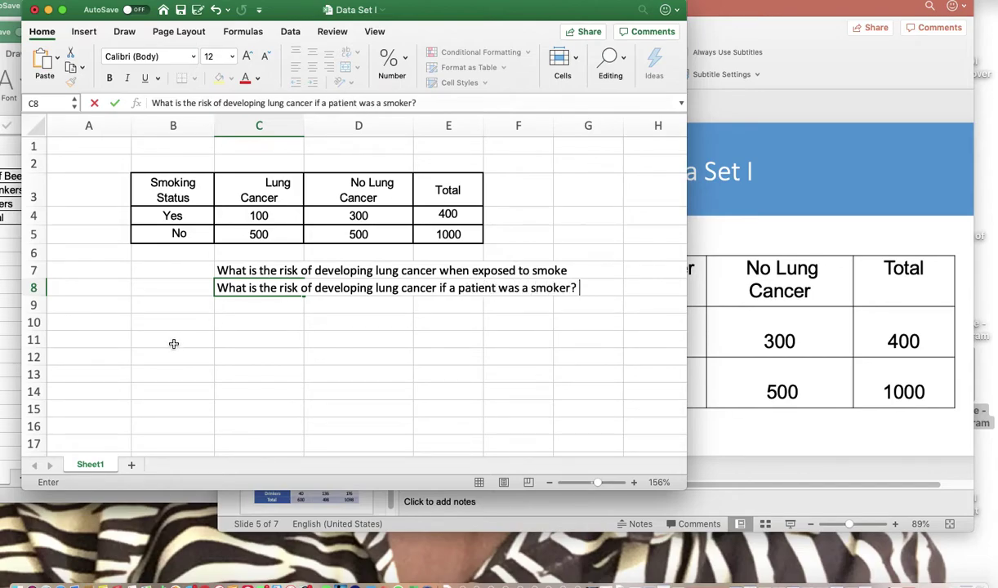
left_click(267, 269)
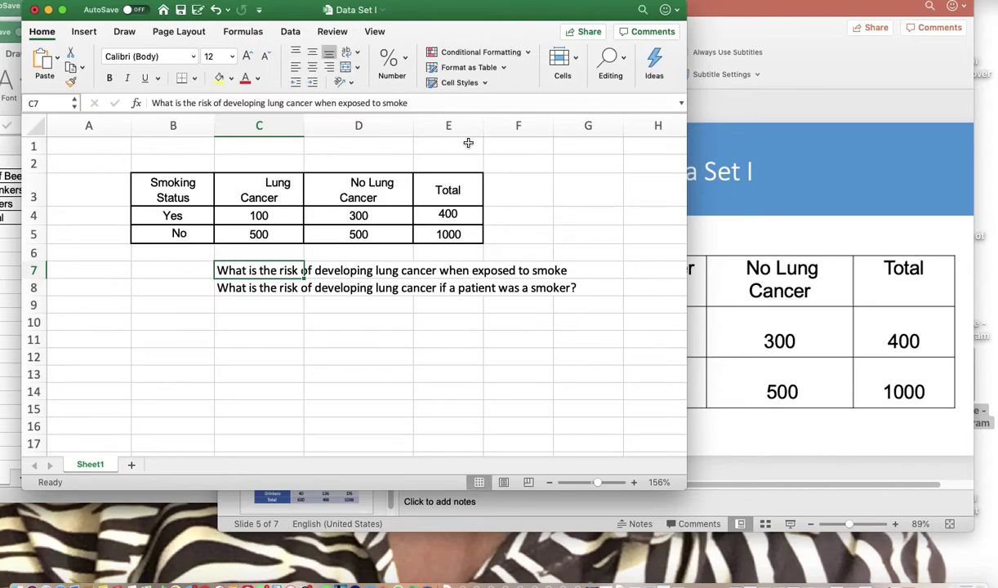
Step: Add the missing question mark to the end of C7's question
left_click(405, 103)
type("?")
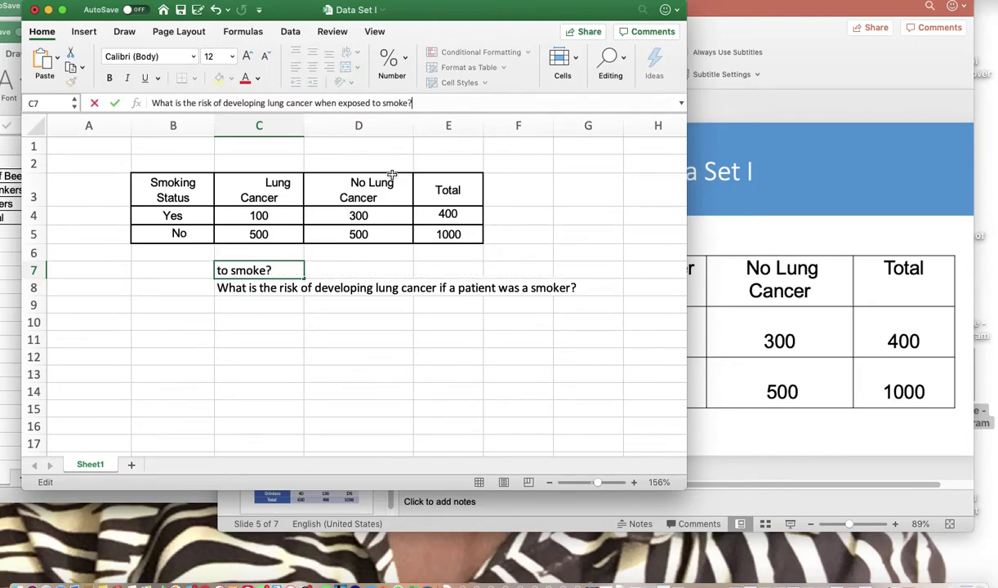
left_click(408, 374)
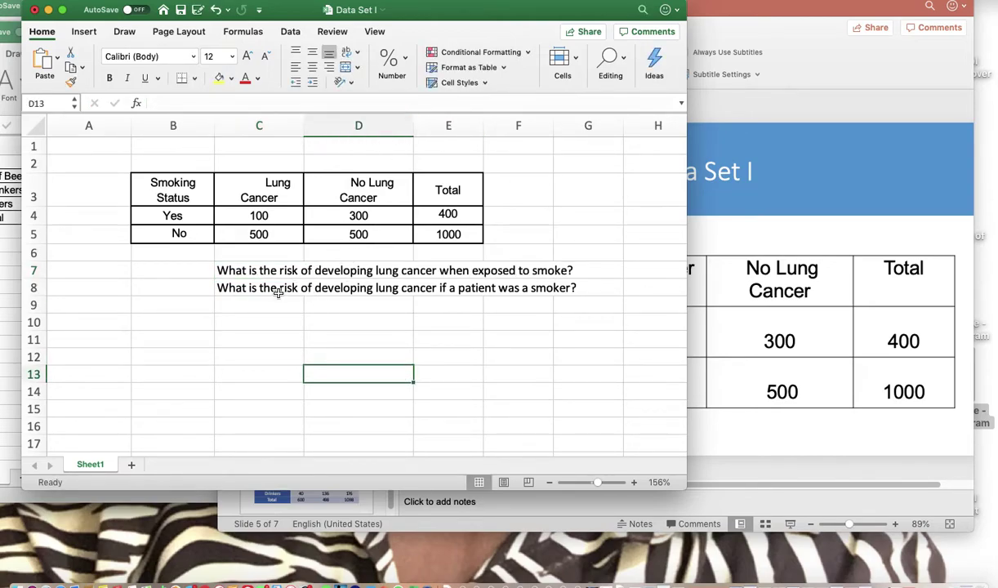
Step: Fill the smokers row yellow and the non-smokers row light green
left_click(258, 322)
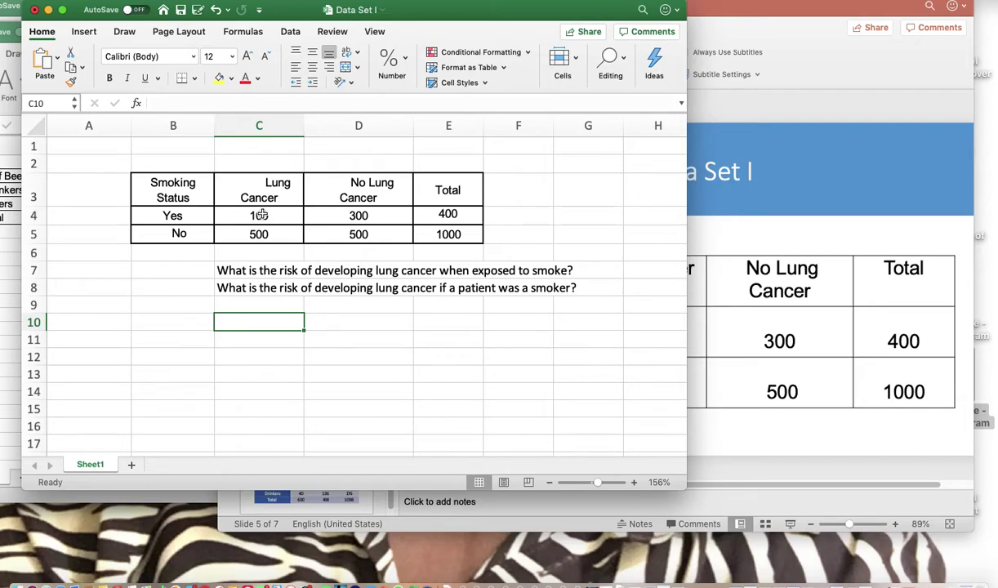
left_click_drag(155, 216, 449, 214)
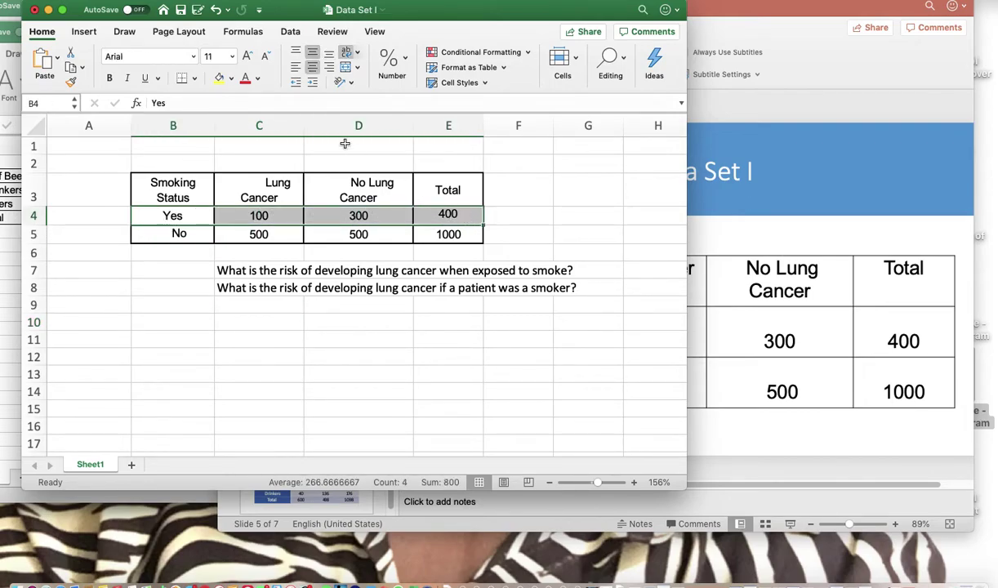
left_click(232, 79)
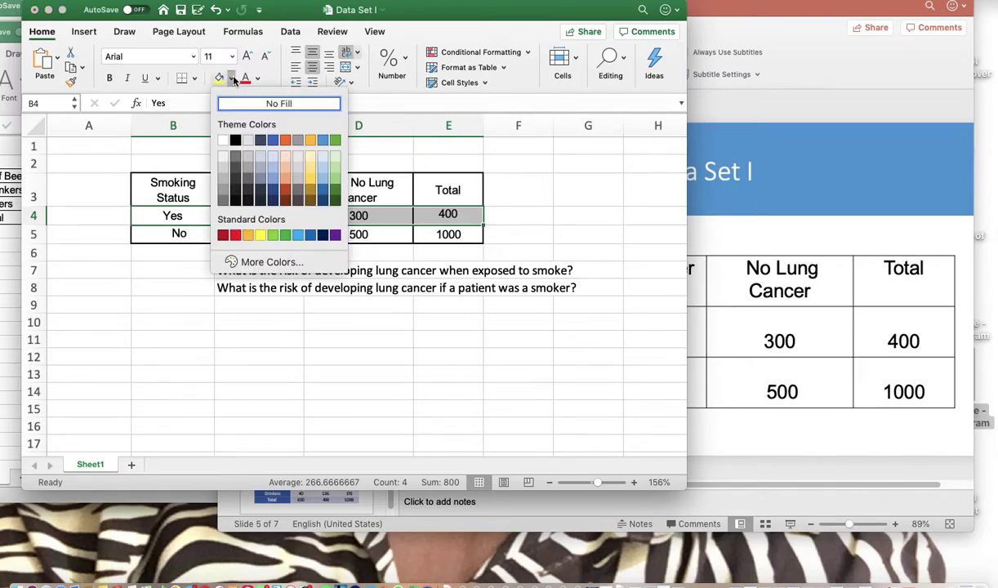
left_click(258, 235)
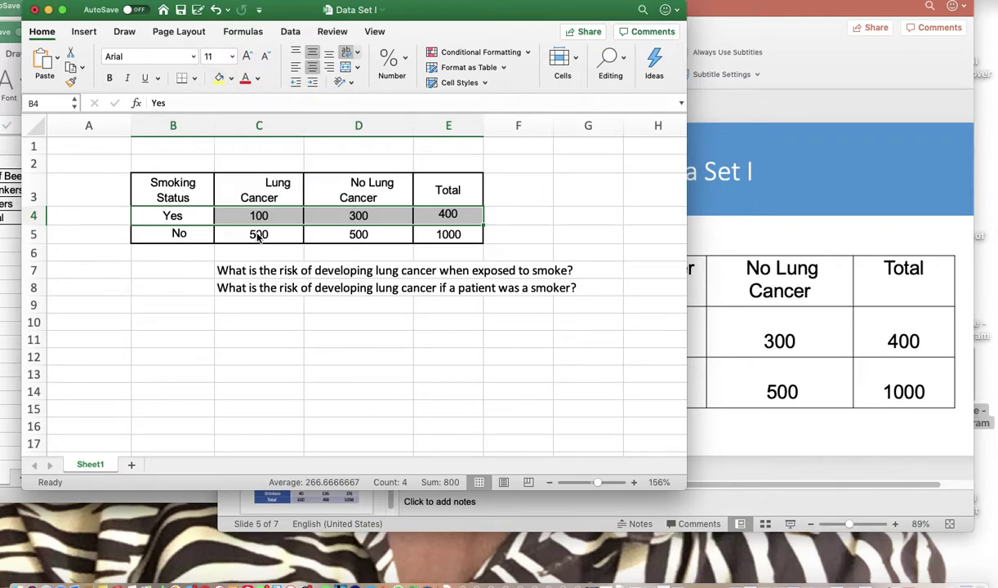
left_click(175, 235)
left_click_drag(166, 235, 439, 234)
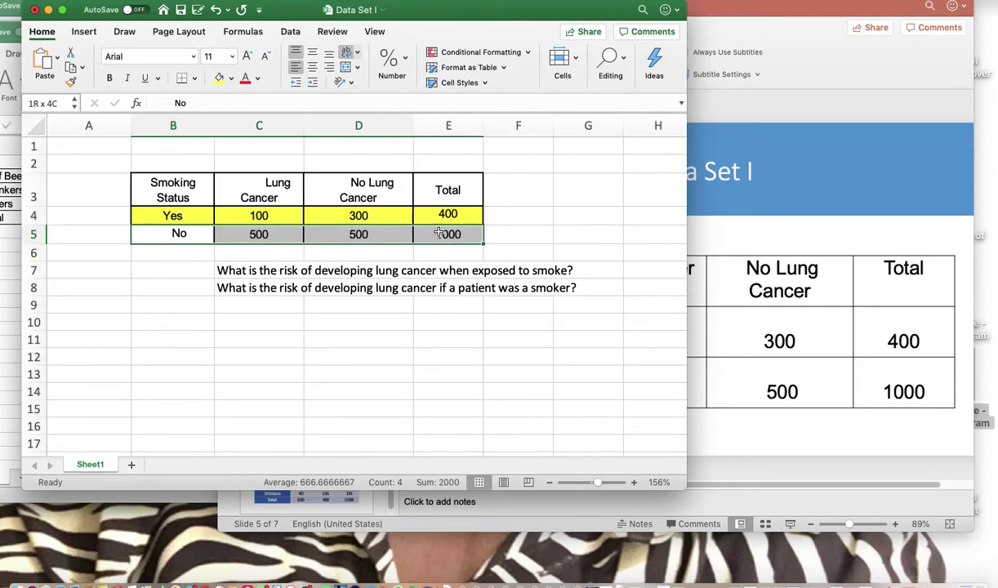
left_click(232, 78)
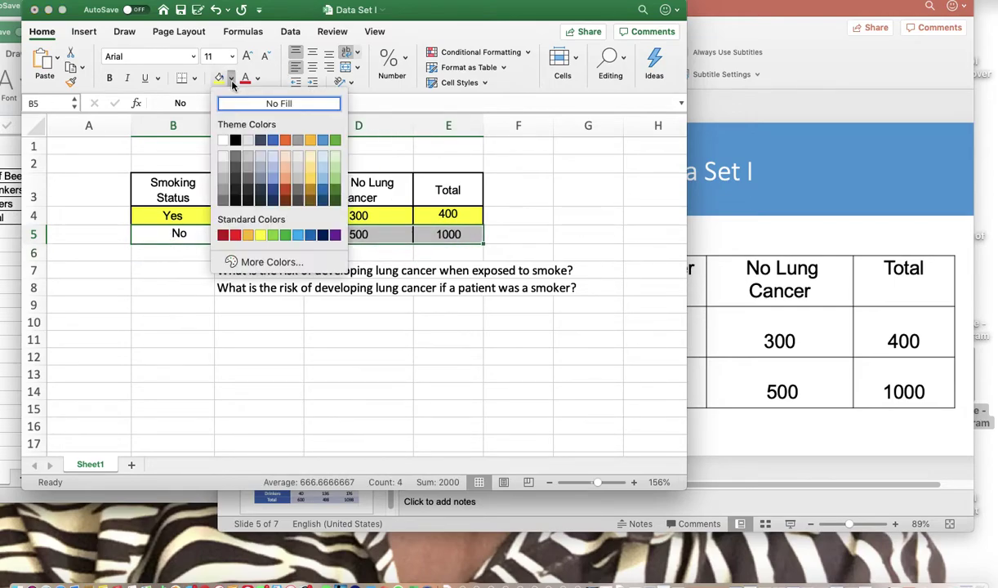
left_click(335, 163)
left_click(301, 319)
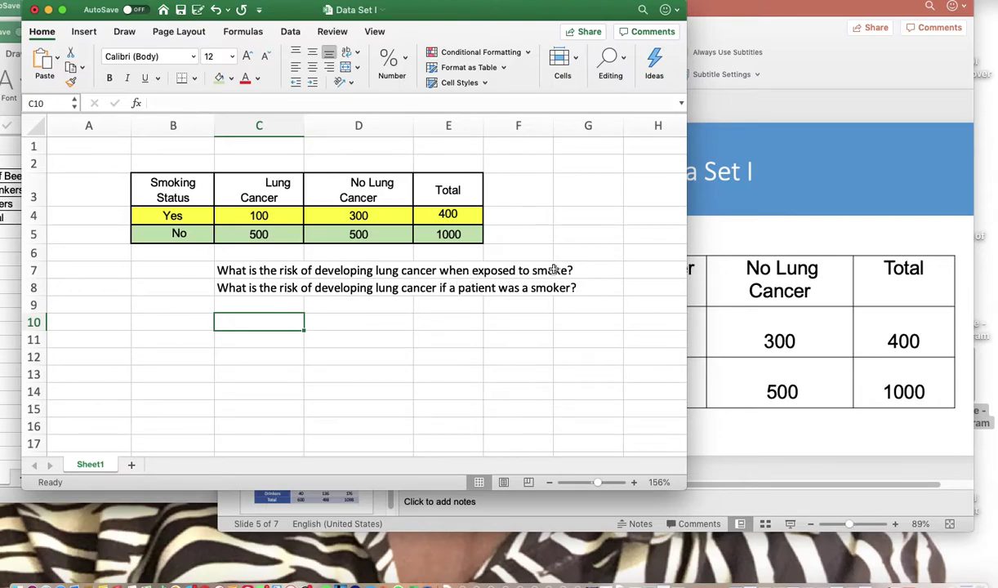
left_click(448, 272)
left_click(571, 266)
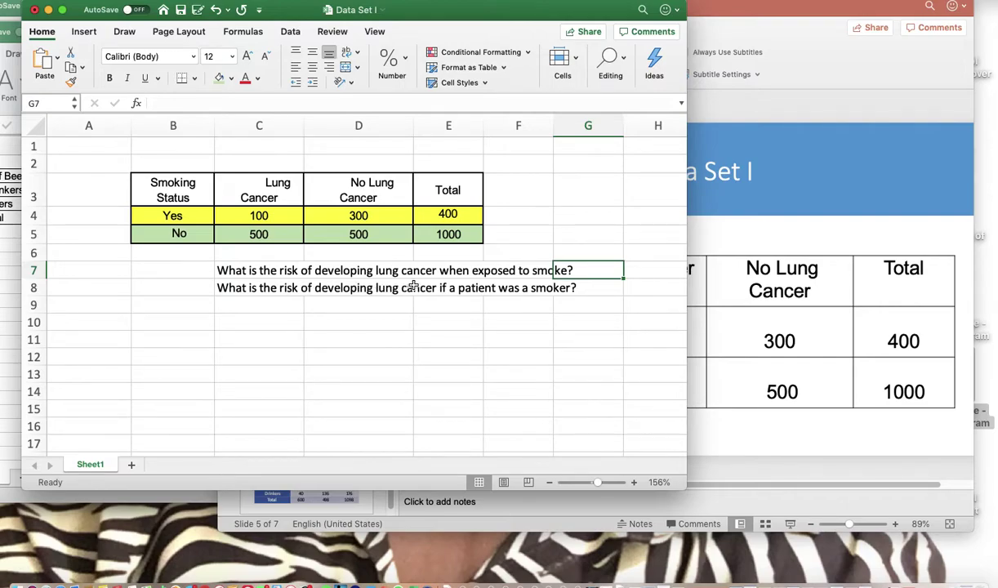
Step: Make the 100 in C4 and the 400 total in E4 red
left_click(238, 320)
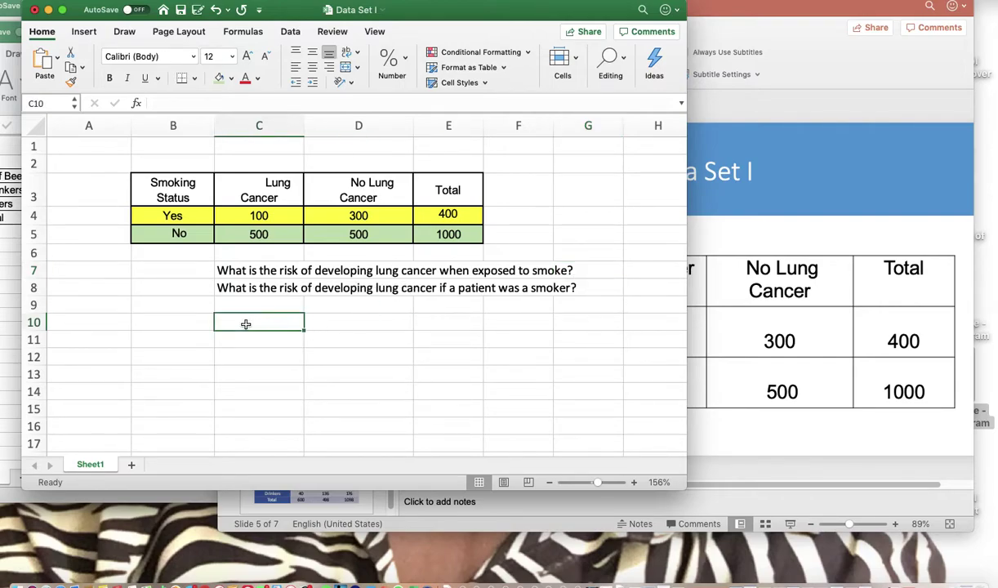
left_click(263, 215)
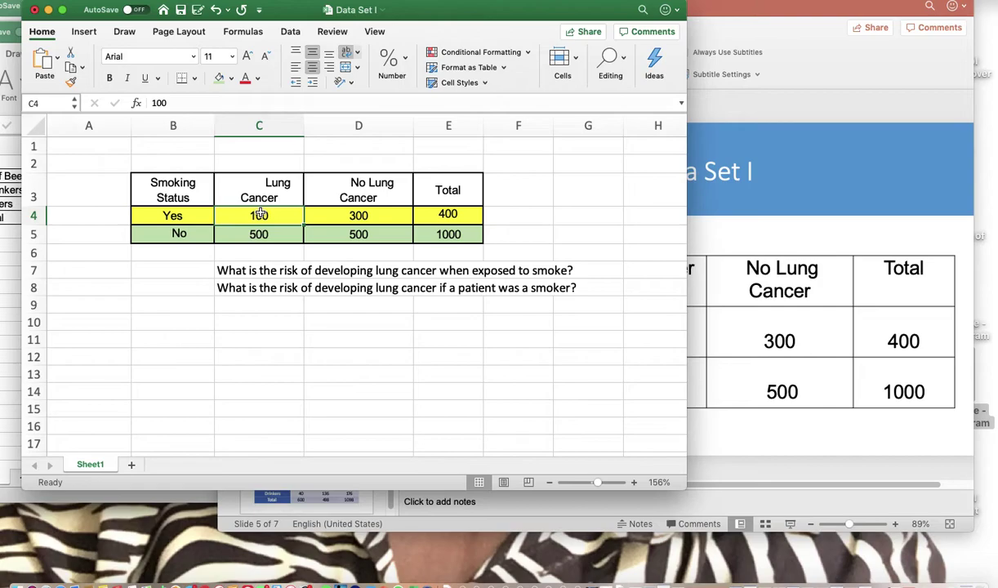
left_click(258, 79)
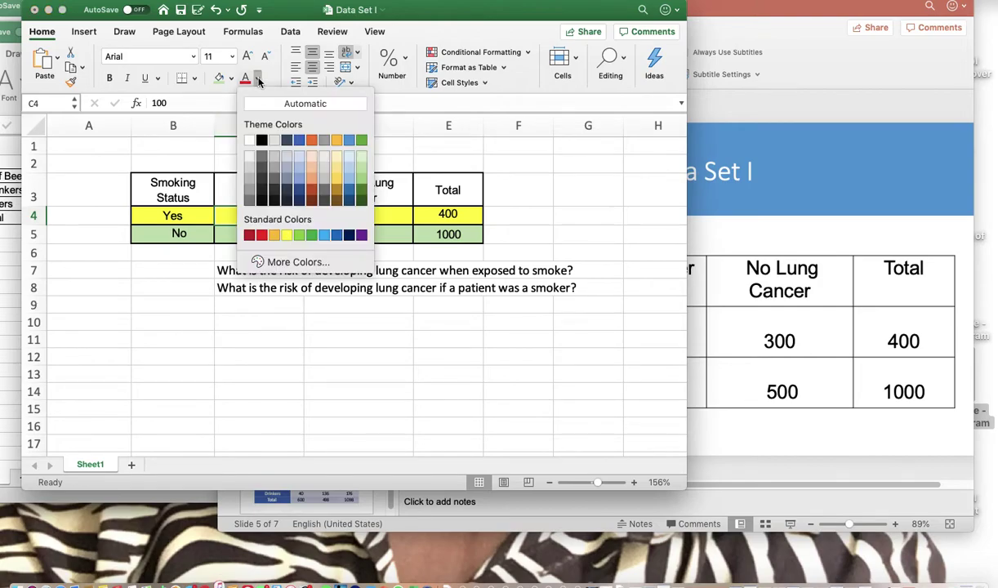
left_click(261, 236)
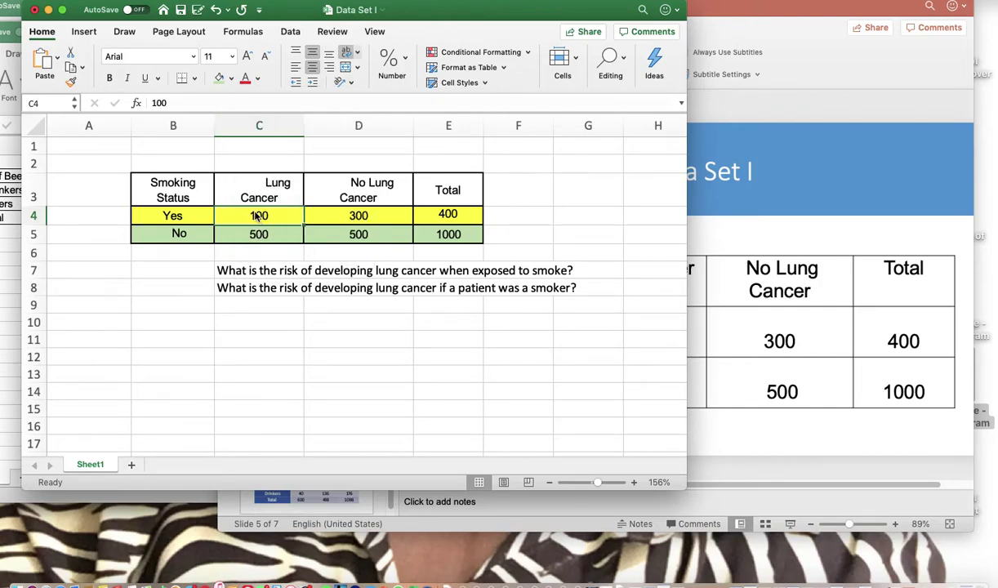
left_click(455, 214)
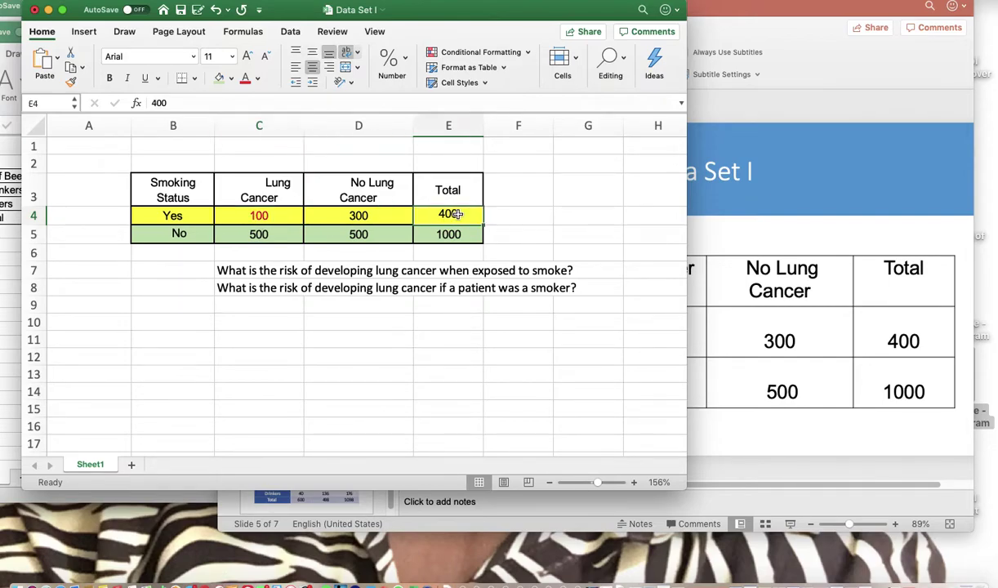
left_click(257, 79)
left_click(261, 236)
left_click(249, 321)
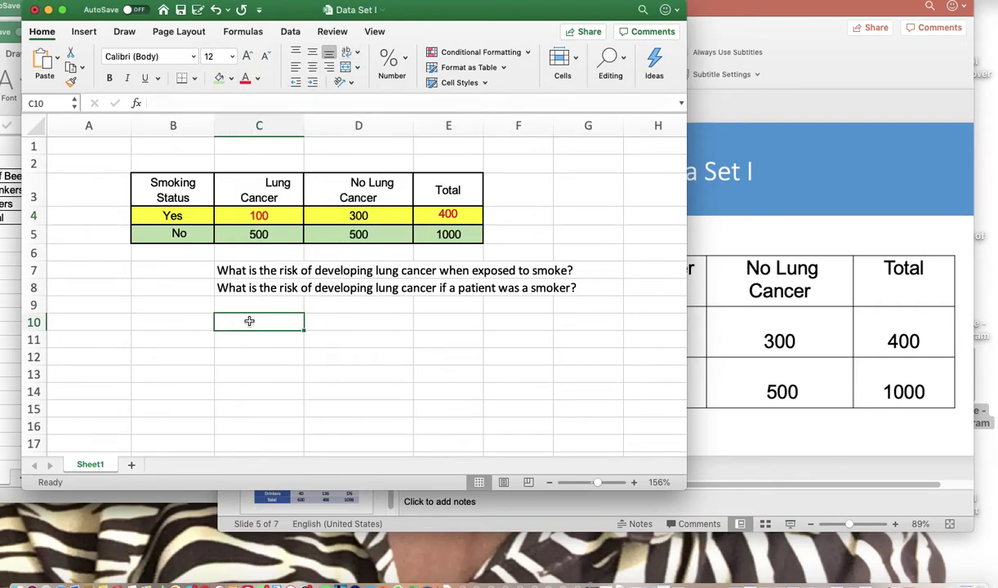
Step: Enter =C4/E4 in C10 to get the smokers' lung cancer risk of 0.25
type("=")
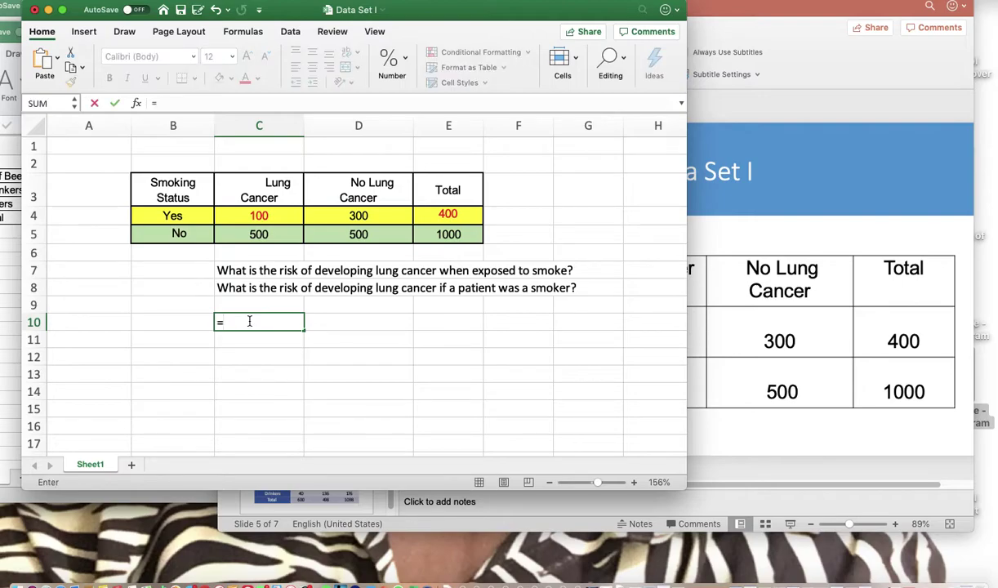
type("c4")
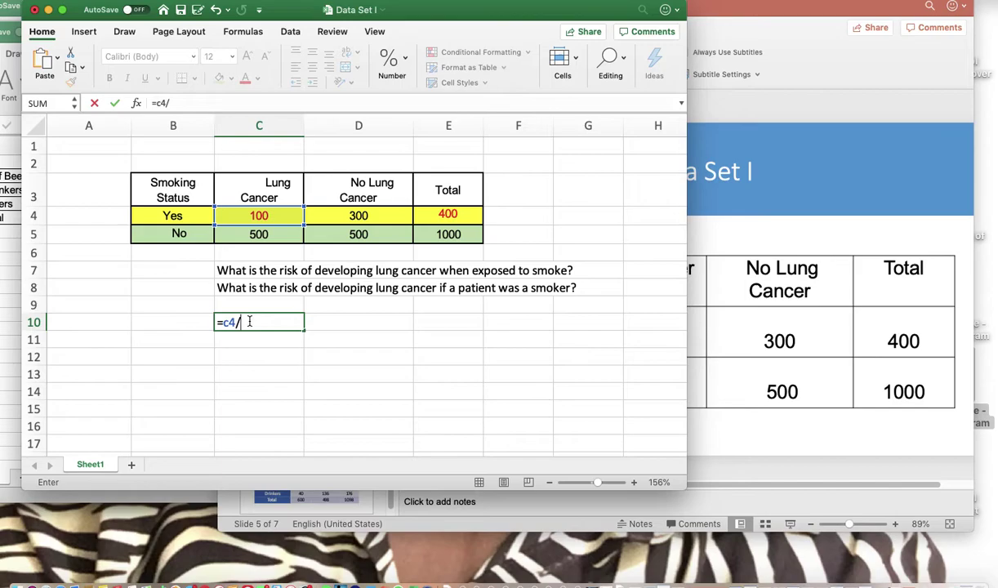
type("/e4")
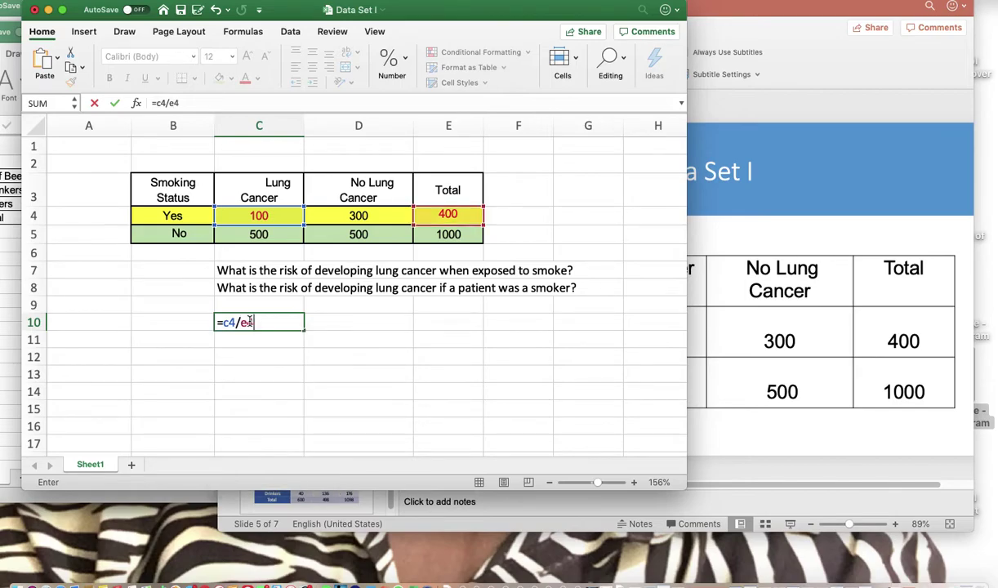
key("Return")
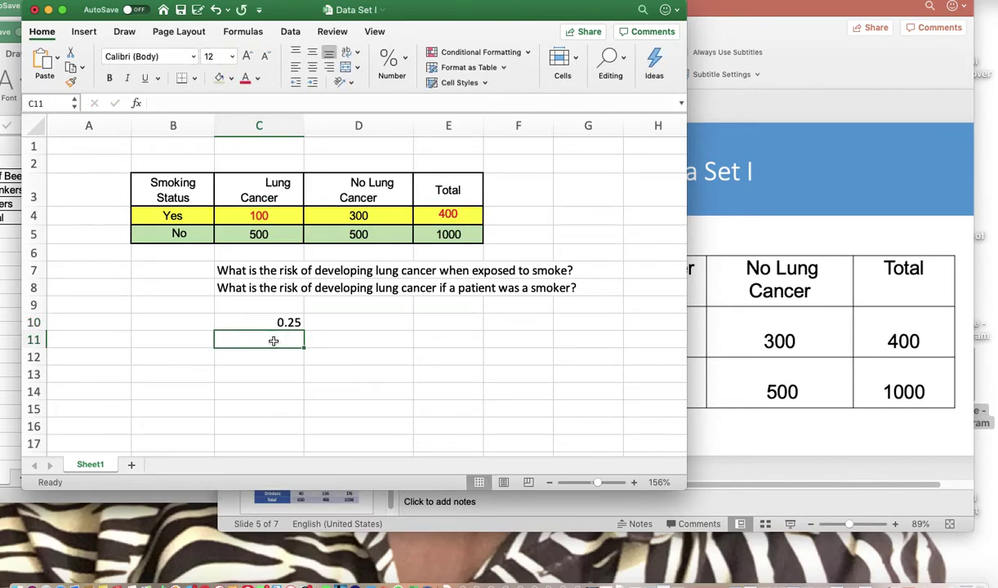
left_click(262, 363)
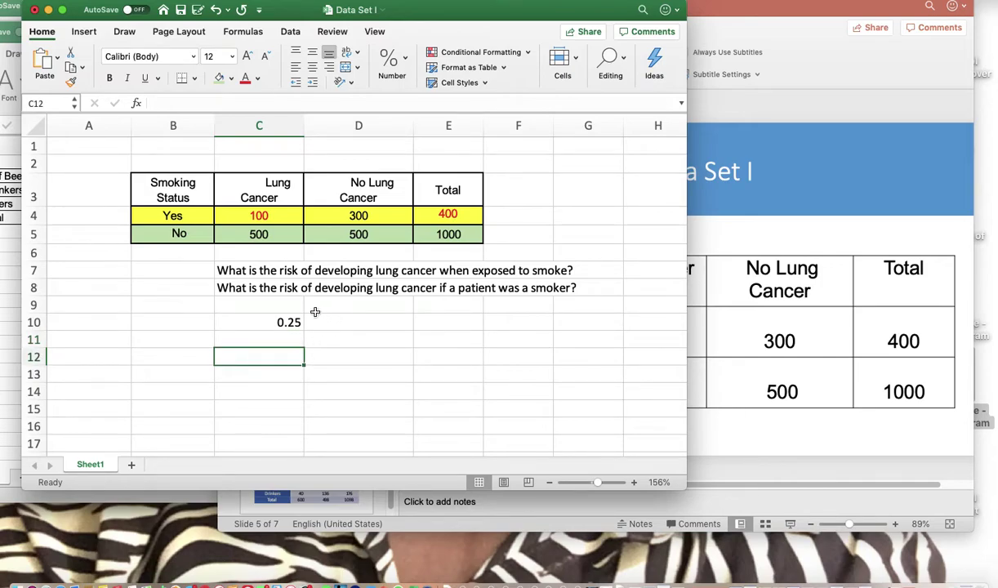
left_click(357, 322)
Step: Write 'What is the risk of developing lung cancer when exposed to smoke?' in D12, repeating it in D13 via AutoComplete
double_click(358, 323)
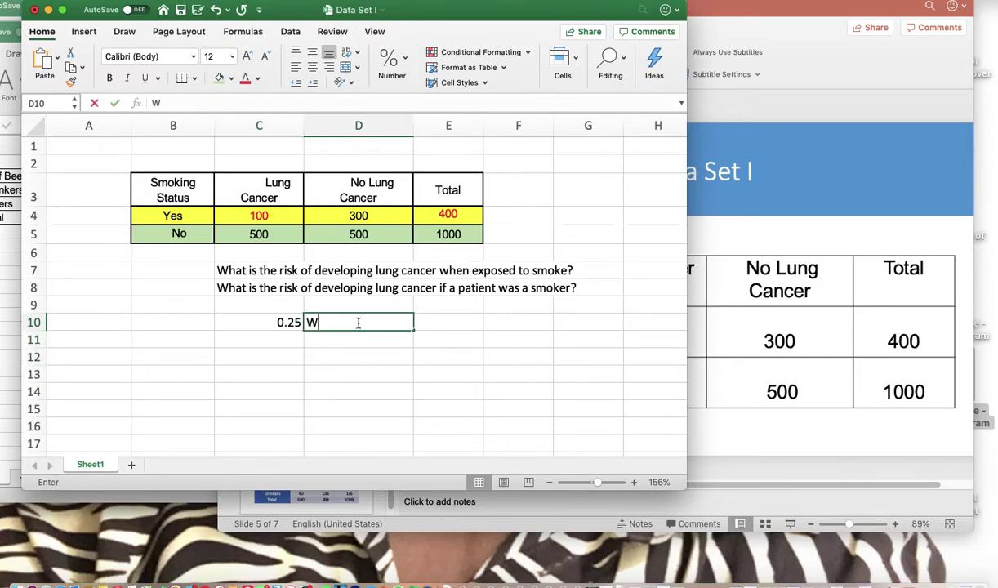
left_click(357, 359)
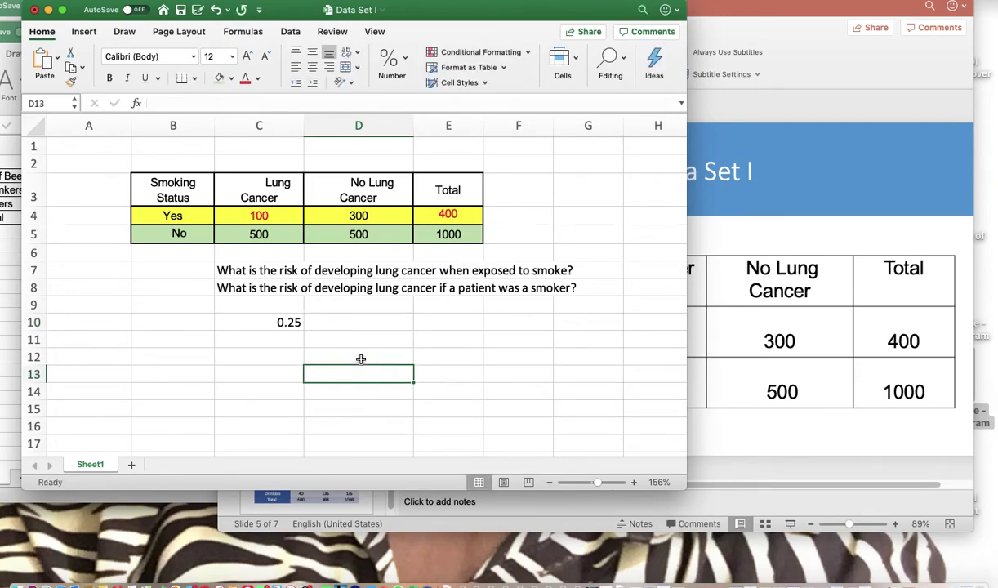
type("What is the r")
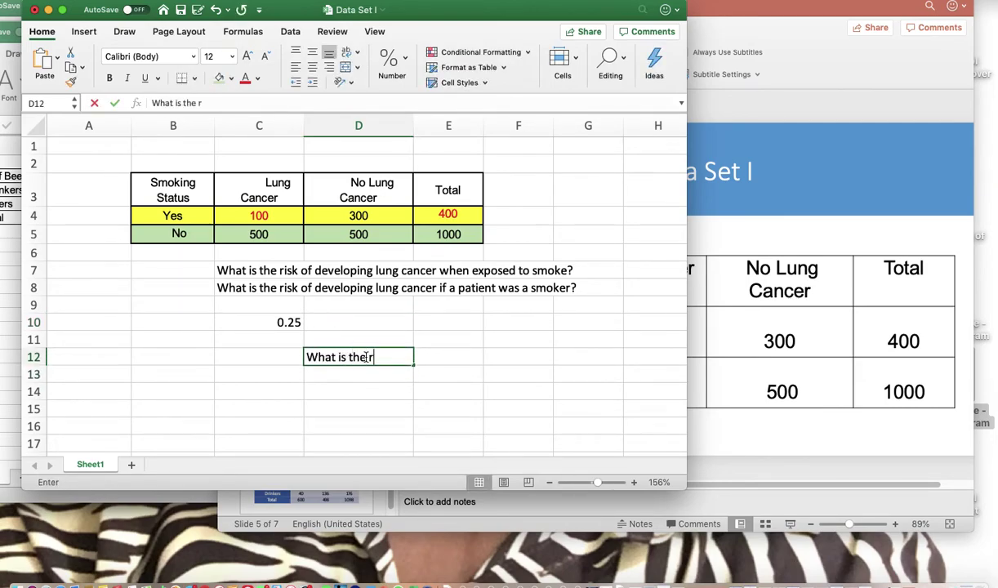
type("isk of deve")
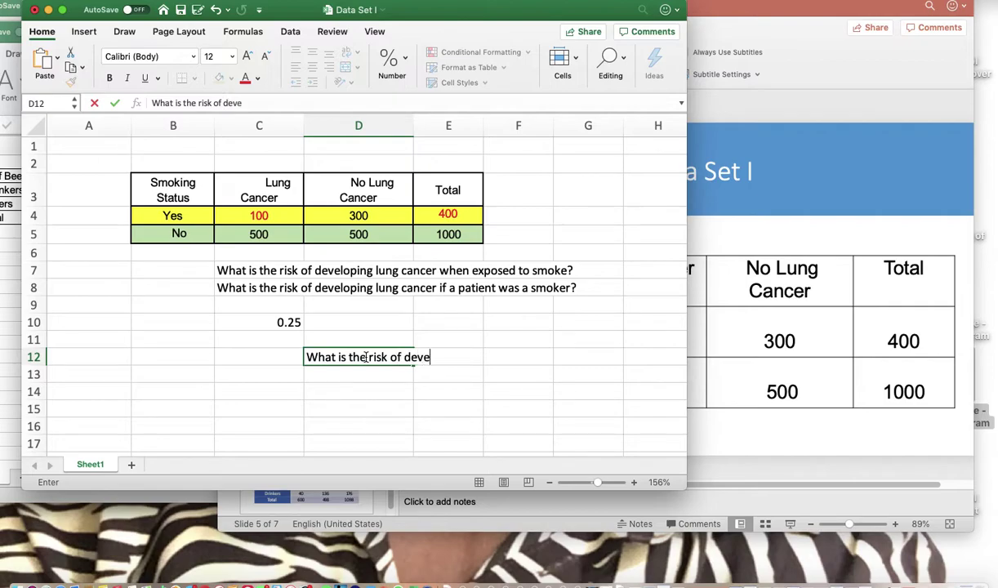
type("loping lung cancer wh")
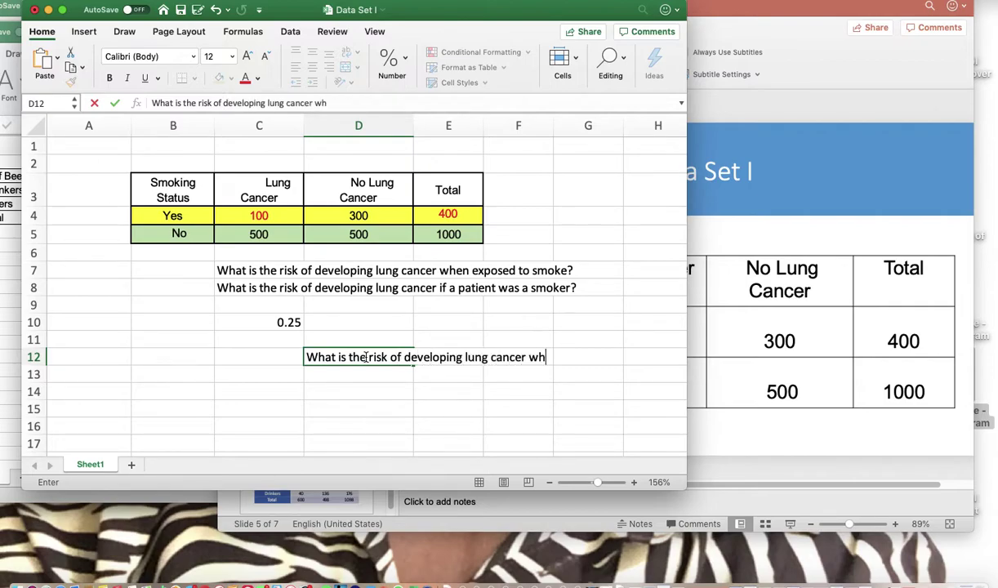
type("en esxpo")
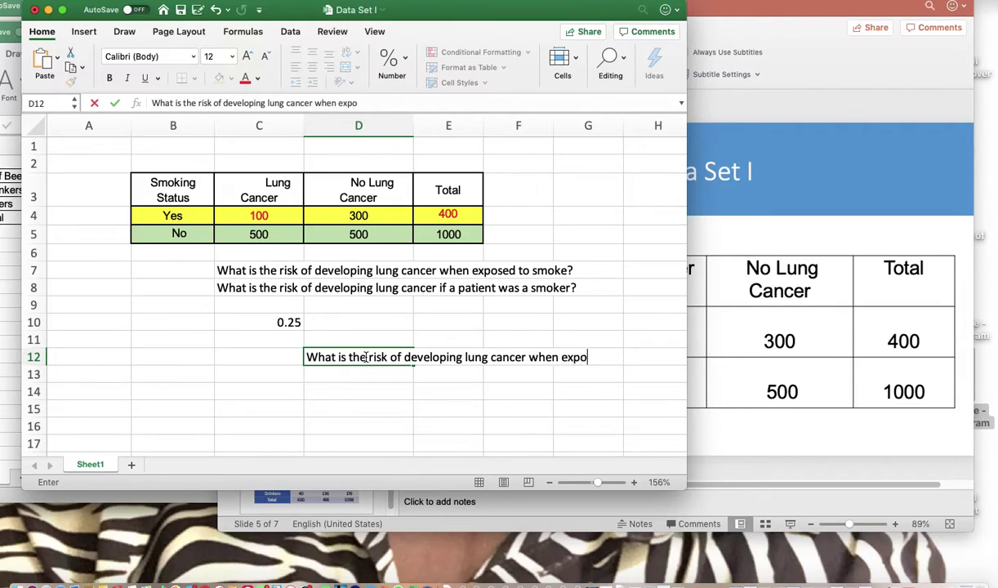
type("sed to smoke")
key("Return")
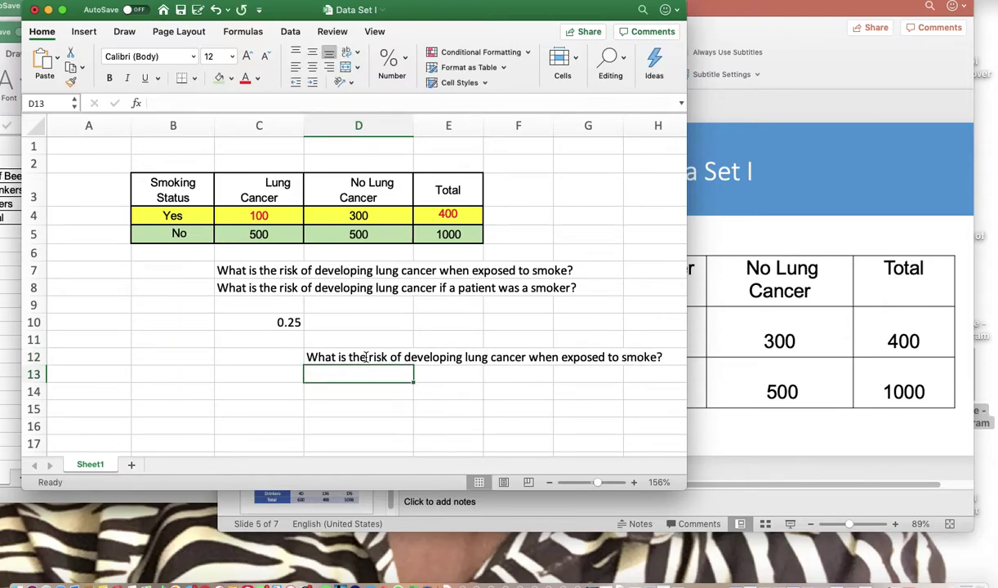
type("What")
left_click(376, 357)
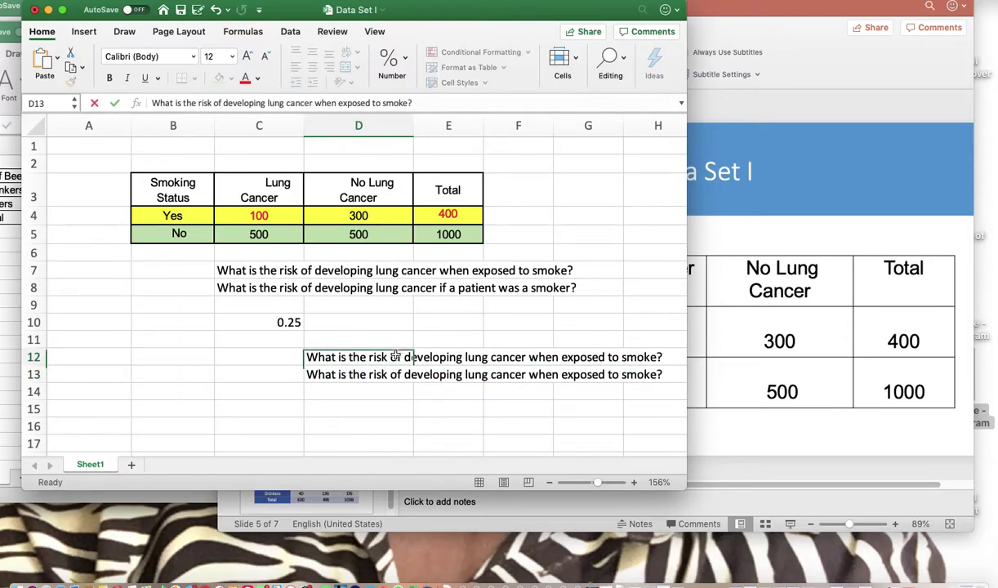
left_click_drag(384, 367, 384, 359)
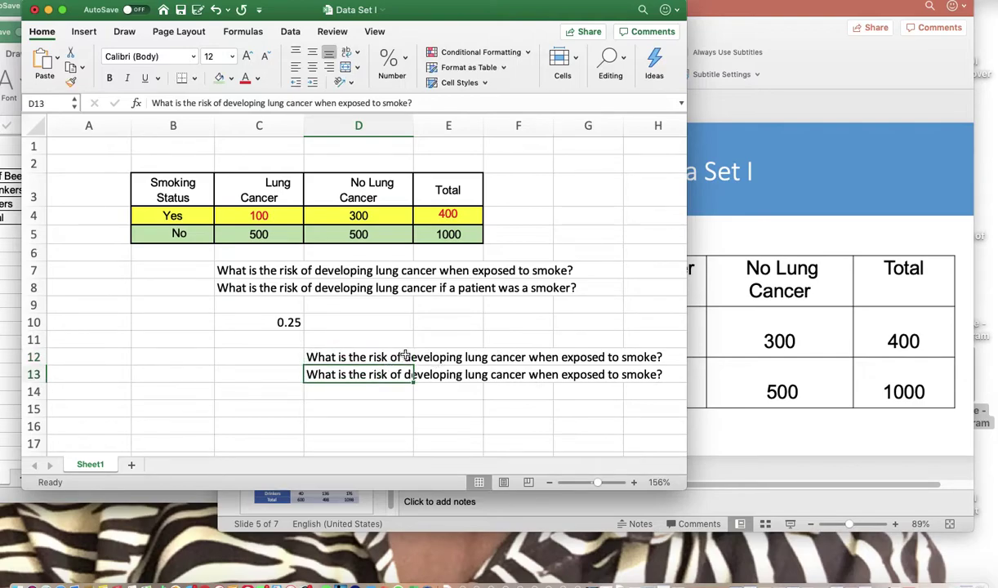
left_click(530, 359)
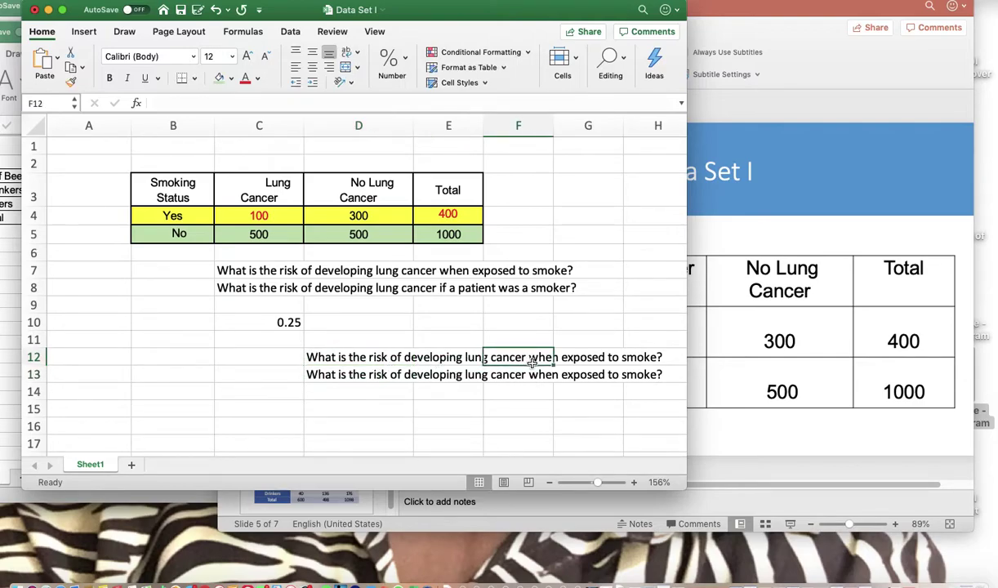
Step: Insert 'NOT' into D12 so it asks the risk when NOT exposed to smoke
left_click(333, 351)
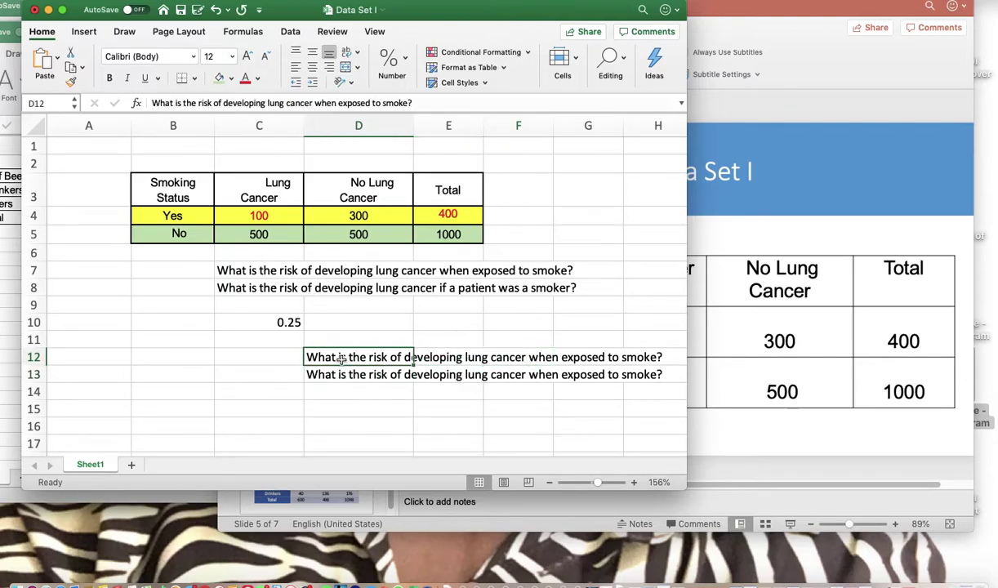
left_click(340, 103)
type("NOT")
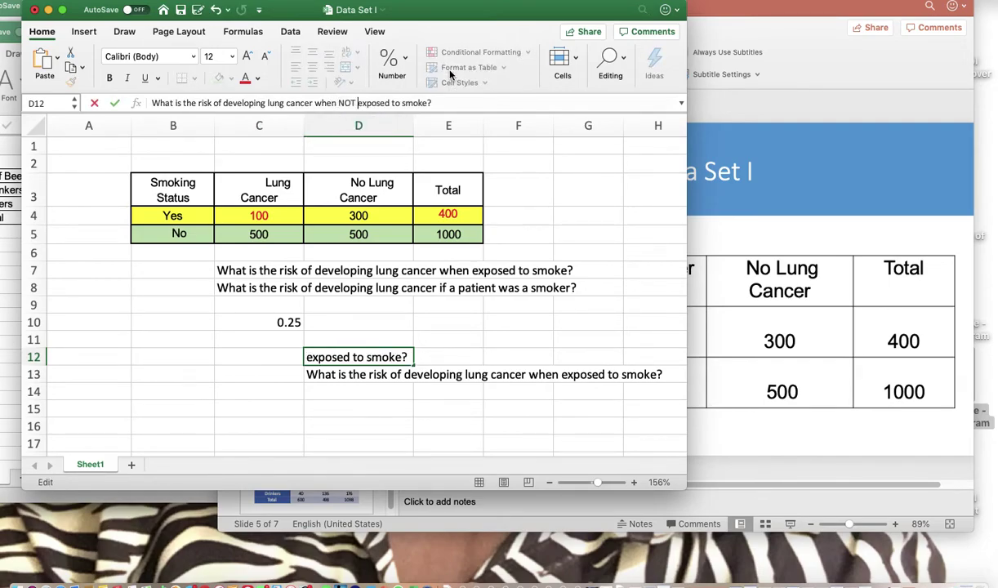
left_click(342, 390)
type("Wh")
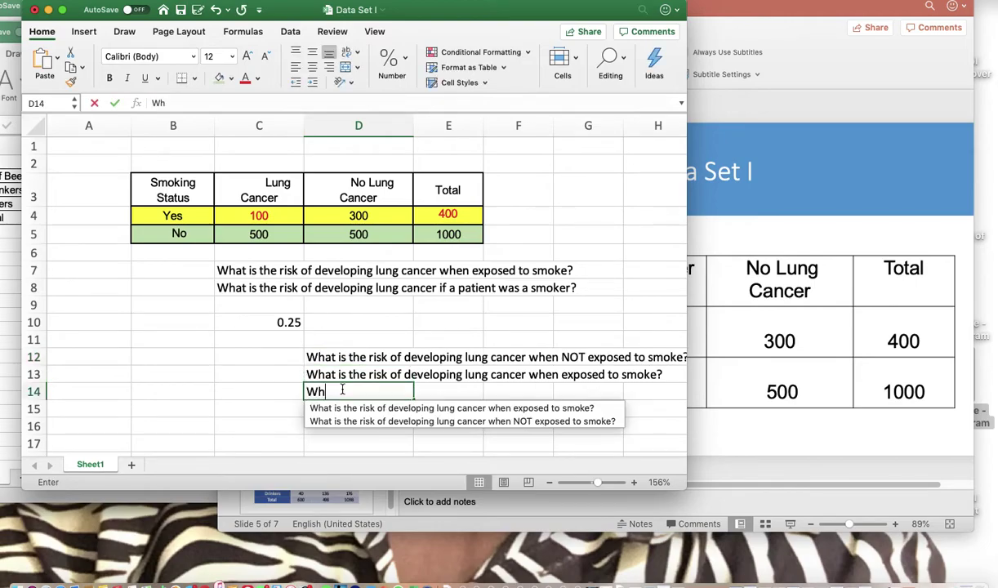
key("BackSpace")
key("BackSpace")
Step: Reword D13 to end 'if a patient was NOT a smoker'
left_click(337, 374)
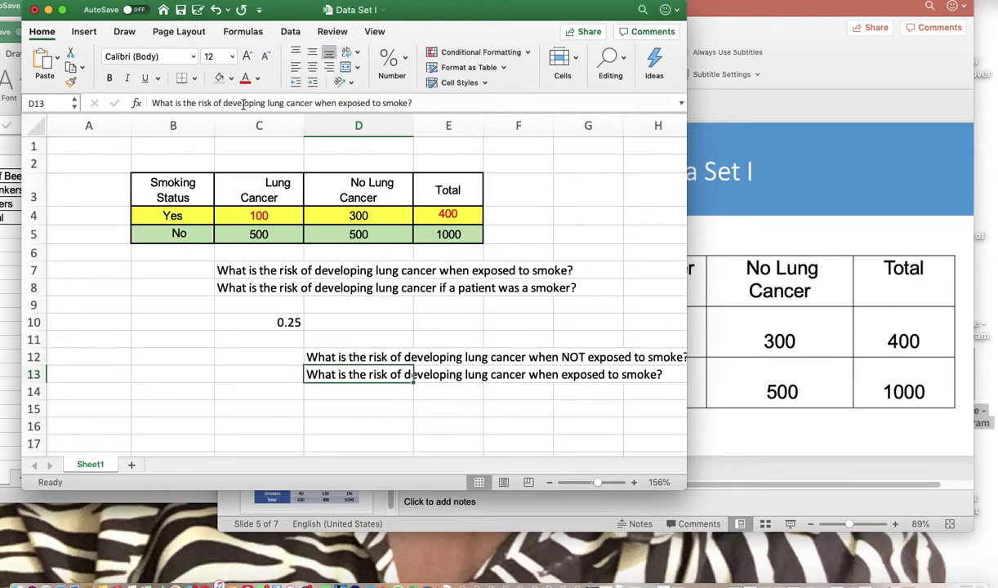
left_click_drag(232, 103, 430, 110)
type("de")
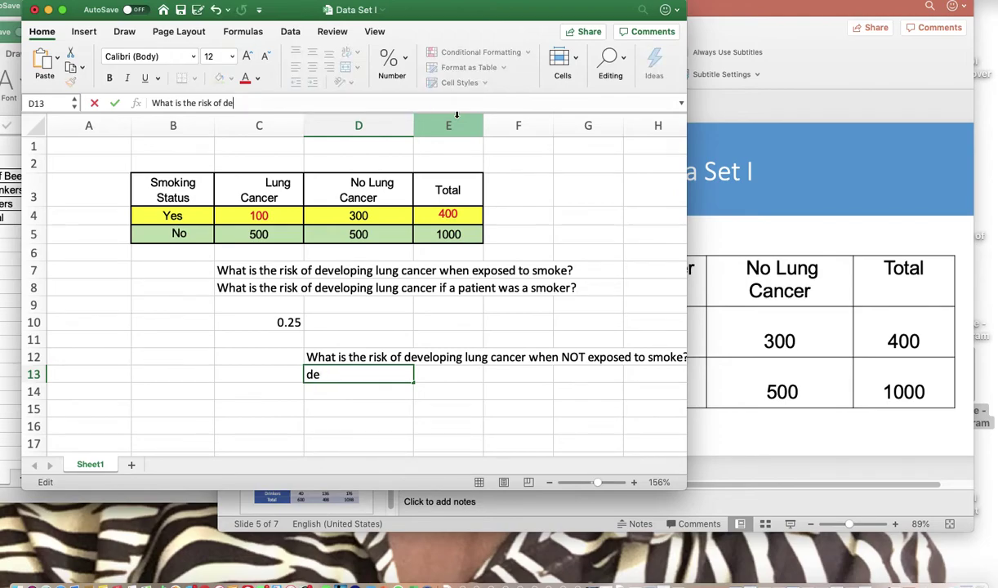
type("veloping lung cnancer if a patient")
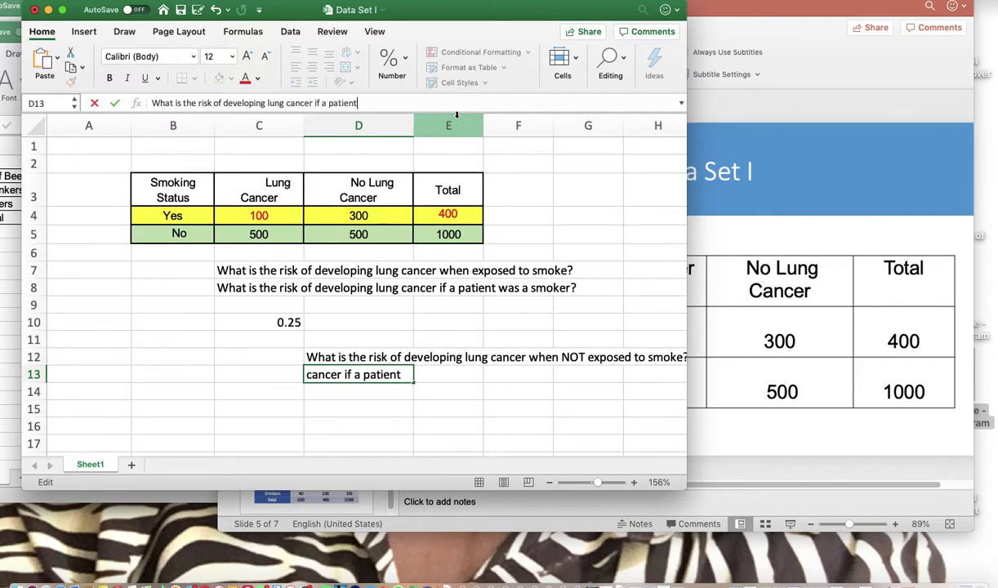
type(" was NOT a smoker")
key("Return")
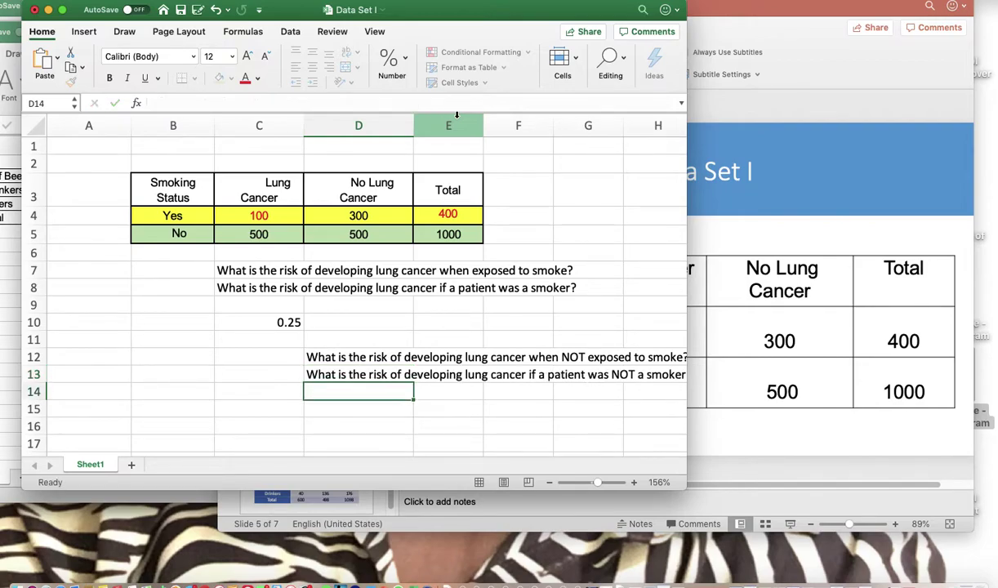
Step: Turn the non-smokers' 500 in C5 and 1000 total in E5 red
left_click_drag(687, 278, 880, 278)
left_click(181, 235)
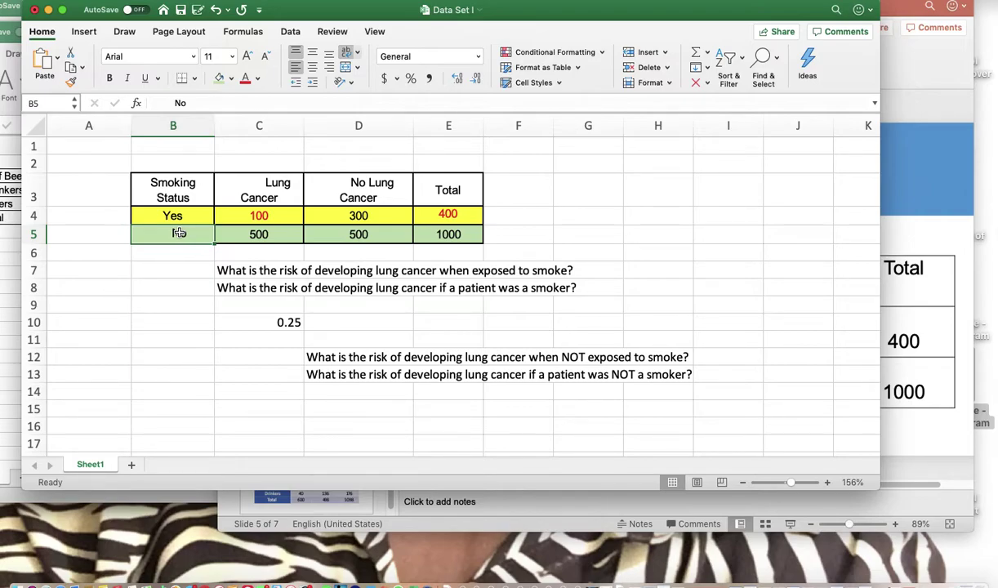
left_click(261, 336)
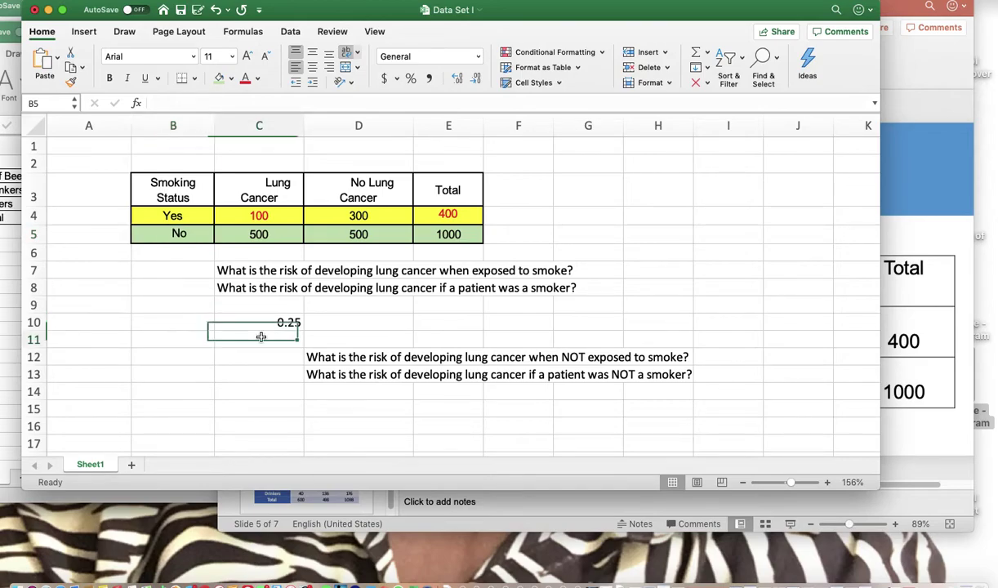
left_click(254, 231)
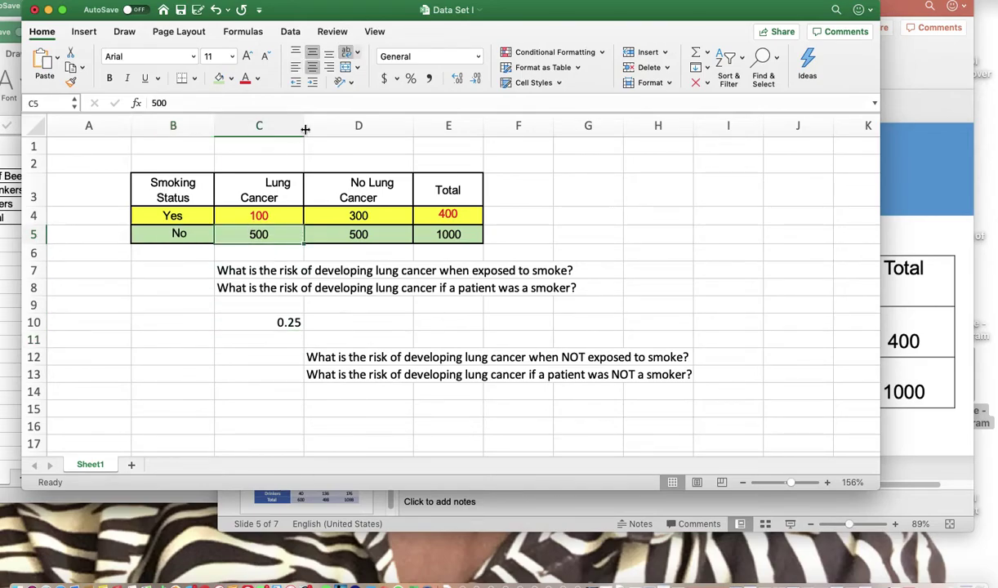
left_click(258, 79)
left_click(258, 236)
left_click(450, 232)
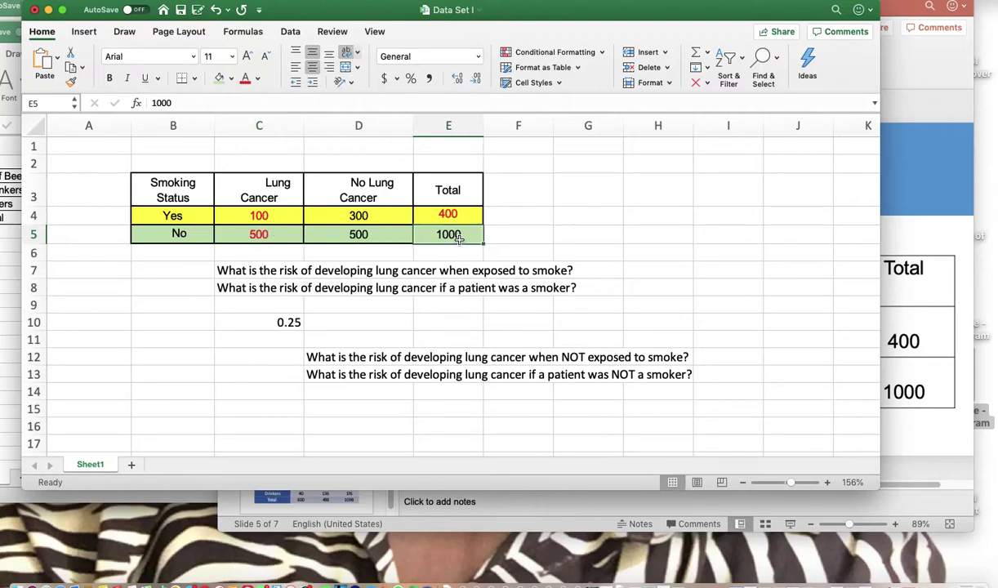
left_click(258, 81)
left_click(255, 233)
left_click(260, 339)
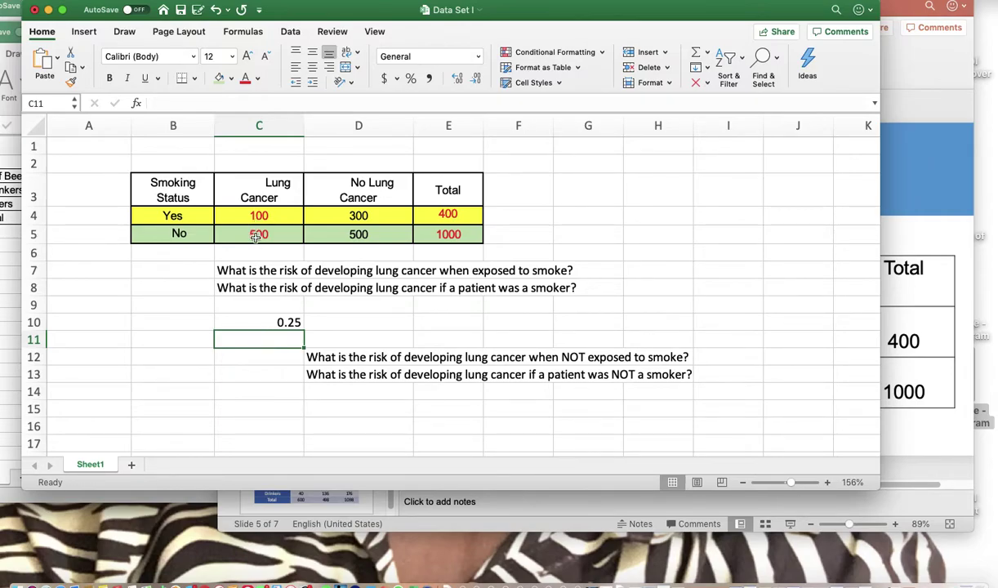
Step: Enter =C5/E5 in C11 for the 0.5 non-smoker risk and add 'What is the risk ratio' in D16
type("=c5")
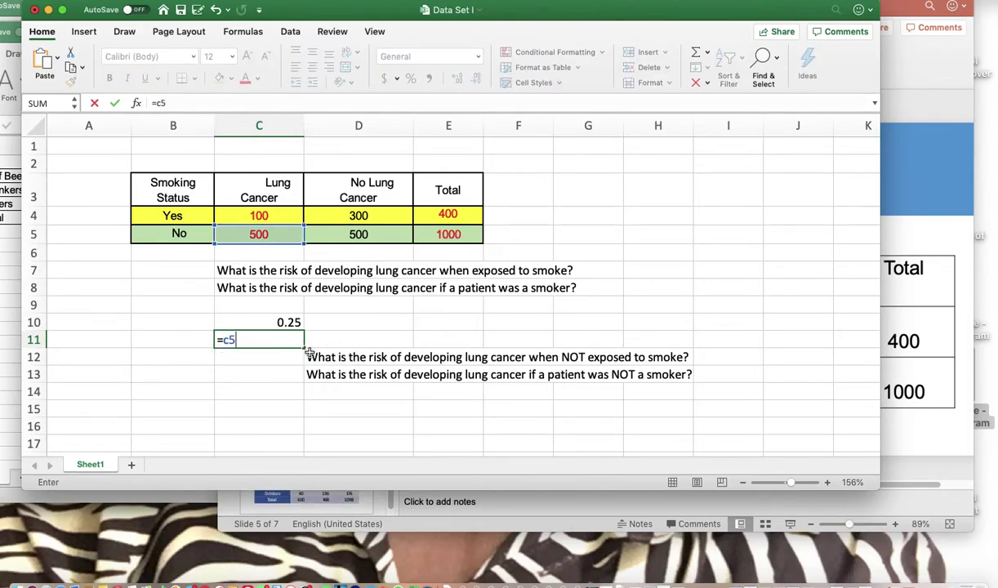
type("/e5")
key("Return")
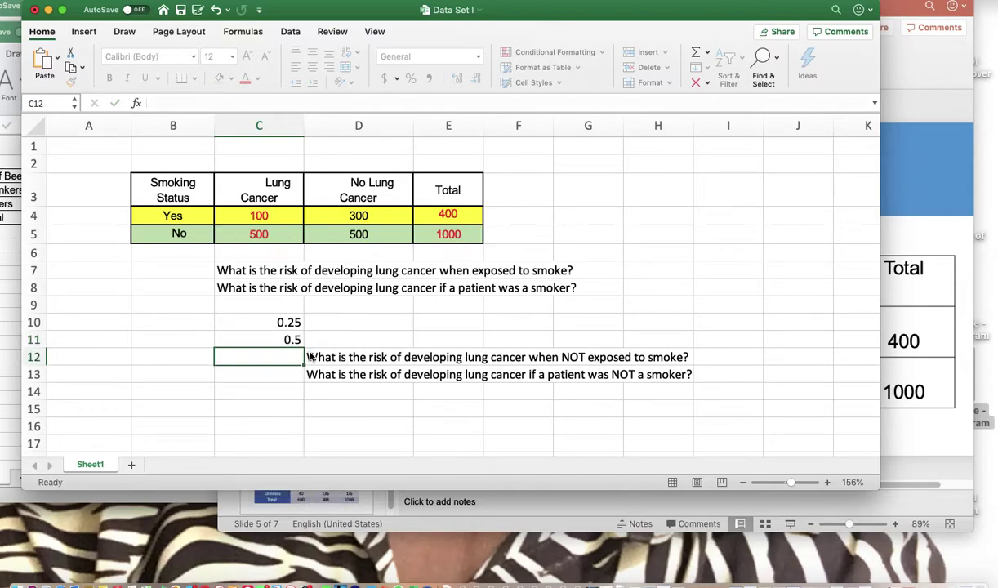
left_click(334, 421)
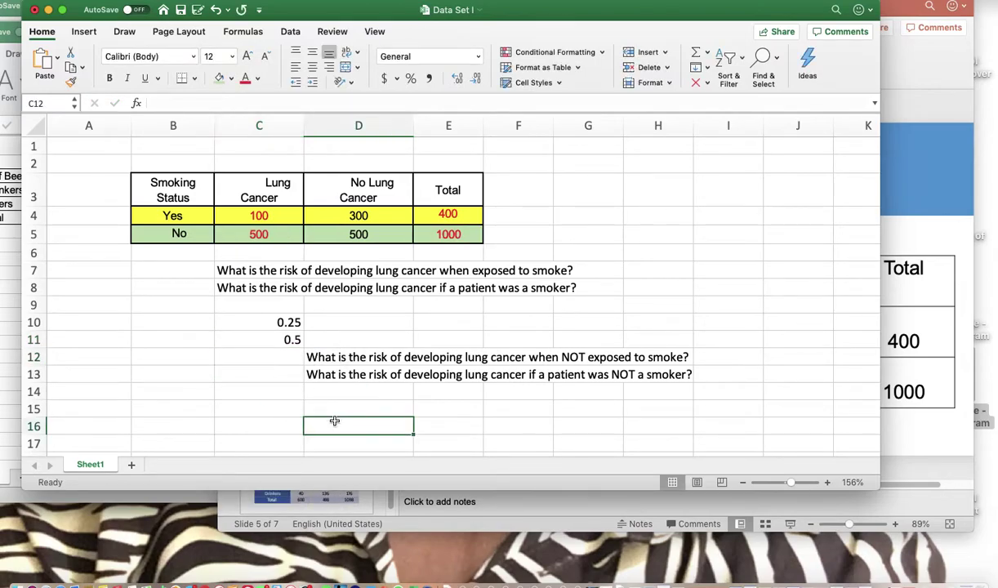
type("Wha")
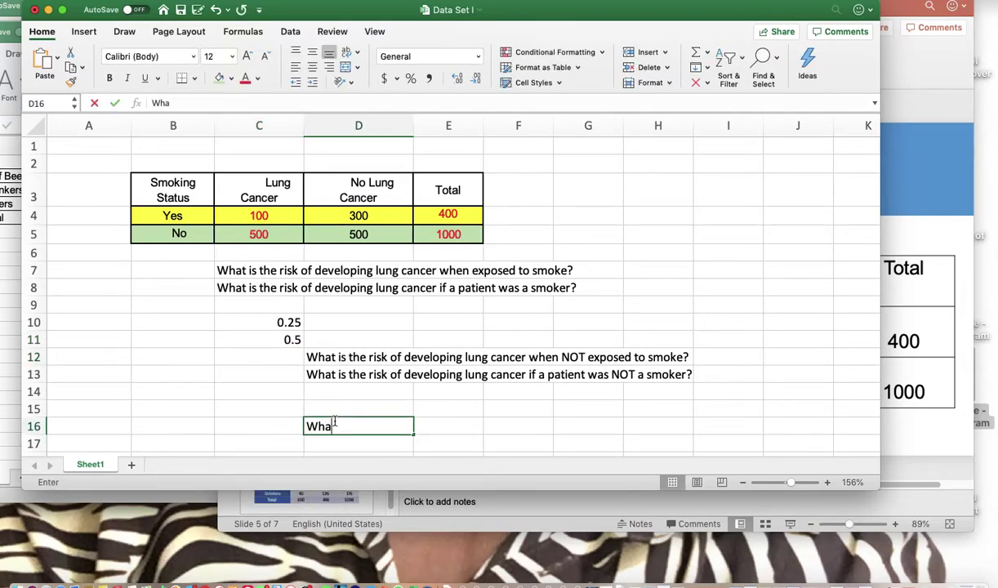
type("t is the risk ratio?")
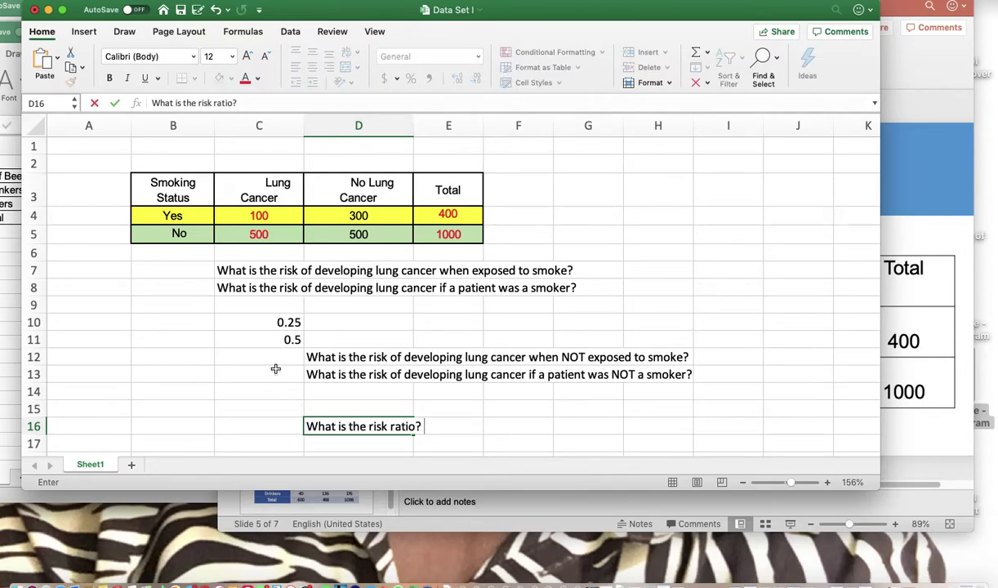
left_click(273, 372)
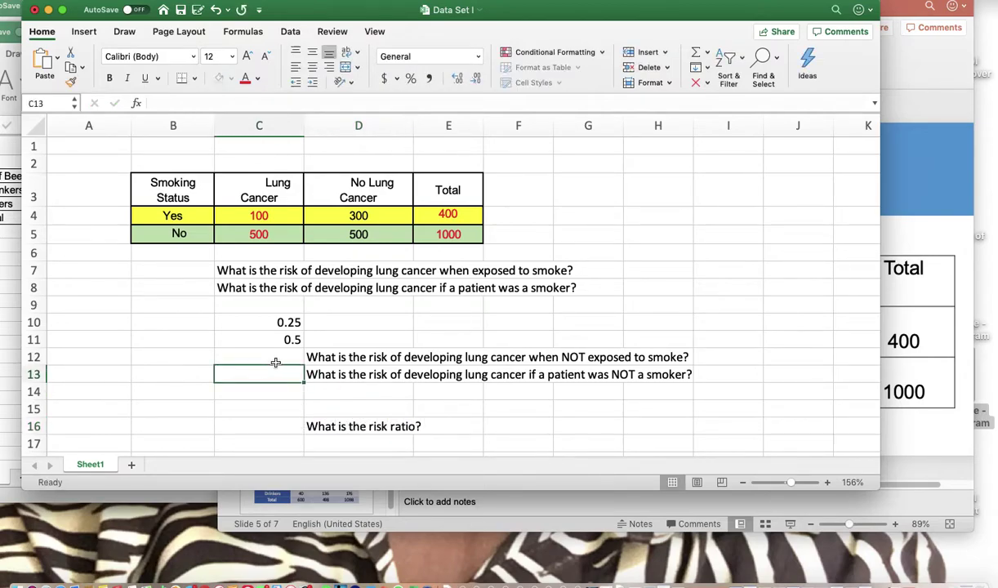
Step: Review the C10 and C11 formulas, then enter =C10/C11 in C12 for a risk ratio of 0.5
left_click(275, 321)
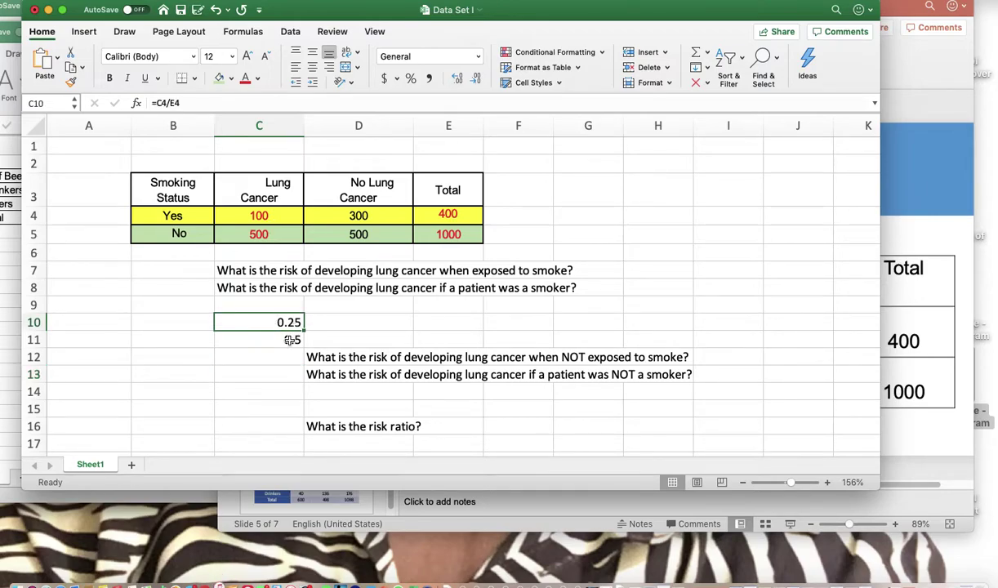
left_click(286, 340)
left_click(280, 325)
left_click(275, 341)
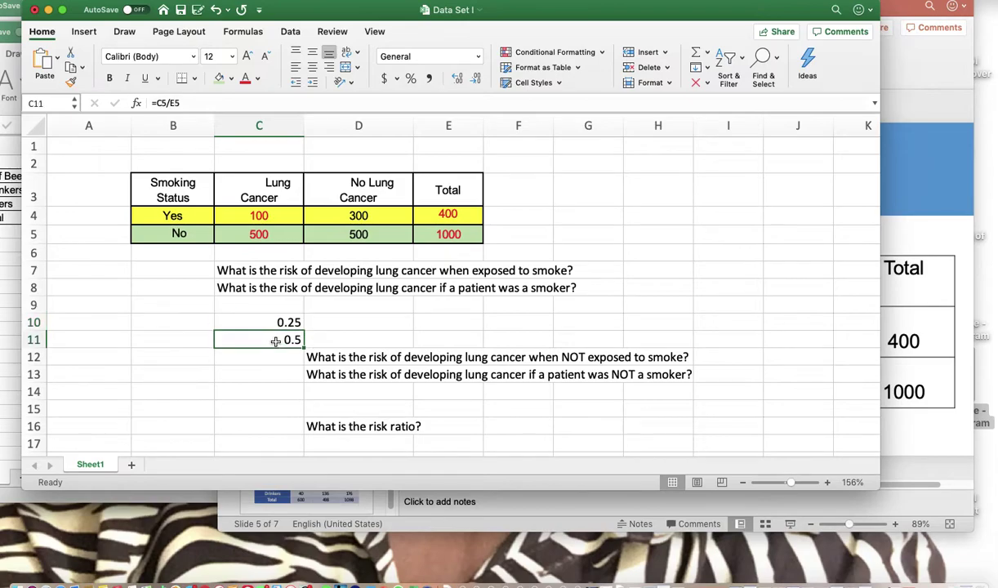
left_click(263, 360)
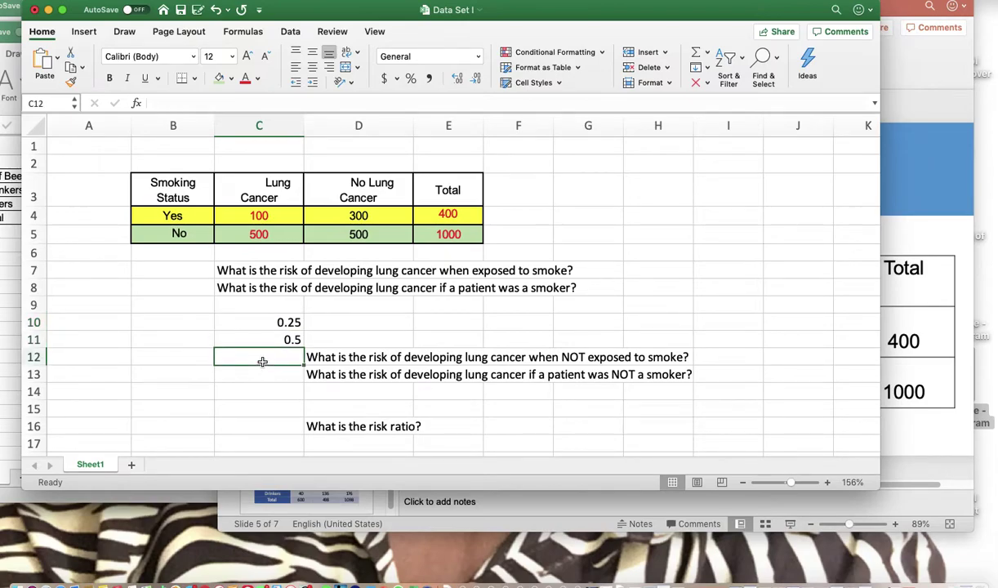
type("=c")
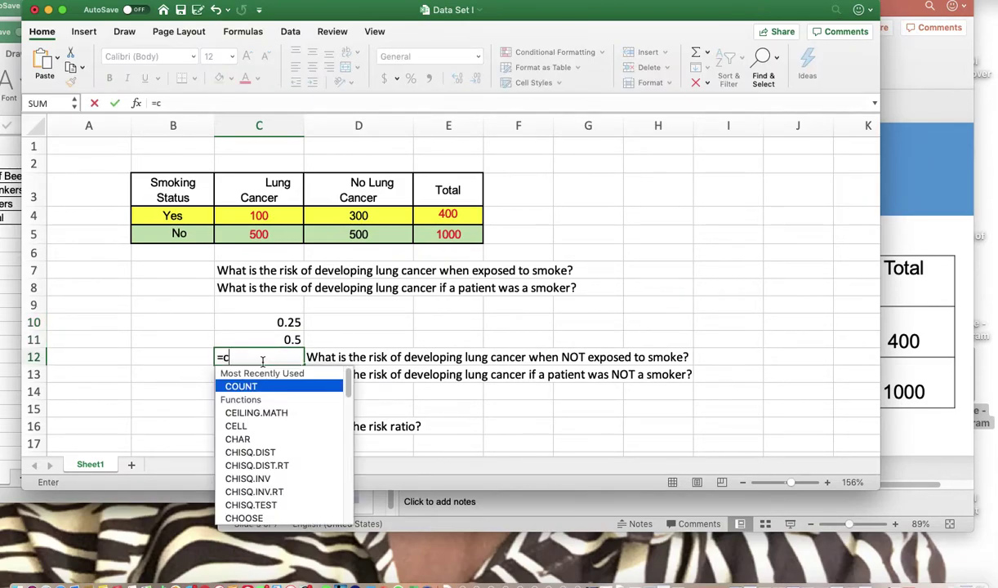
type("10/c11")
key("Return")
left_click(271, 353)
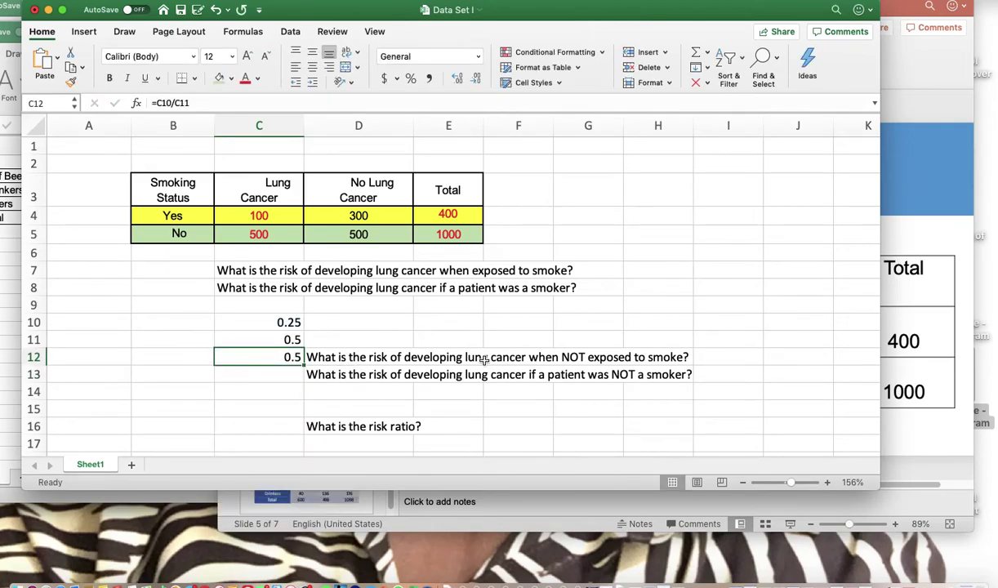
scroll(481, 358, "right", 1)
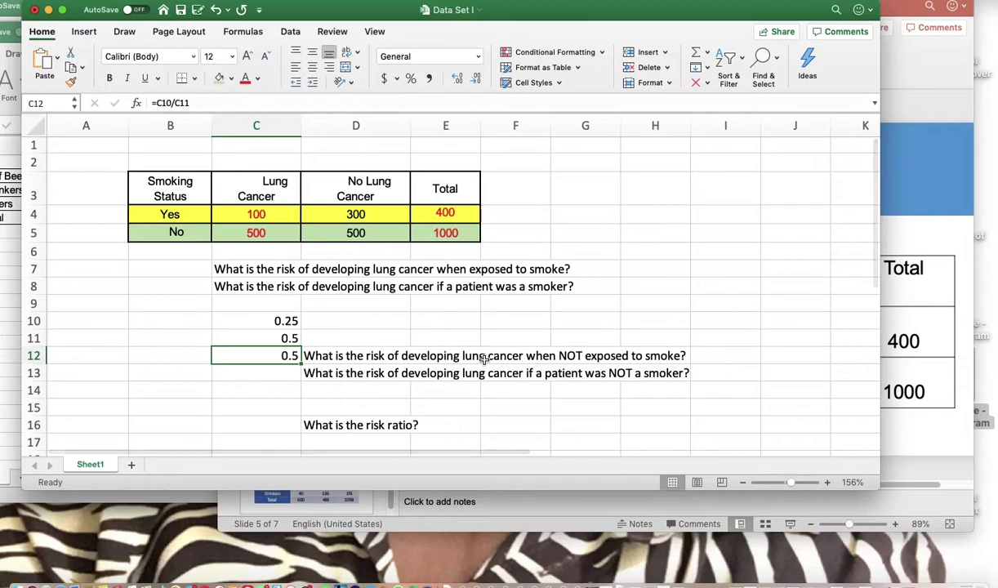
Step: Present PowerPoint's Data Set II slide (slide 6) as a full-screen slideshow, then exit it
left_click(48, 9)
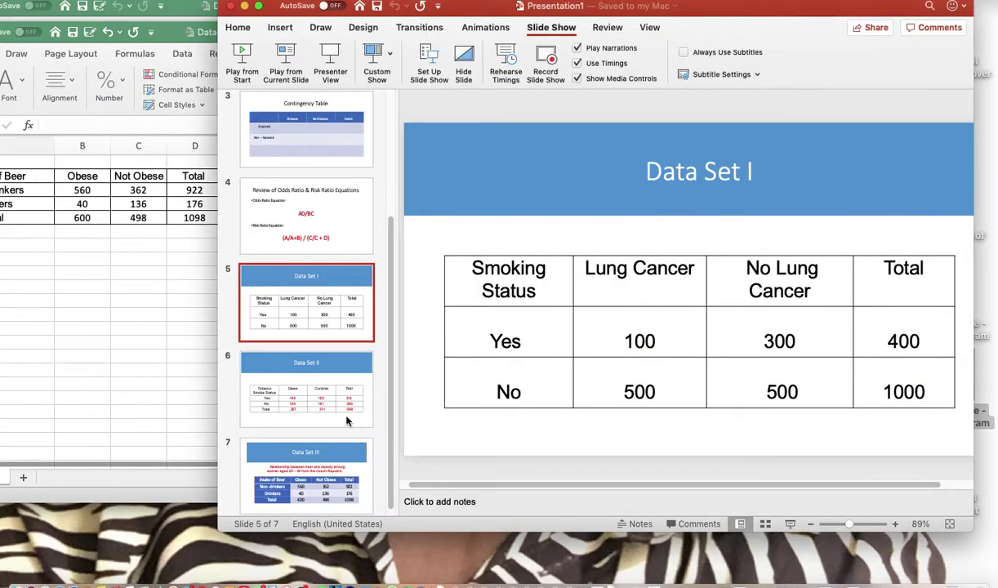
left_click(352, 419)
left_click(789, 525)
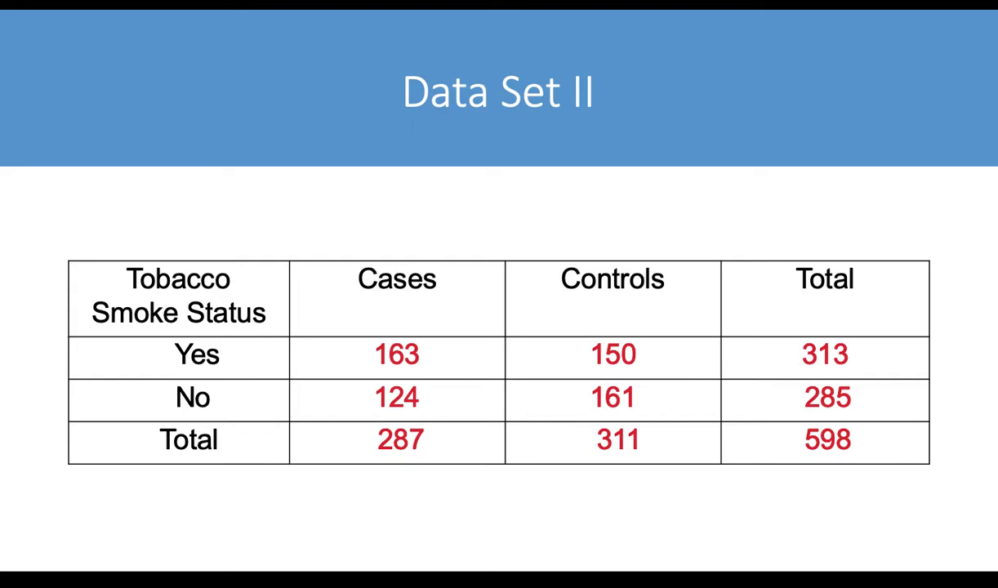
key("Escape")
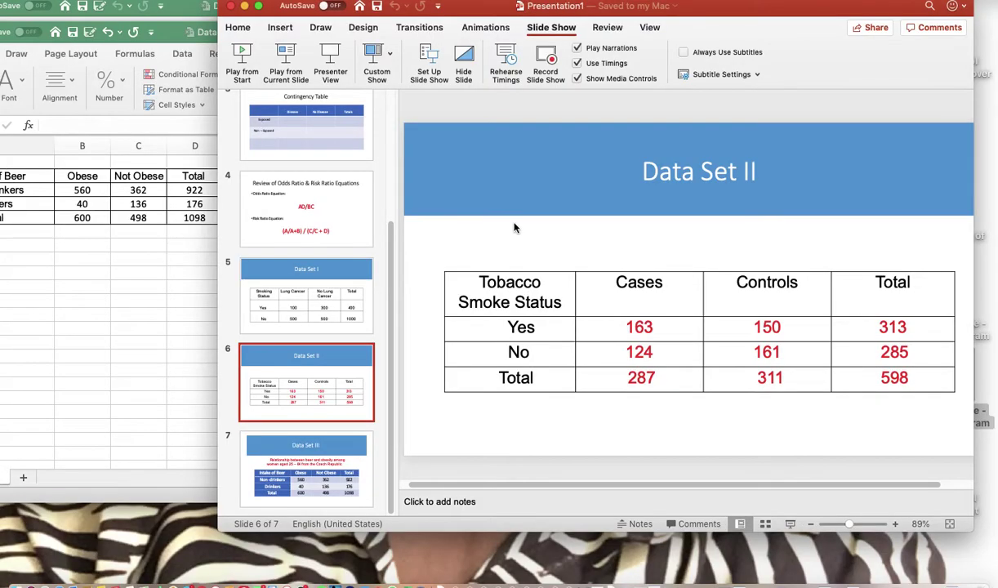
Step: Bring the Data Set II tobacco smoke workbook window to the front
left_click_drag(172, 40, 189, 100)
left_click_drag(171, 9, 283, 51)
left_click_drag(291, 94, 350, 82)
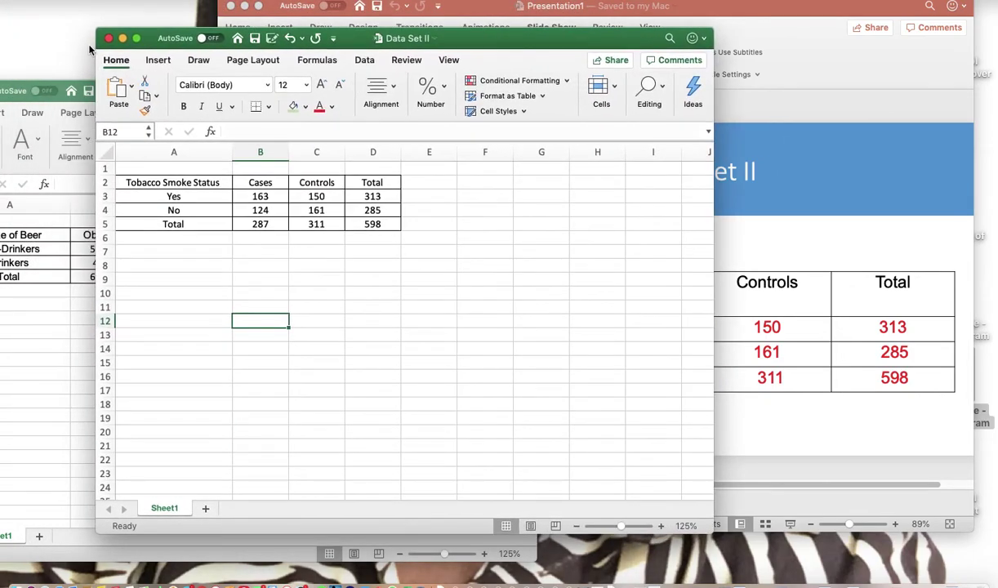
Step: Enlarge the Data Set II window and type 'What is the odds of being a case (asthma)' in A8
left_click_drag(96, 30, 38, 0)
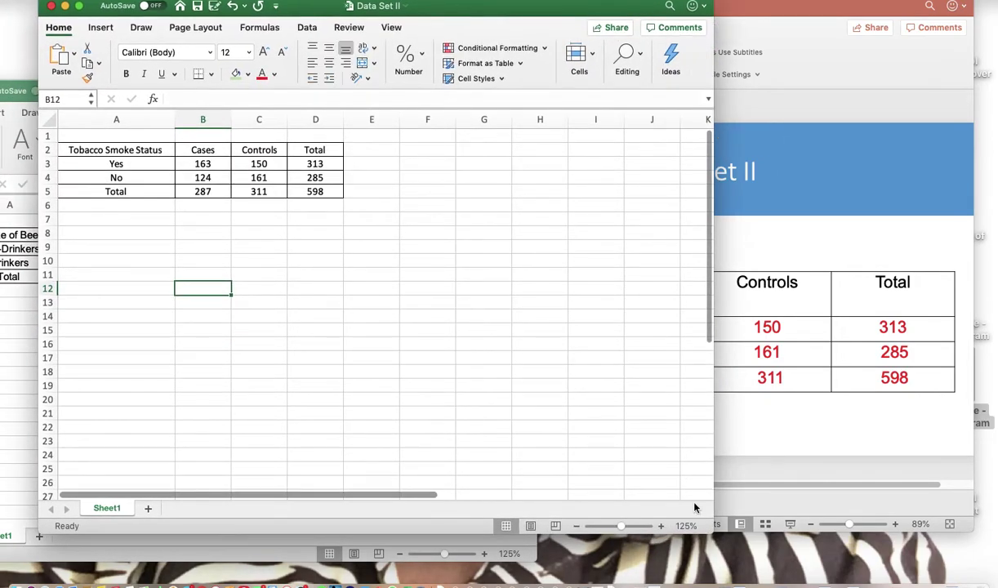
left_click_drag(713, 535, 906, 545)
left_click(196, 219)
left_click(153, 218)
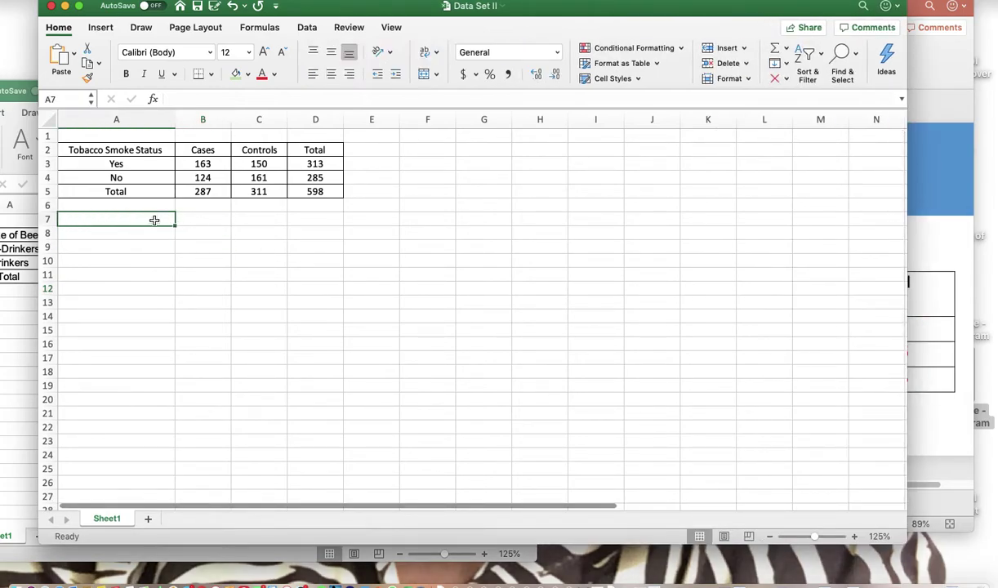
left_click(150, 233)
type("What is ")
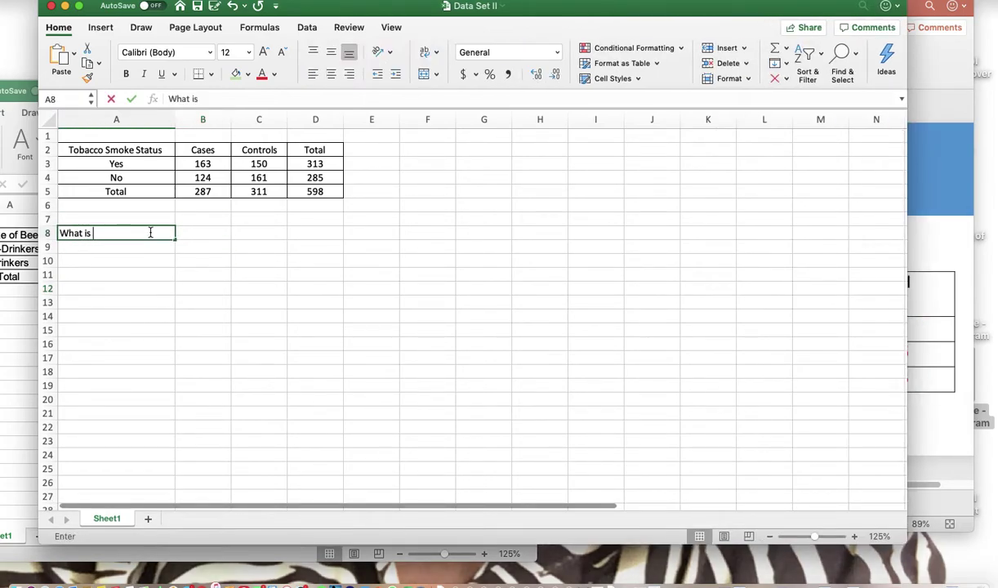
type("the odds of being.")
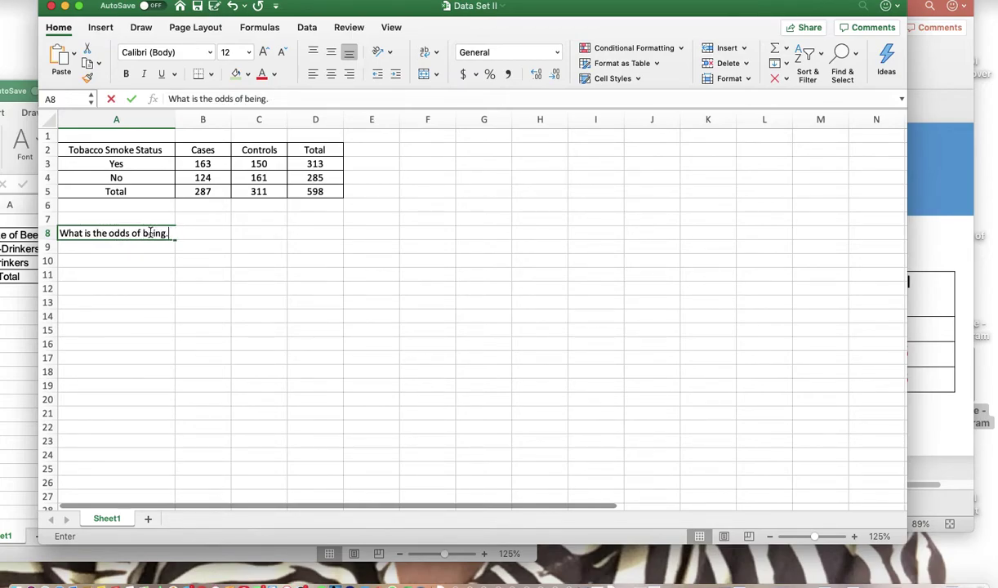
key("BackSpace")
type("a")
type(" case (asthmma")
key("BackSpace")
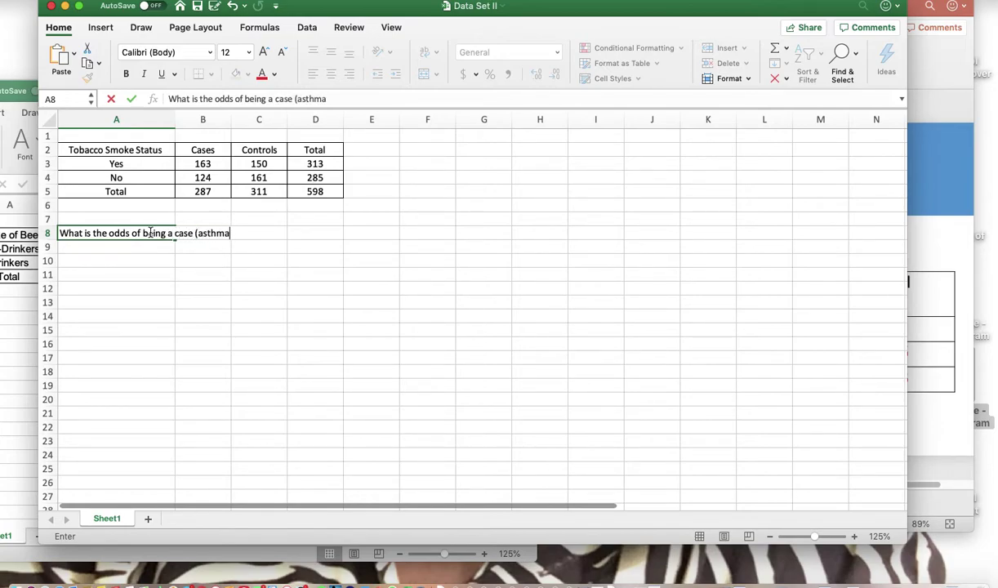
left_click(200, 219)
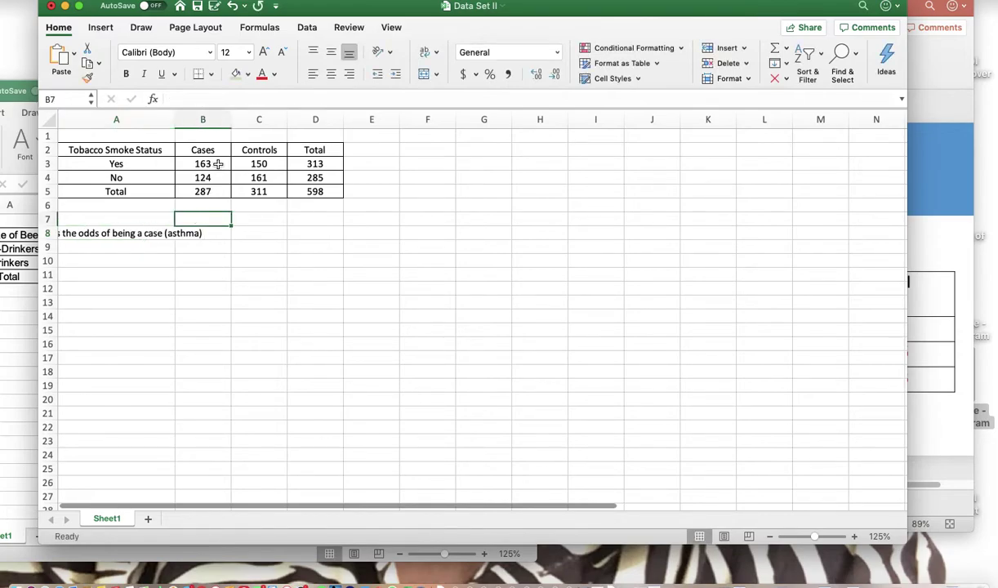
Step: Colour the case counts 163 and 124 in B3:B4 red
left_click_drag(218, 166, 214, 178)
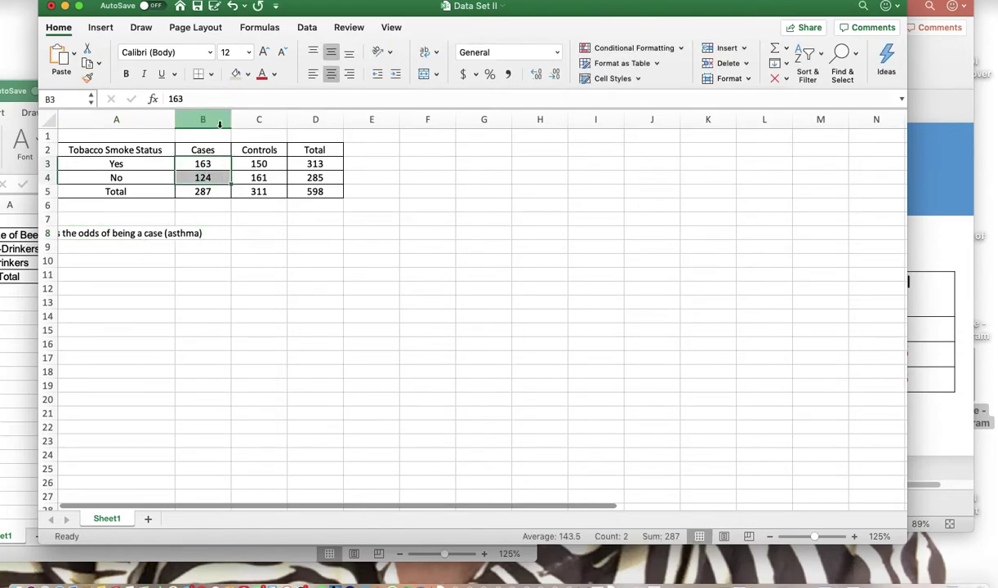
left_click(274, 74)
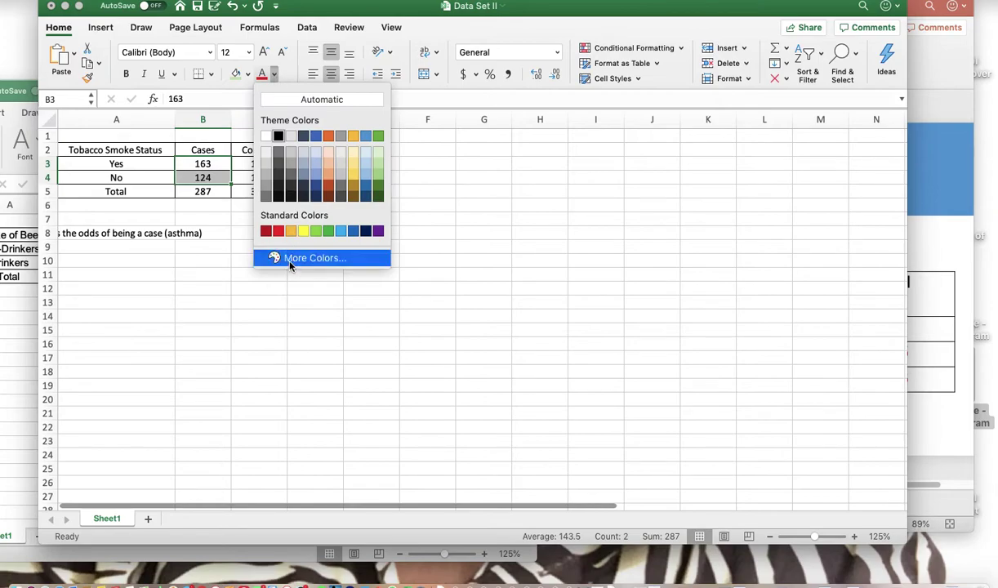
left_click(279, 232)
left_click_drag(260, 163, 258, 178)
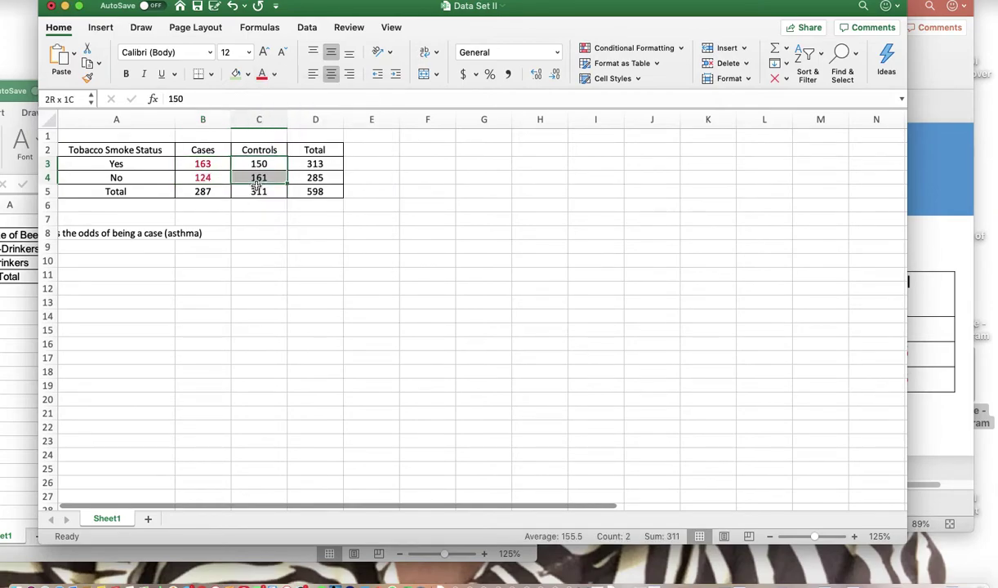
left_click(148, 256)
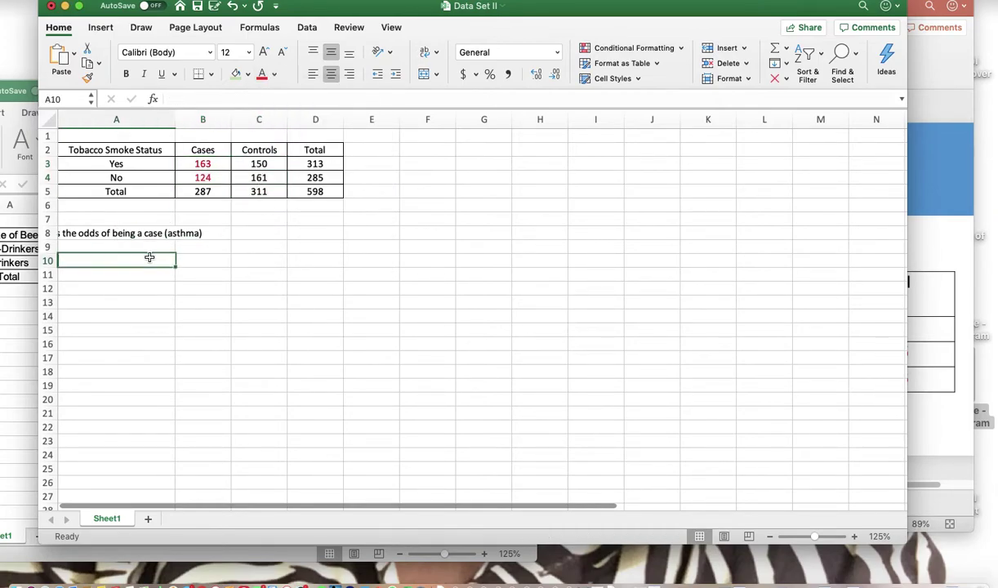
Step: Widen column A and edit the case-odds question in A8
left_click_drag(174, 119, 185, 120)
left_click(210, 263)
left_click(134, 249)
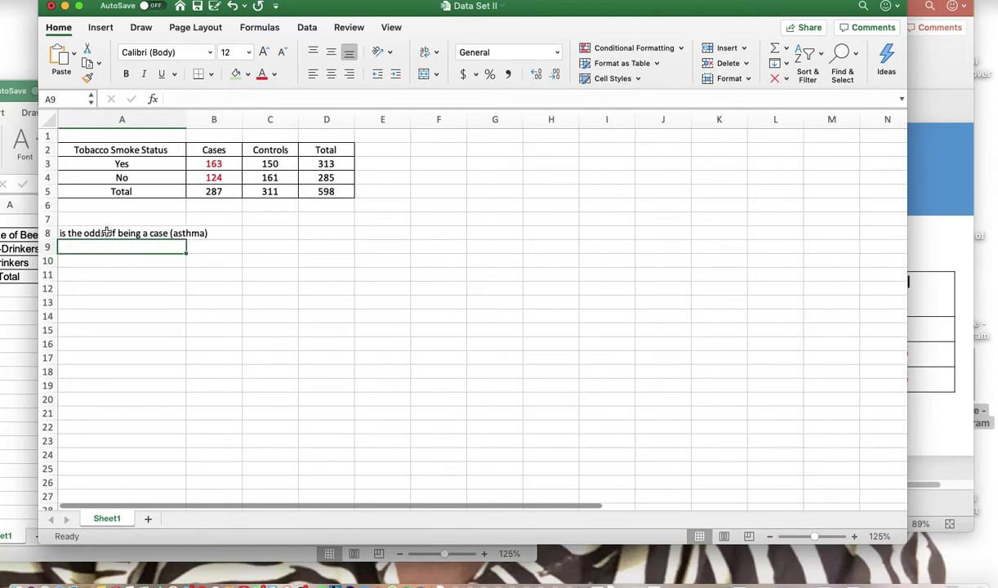
left_click(107, 232)
left_click(170, 98)
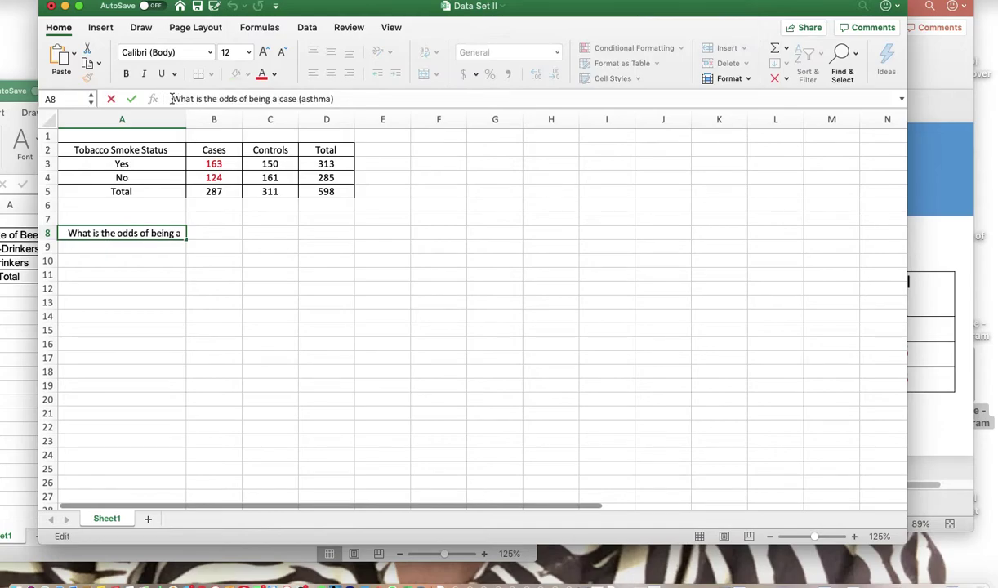
left_click(282, 297)
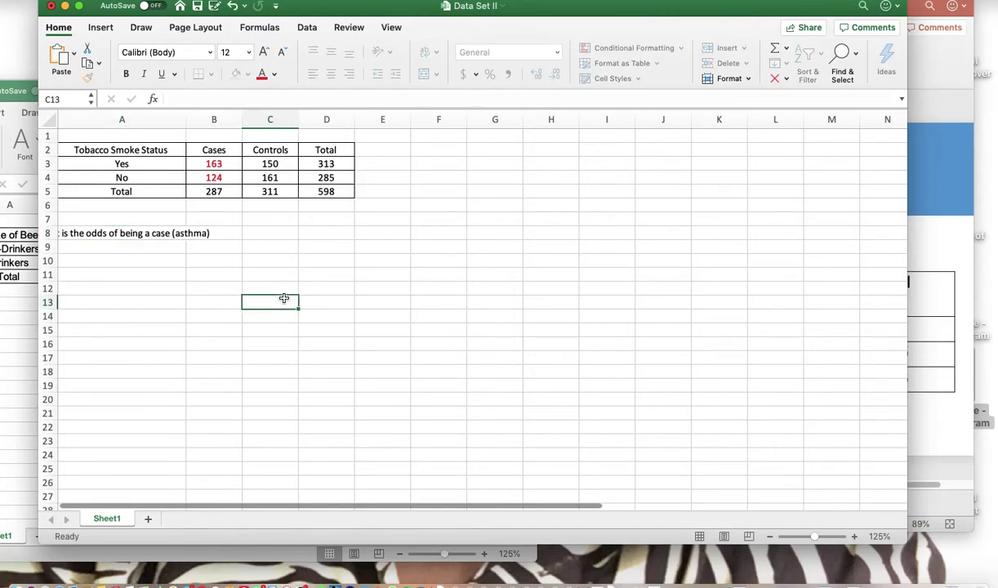
Step: Move the case-odds question from A8 into B8 with cut and paste
left_click(127, 233)
key("super+c")
left_click(228, 235)
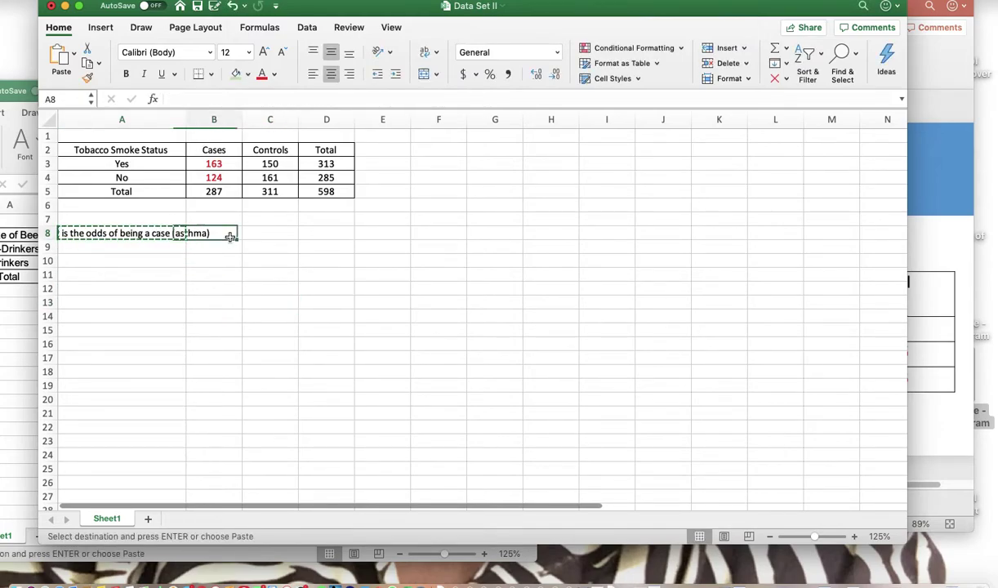
key("super+v")
left_click(249, 259)
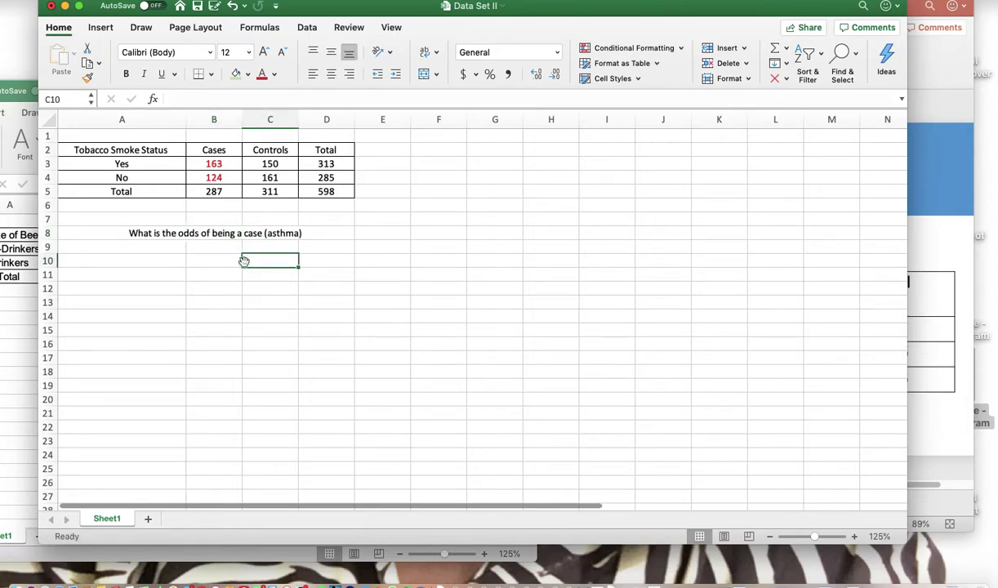
left_click(219, 164)
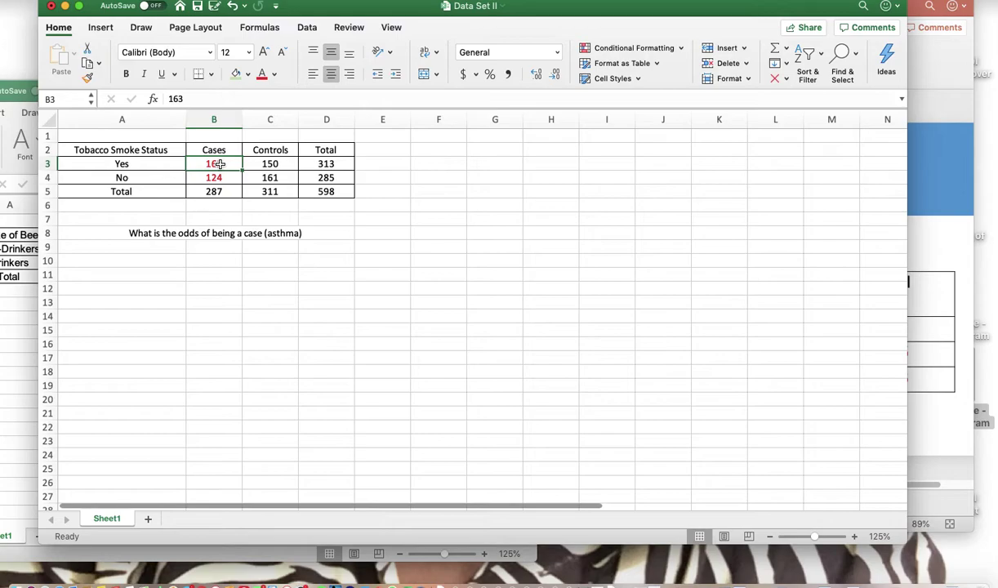
left_click(210, 177)
Step: Enter =b3/b4 in B10 so it shows the case odds 1.3145161
left_click(216, 257)
type("=")
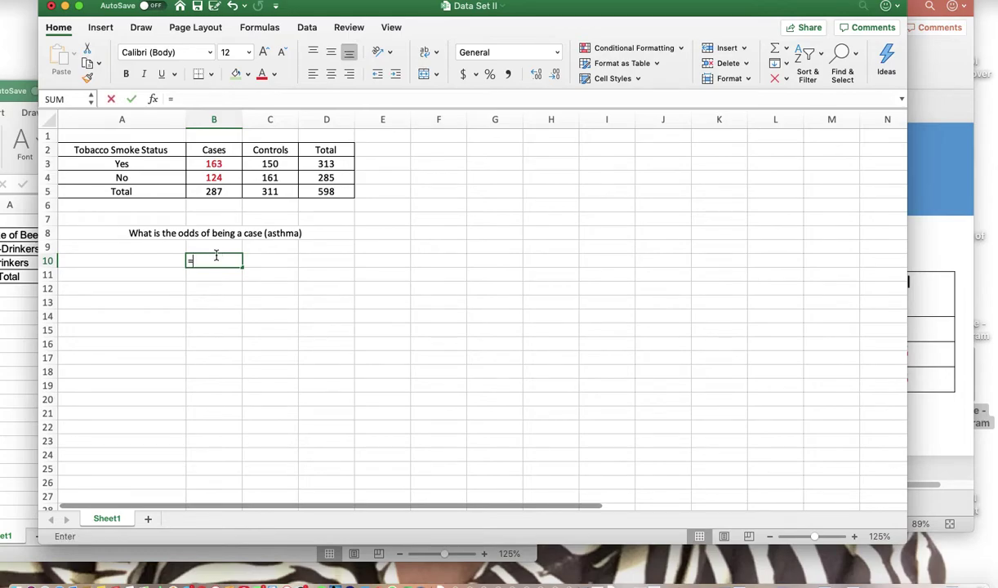
type("b3/b4")
key("Return")
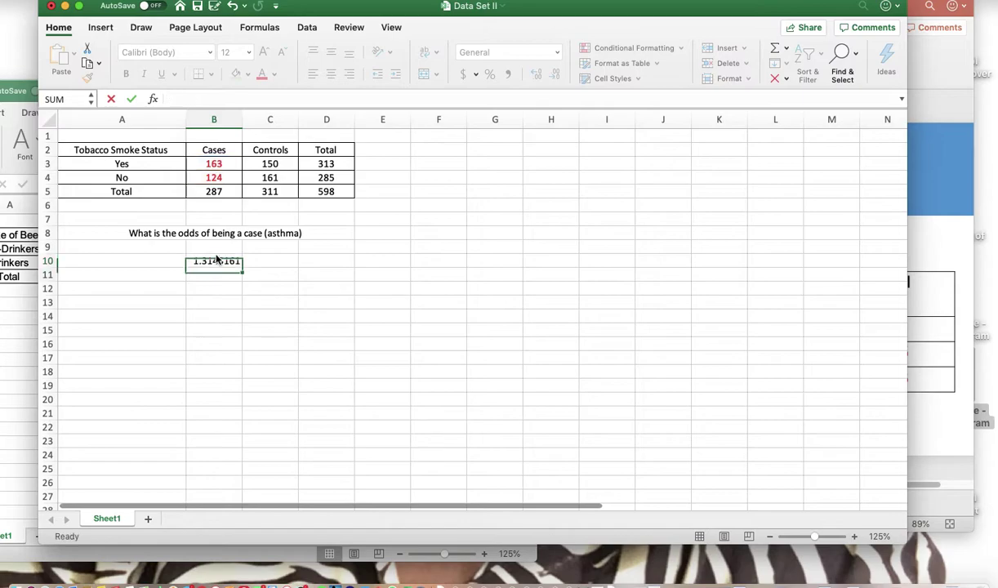
left_click(149, 299)
left_click(158, 288)
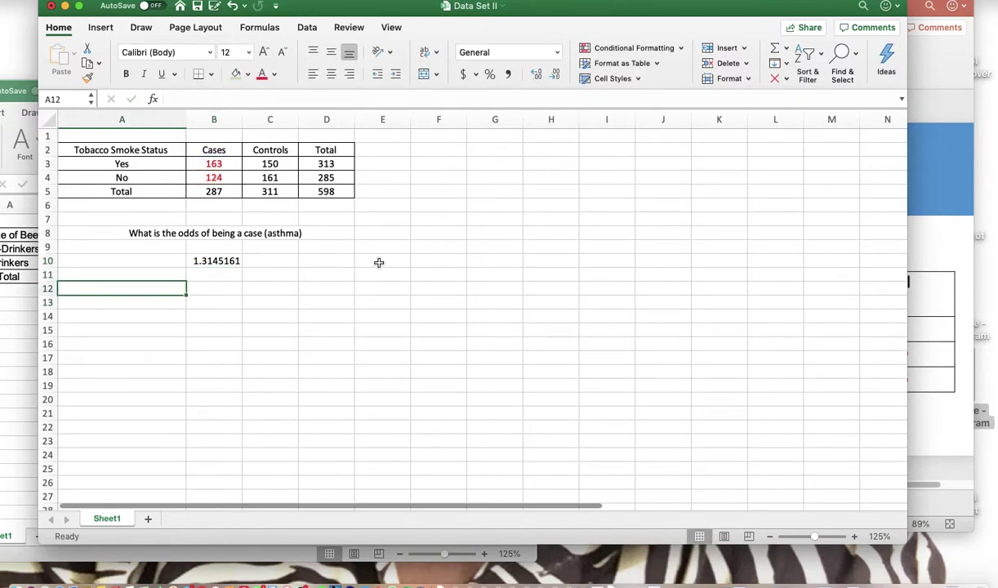
Step: Type 'What is the odds of being a control (does NOT have asthma?' into A12
left_click(220, 287)
type("Wh")
key("Escape")
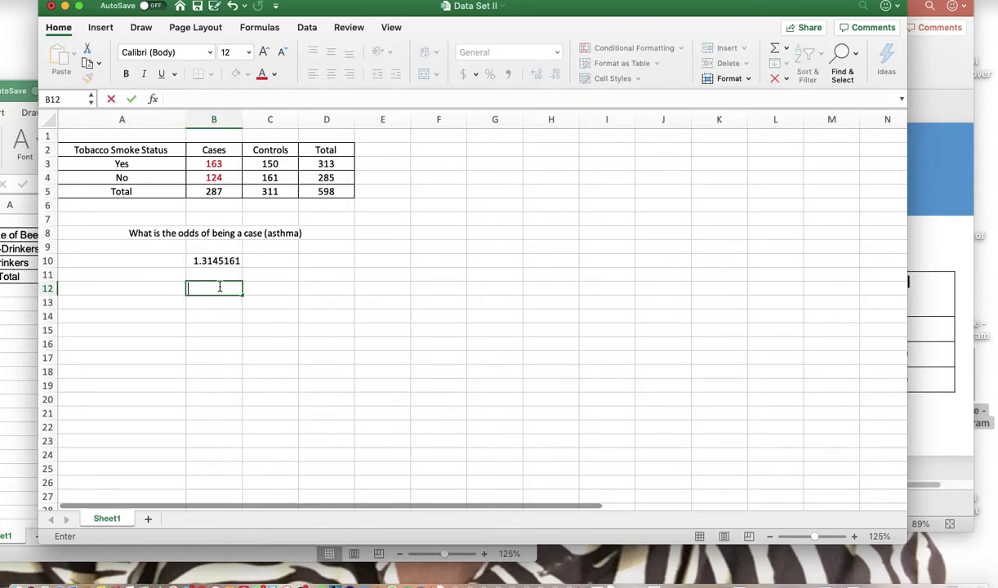
left_click(163, 287)
type("What is")
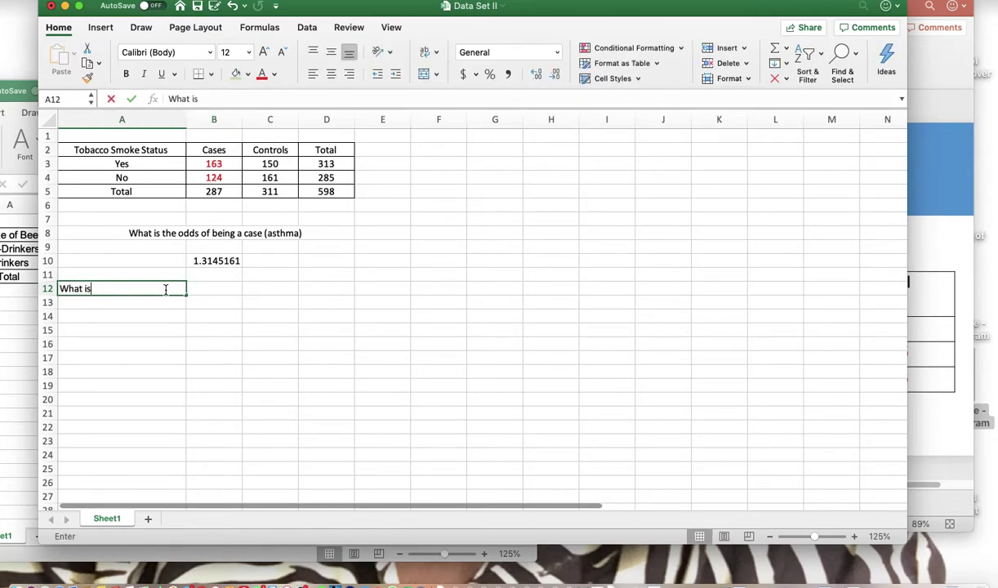
type(" the odds of being a control (")
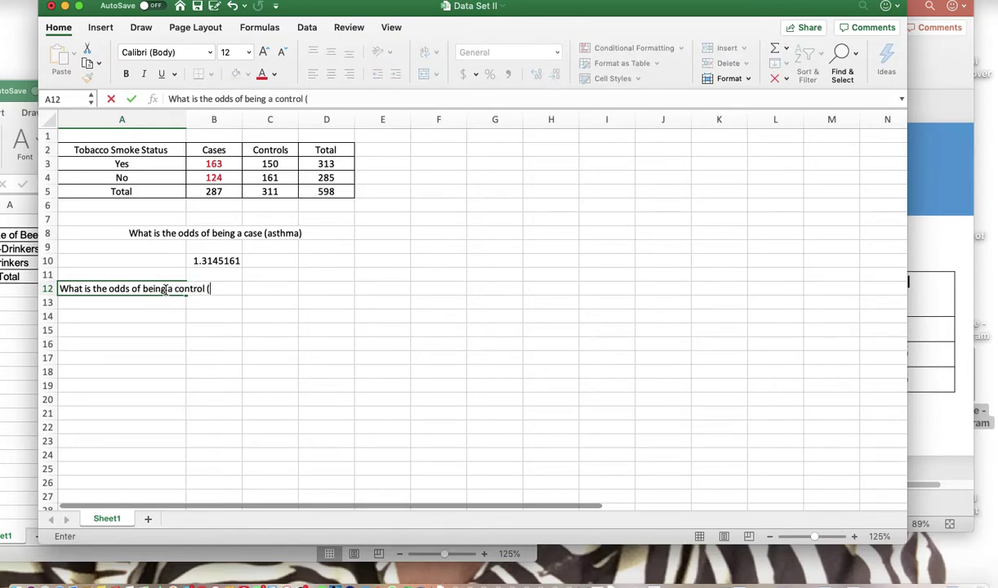
type("does n")
key("BackSpace")
type("does nOT")
key("BackSpace")
key("BackSpace")
key("BackSpace")
type("n")
key("BackSpace")
type("NOT ha")
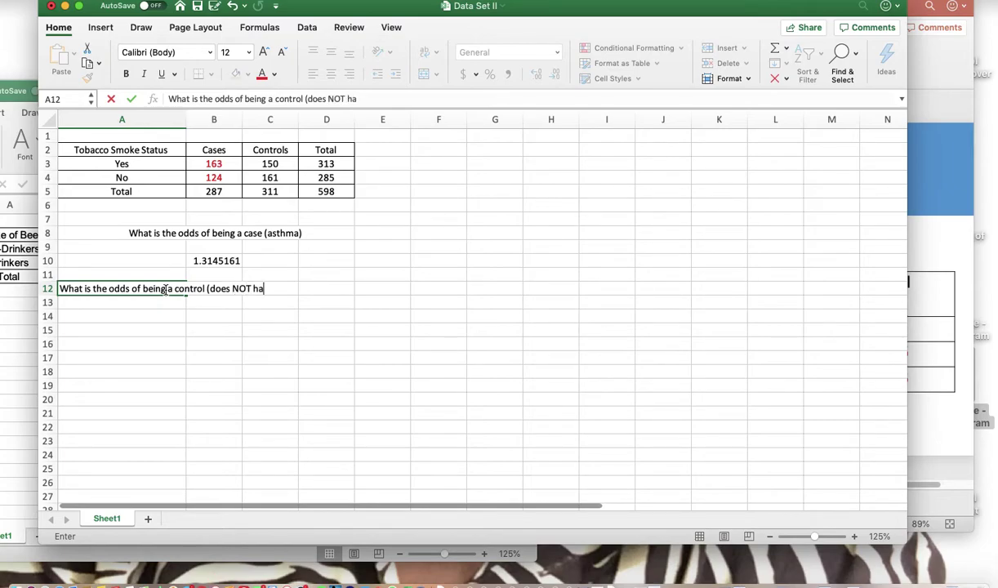
type("ve asthma")
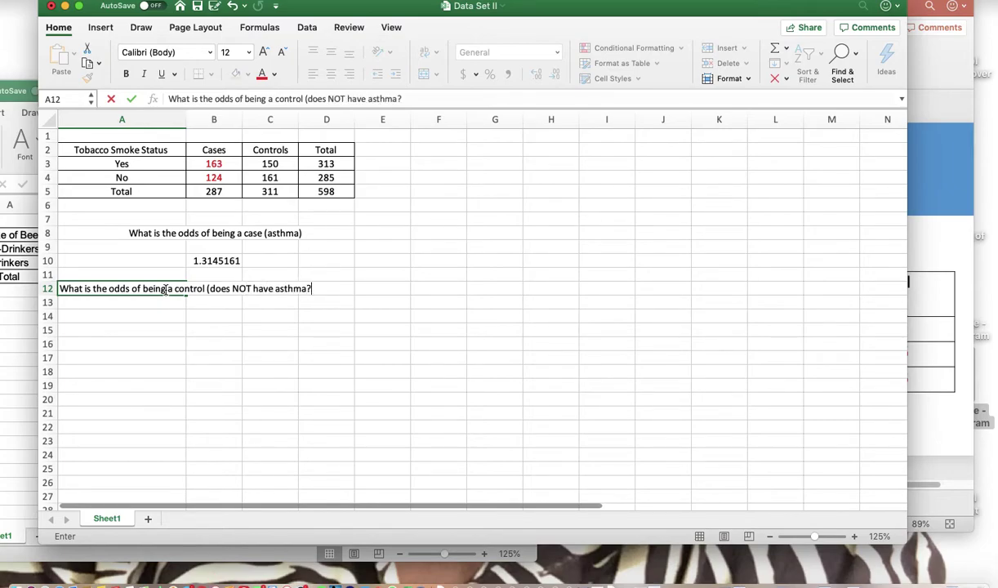
type("?")
key("Return")
Step: Cut the control question to B12, then move it back into A12
left_click(174, 343)
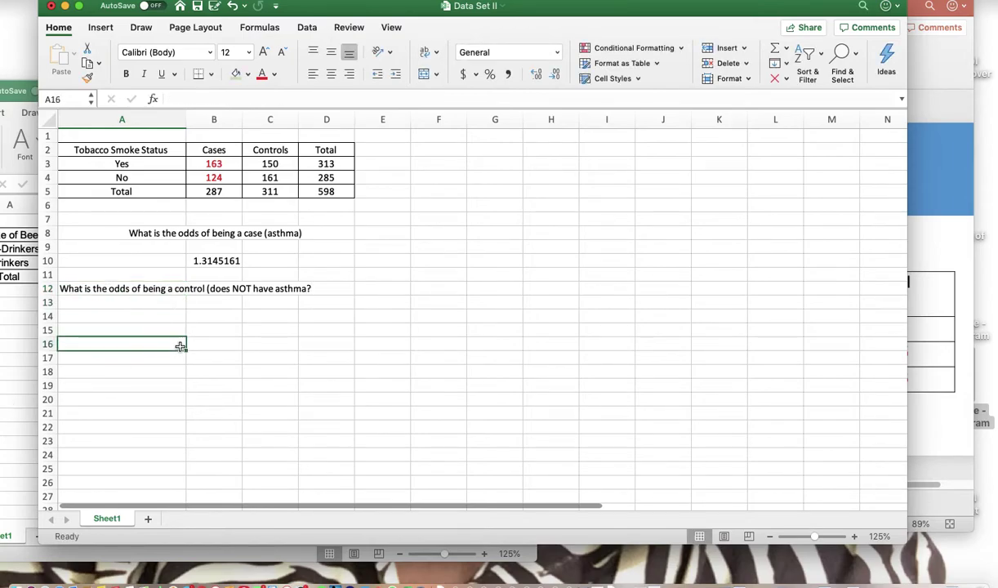
left_click(153, 283)
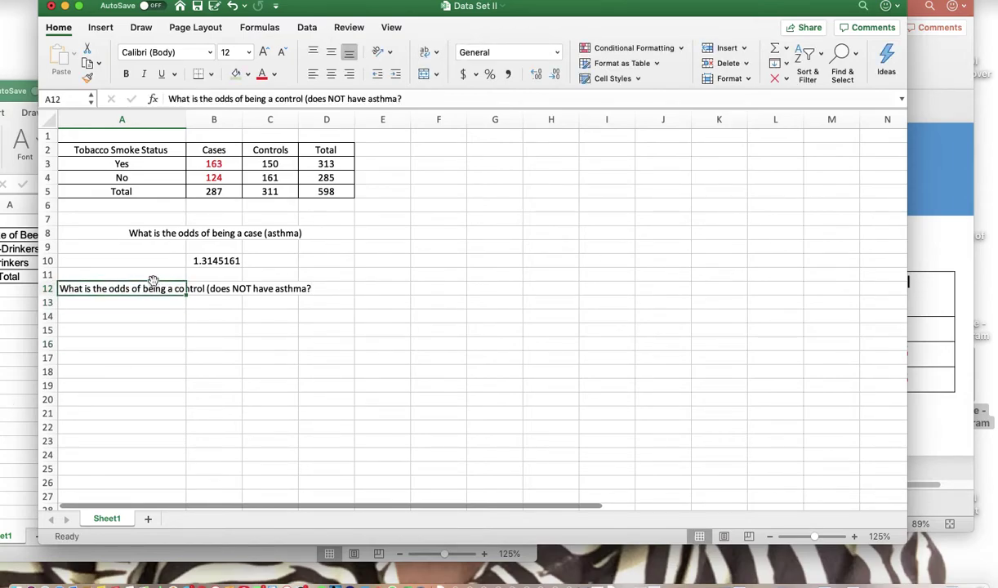
key("super+c")
left_click(200, 283)
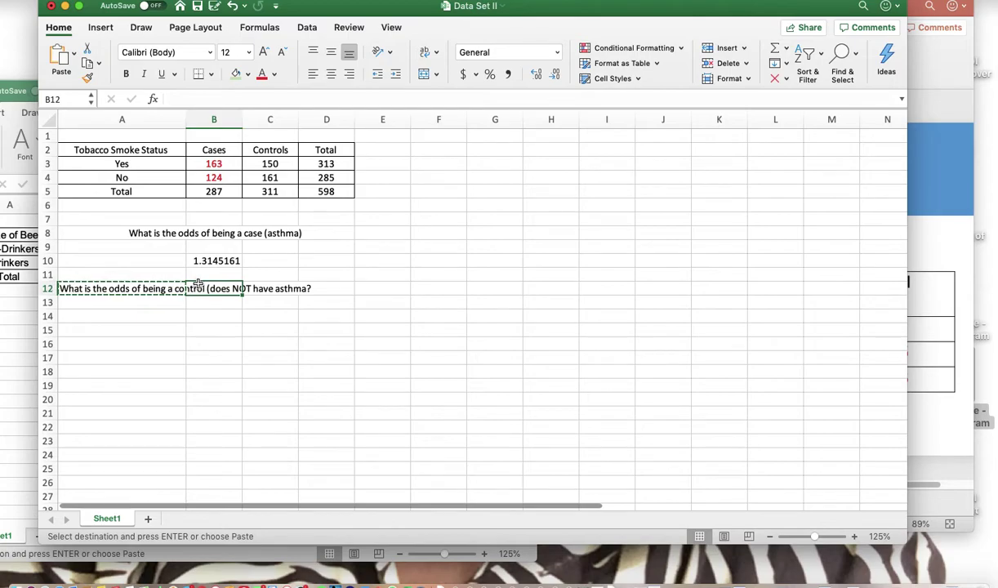
key("super+v")
left_click(155, 285)
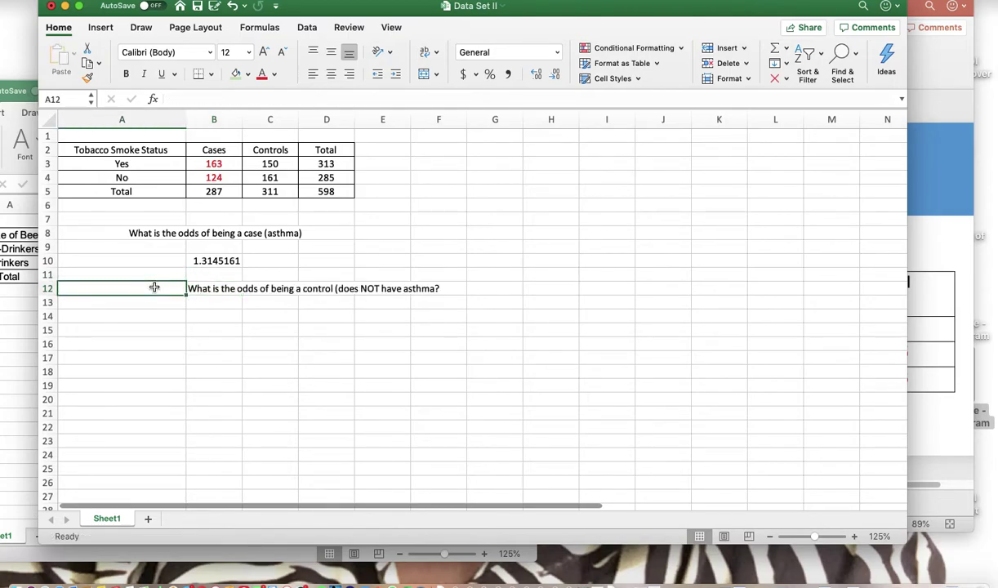
left_click(146, 330)
left_click(140, 286)
left_click(210, 283)
key("super+c")
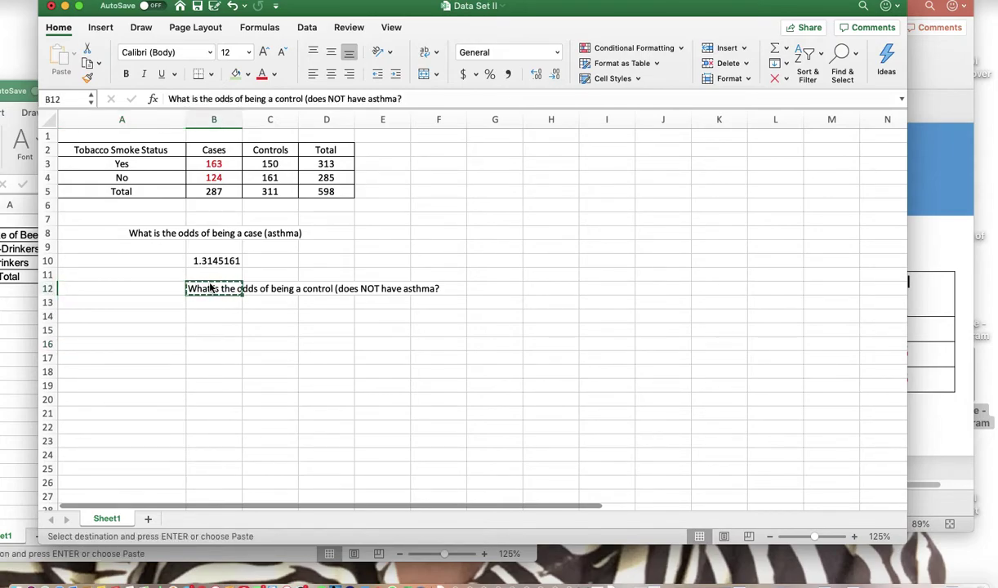
left_click(149, 286)
key("Return")
left_click(217, 315)
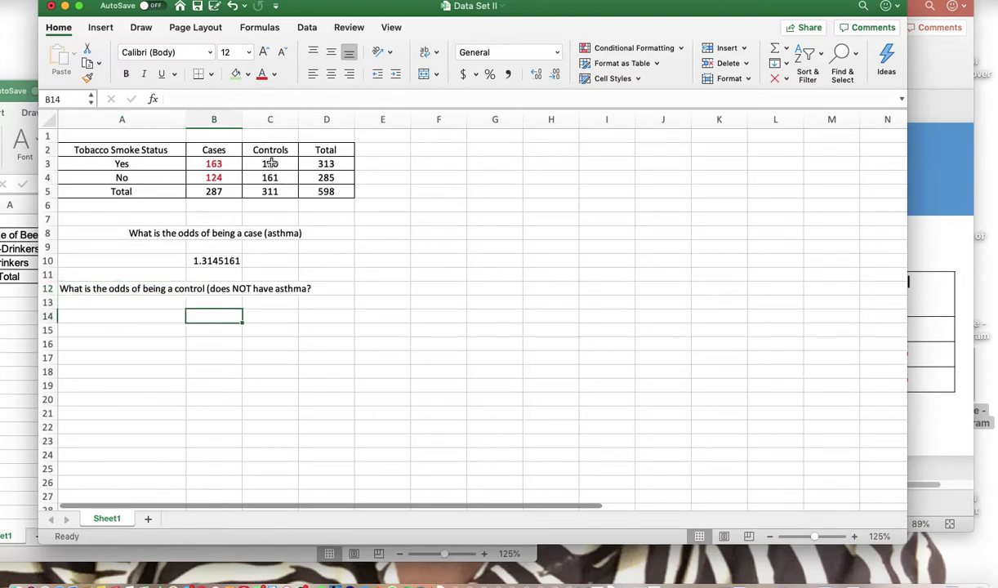
left_click_drag(260, 163, 266, 177)
Step: Colour the control counts 150 and 161 red
left_click(276, 75)
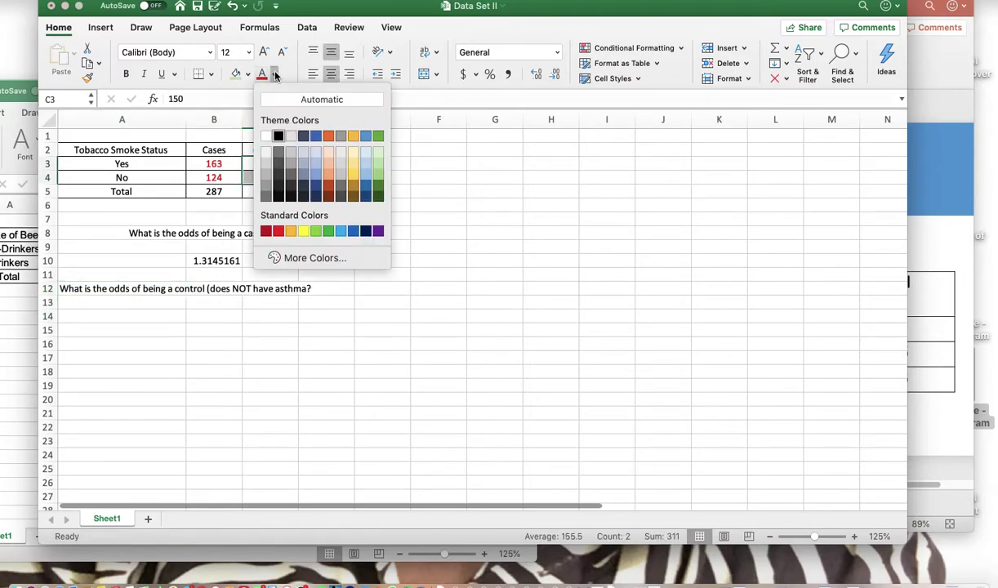
left_click(266, 227)
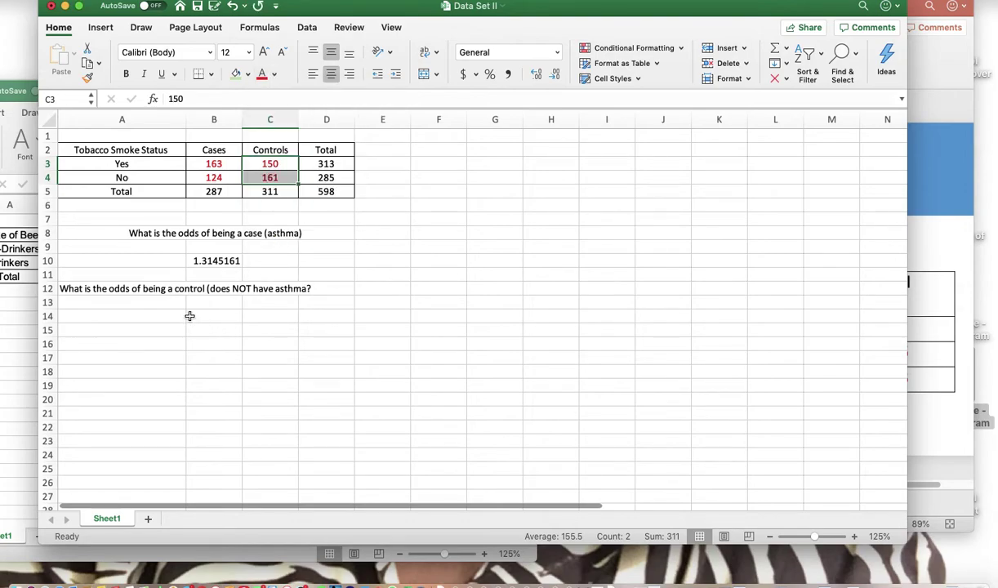
left_click(270, 164)
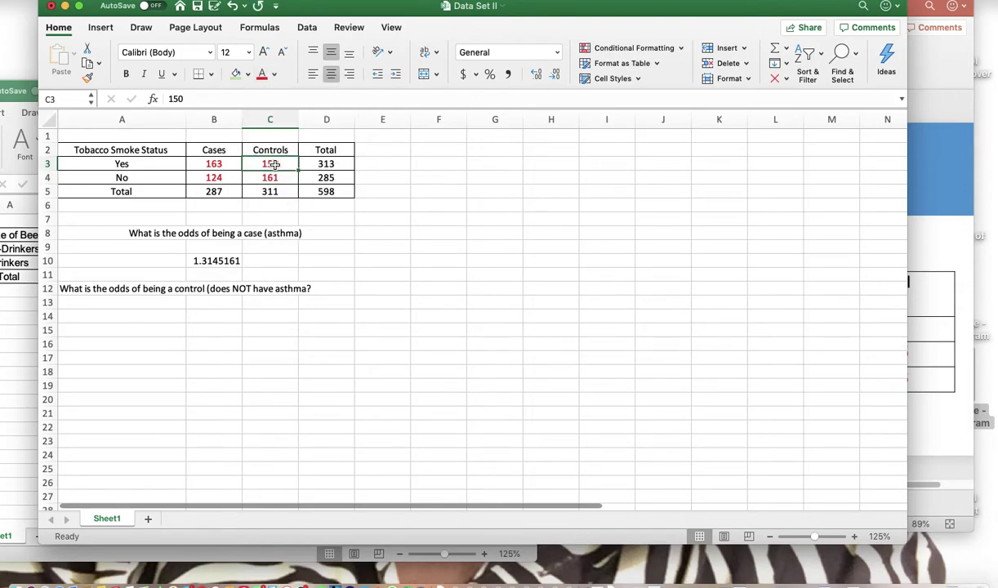
left_click(272, 179)
Step: Enter =c3/c4 in B14 to get the control odds 0.931677
left_click(201, 303)
left_click(209, 316)
type("=c")
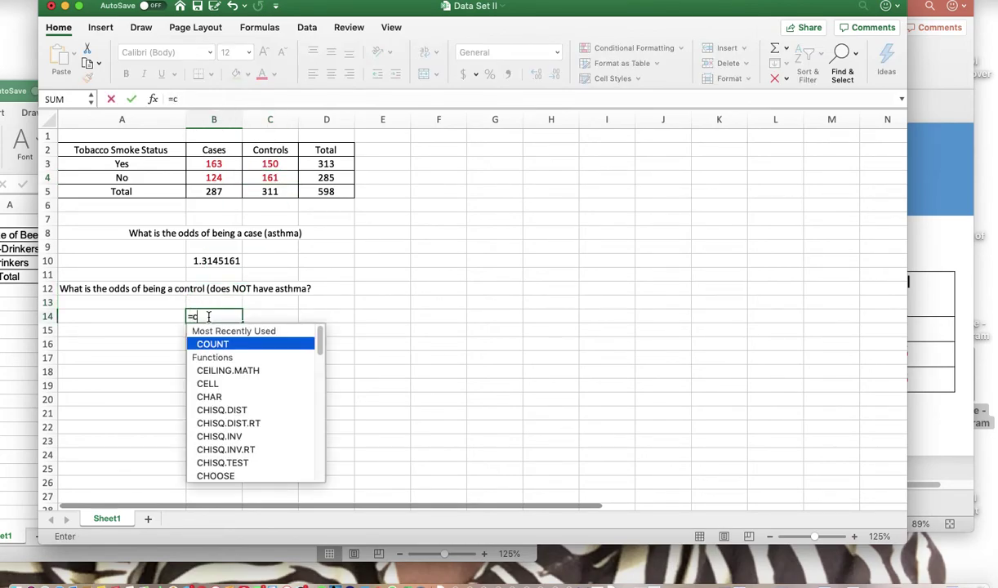
type("3/")
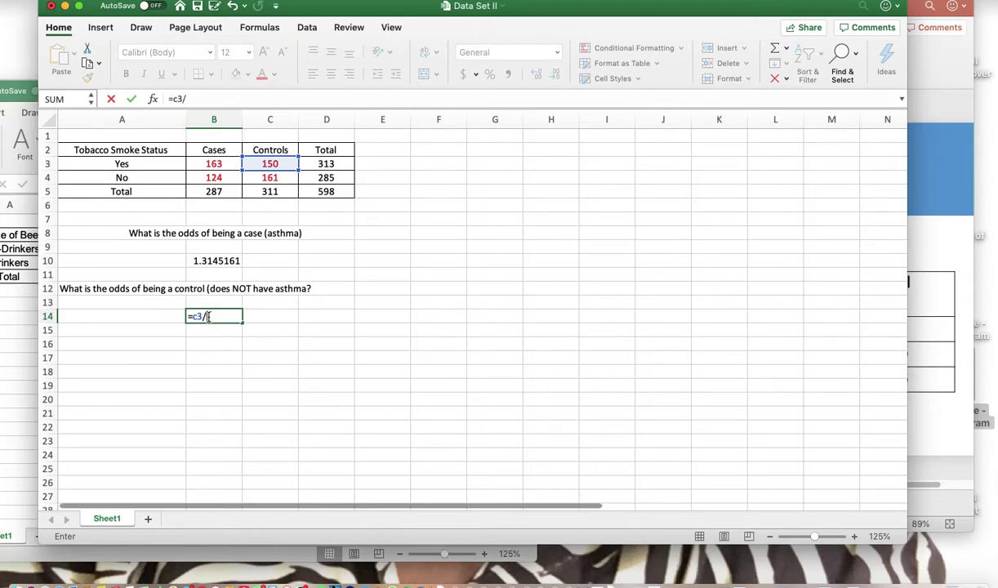
type("c4")
key("Return")
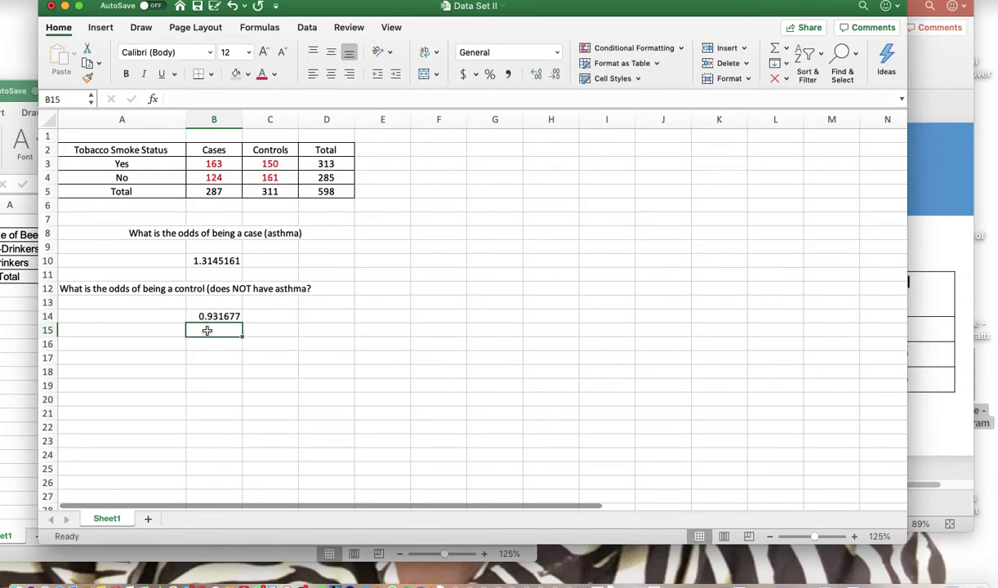
Step: Type the question 'What is the disease odds ratio?' in A17
left_click(174, 356)
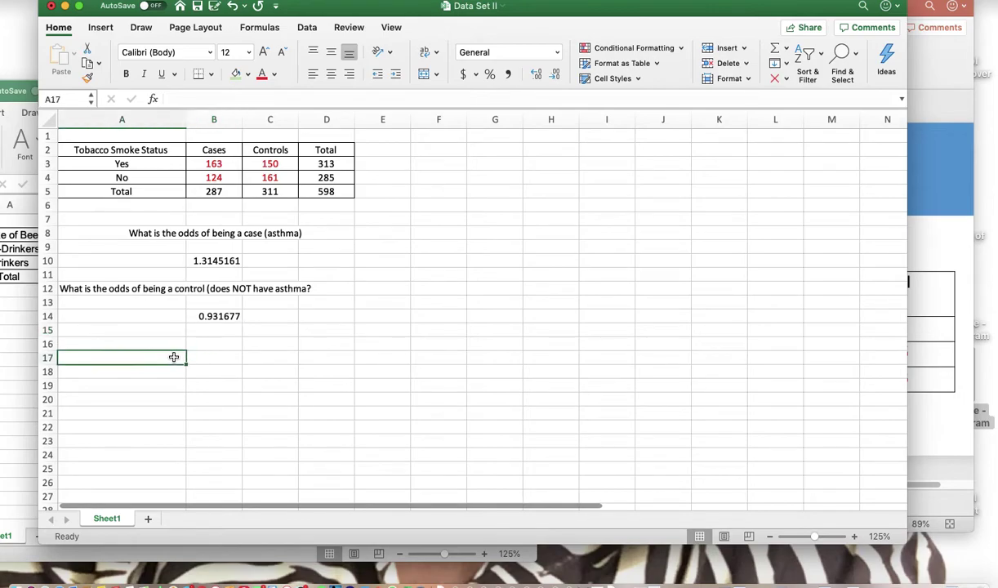
key("F2")
type("Wha")
key("BackSpace")
type("hat is the dise")
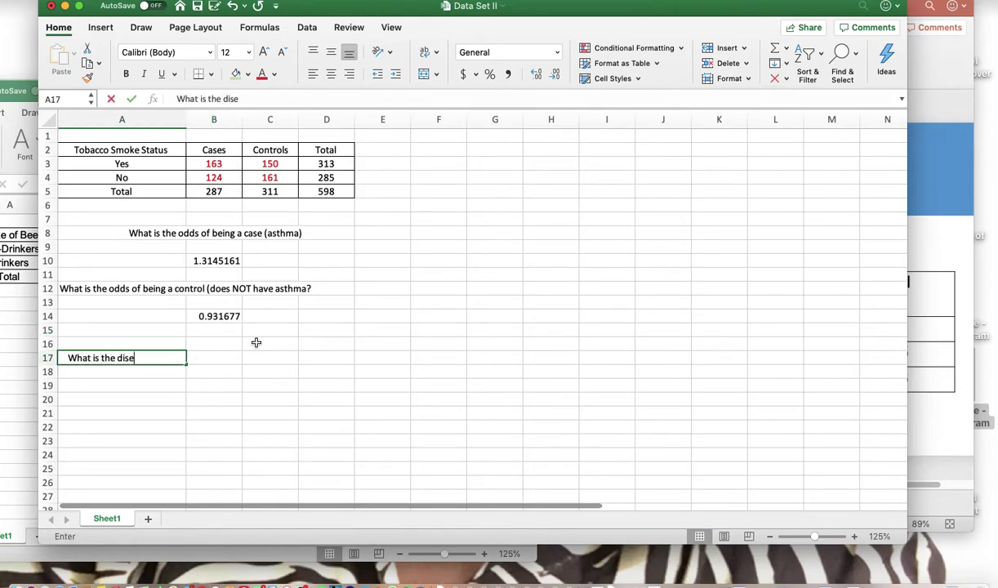
type("ase odds ratio?")
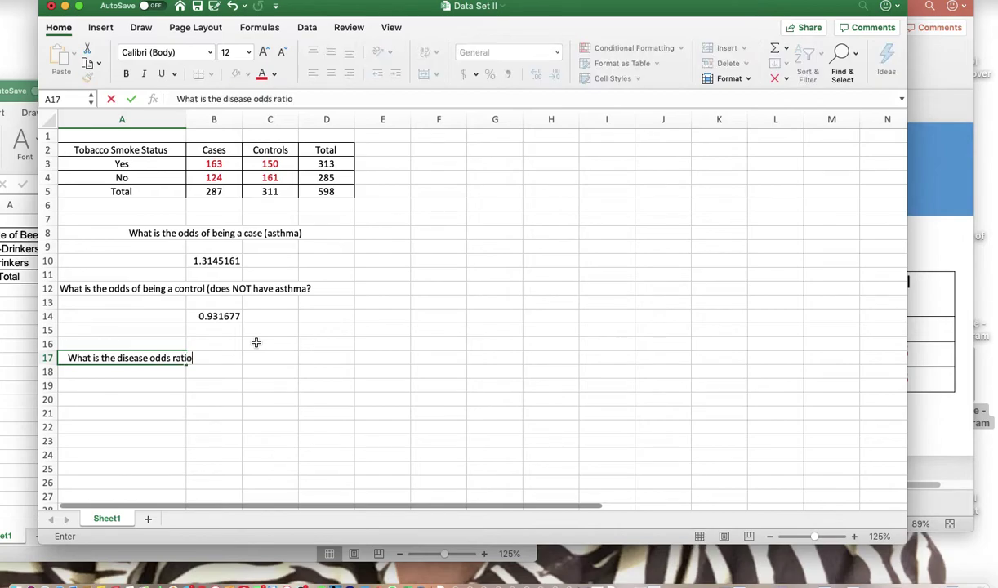
left_click(212, 378)
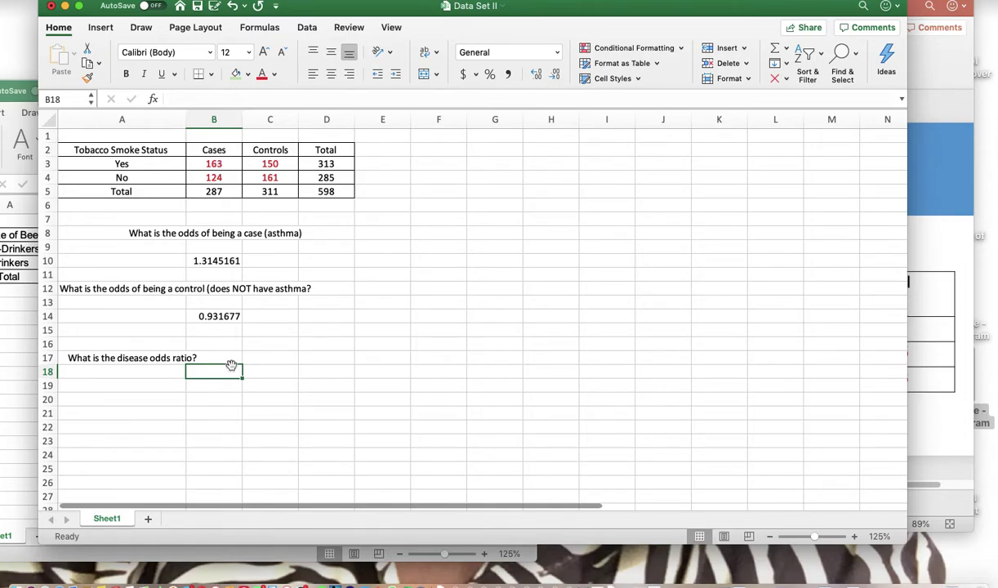
Step: Compute the odds ratio in B18 as B10 divided by B14, giving 1.410914
type("AD/BC")
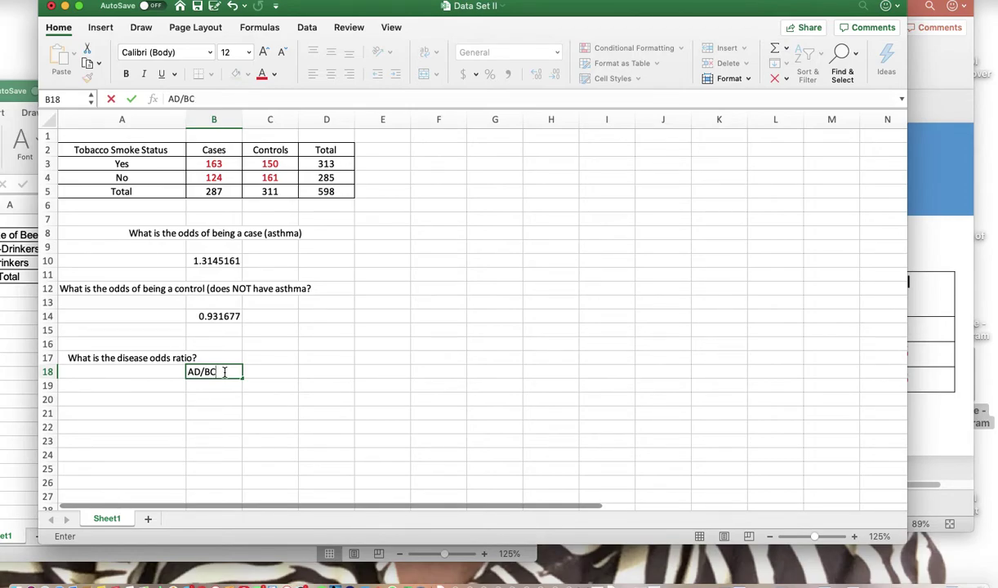
key("BackSpace")
key("BackSpace")
key("BackSpace")
left_click(221, 260)
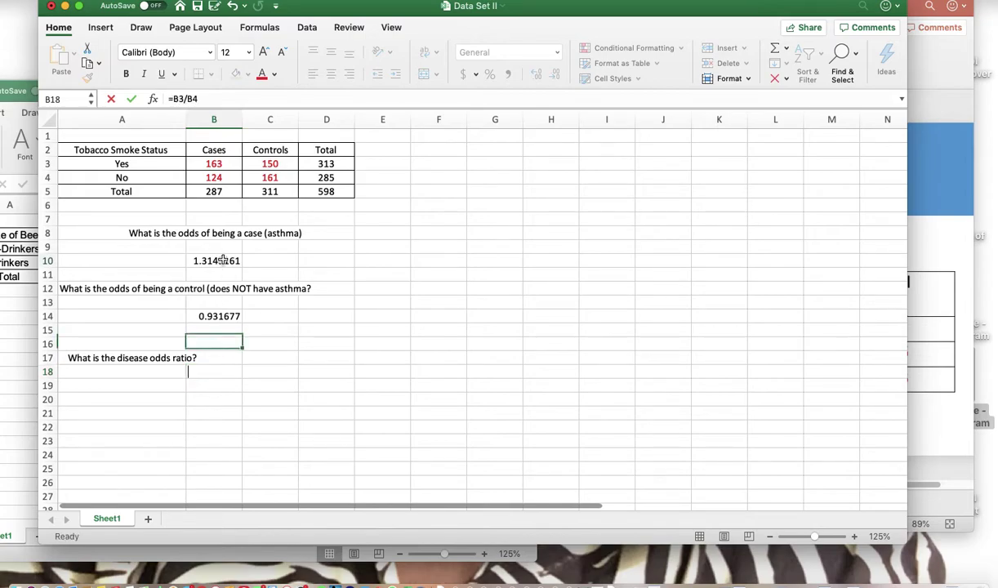
left_click(220, 319)
left_click(205, 371)
left_click(219, 260)
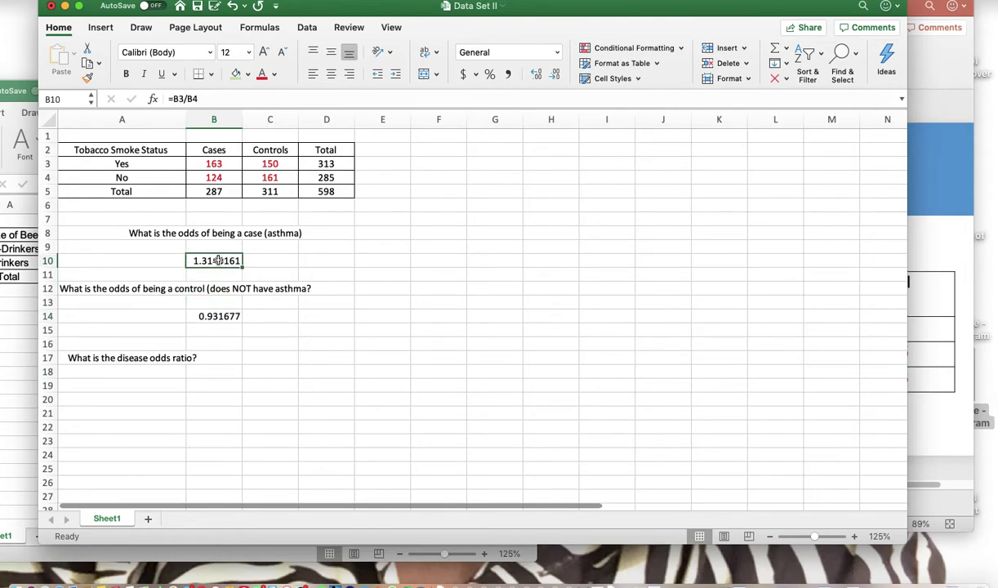
left_click(204, 371)
type("=B1")
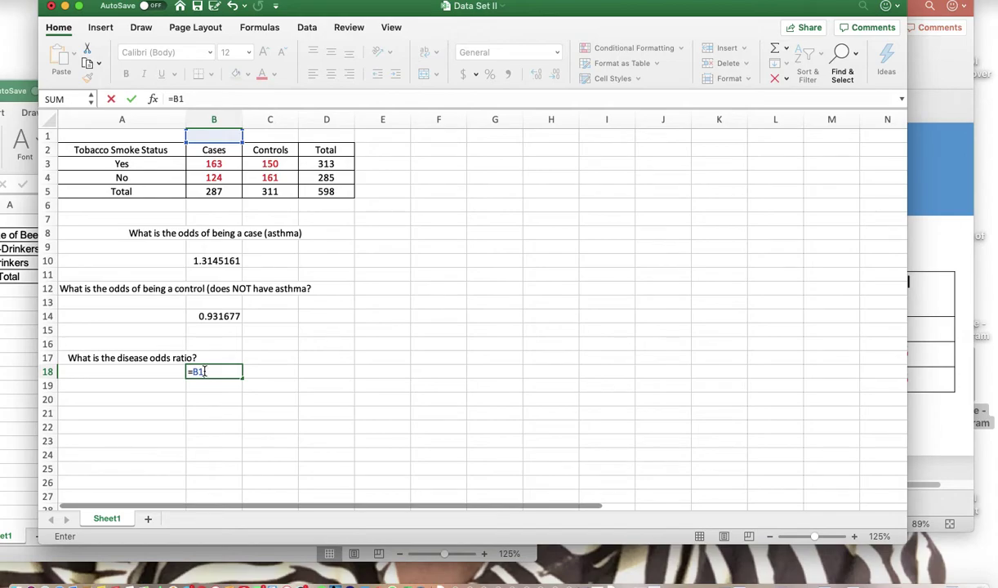
type("-0")
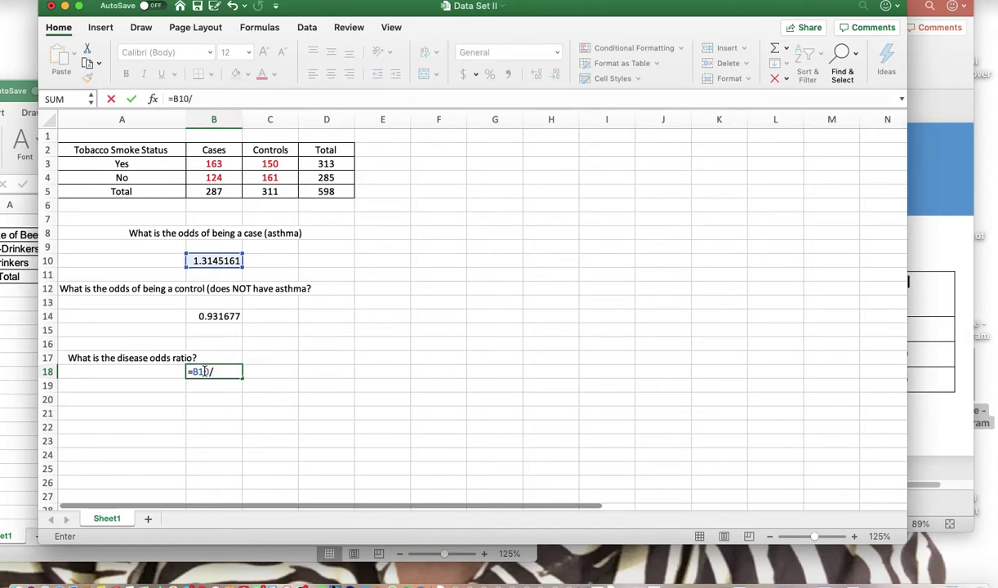
type("/B14")
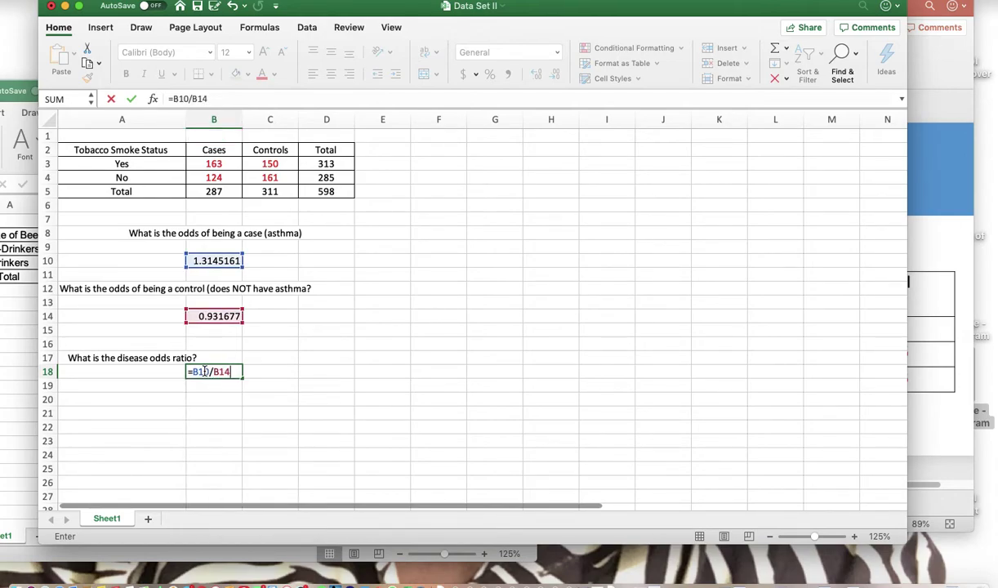
key("Return")
left_click(217, 399)
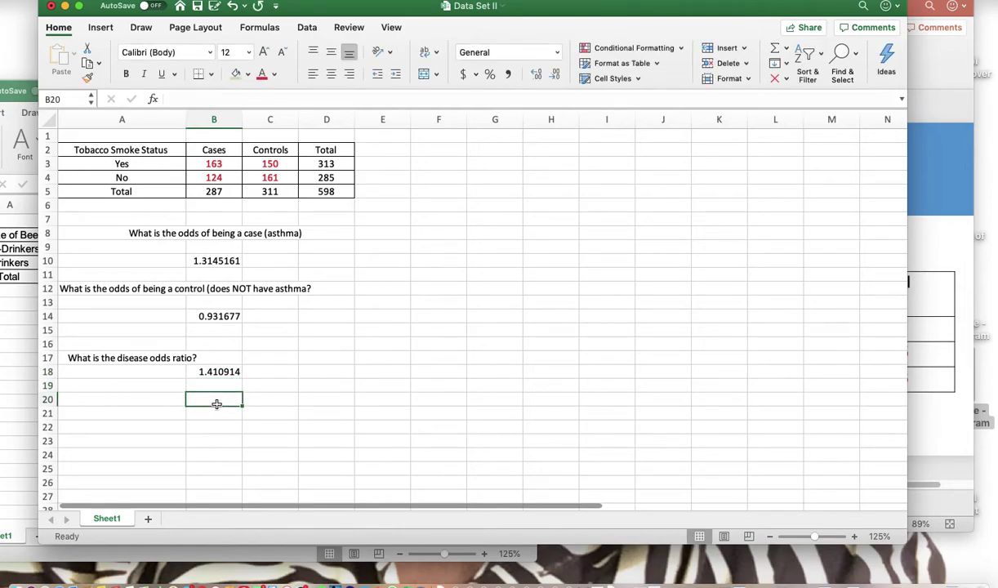
Step: Add the label 'Interpretation of odds ratio?' in A21
left_click(147, 400)
key("Down")
type("INTE")
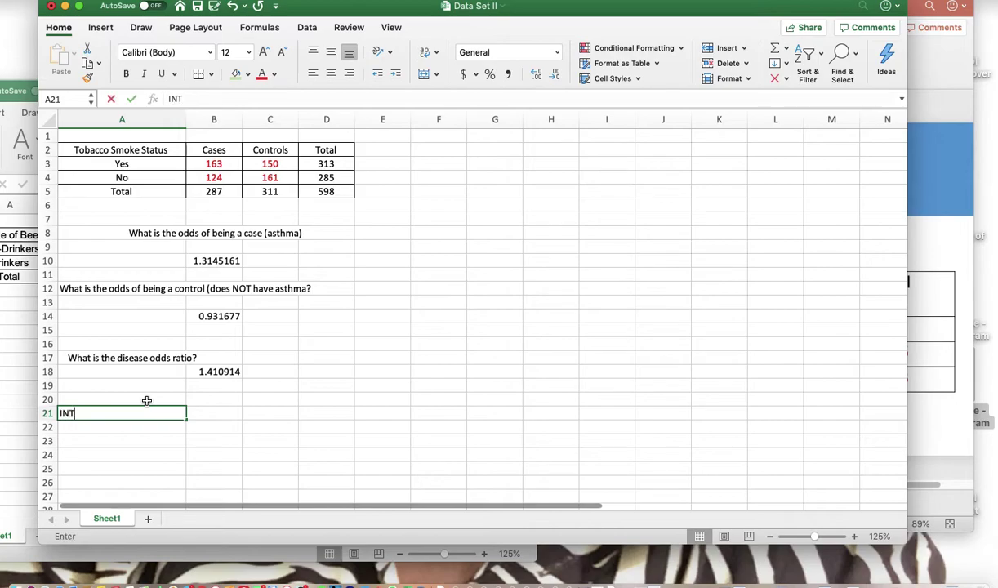
key("BackSpace")
key("BackSpace")
key("BackSpace")
key("BackSpace")
type("Intw")
key("BackSpace")
type("epr")
type("pretation of odds r")
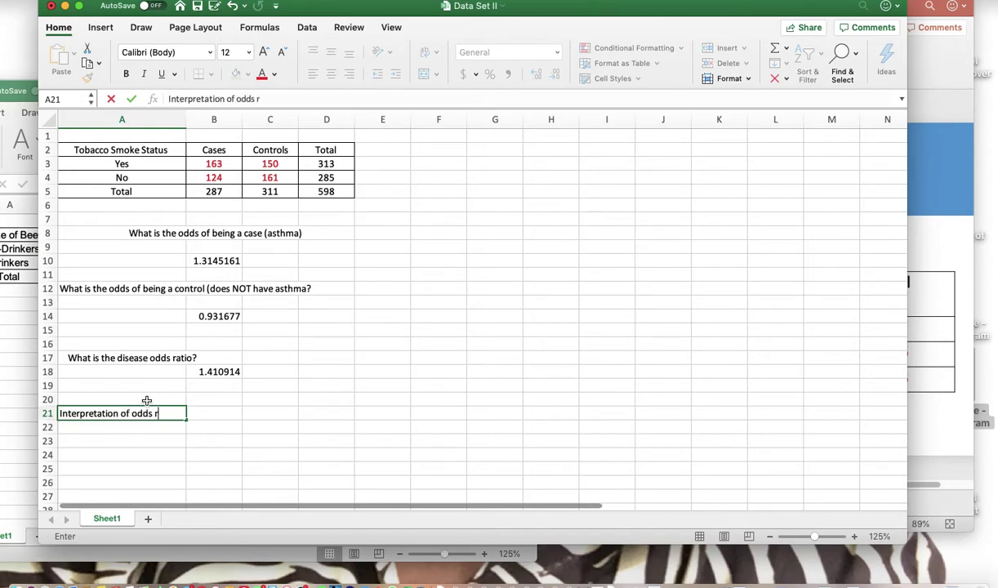
type("t")
key("BackSpace")
type("atio?")
key("Return")
Step: Write two sentences in A22 and A24 interpreting the odds ratio of 1.41 for cases versus controls
type("The od")
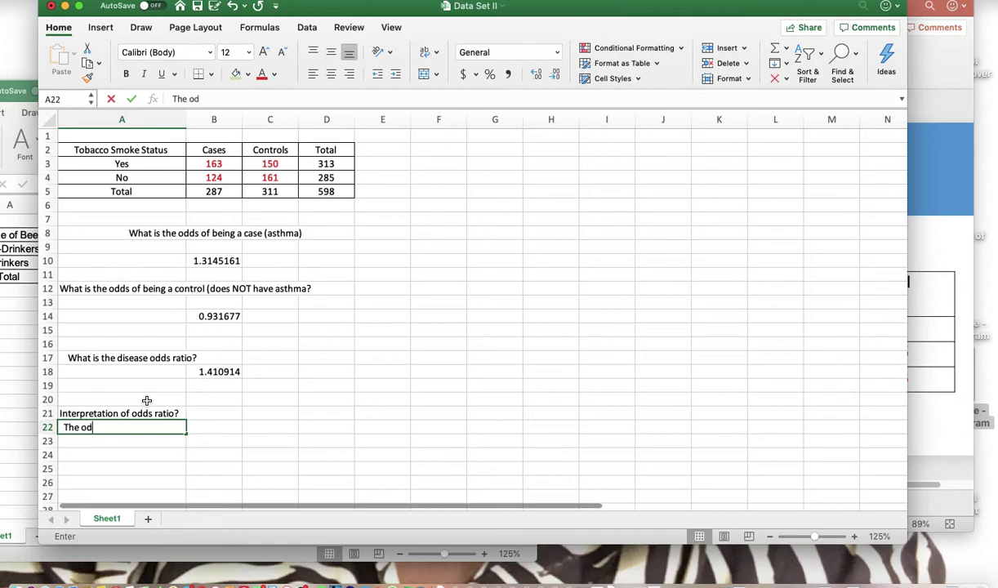
type("ds of develop")
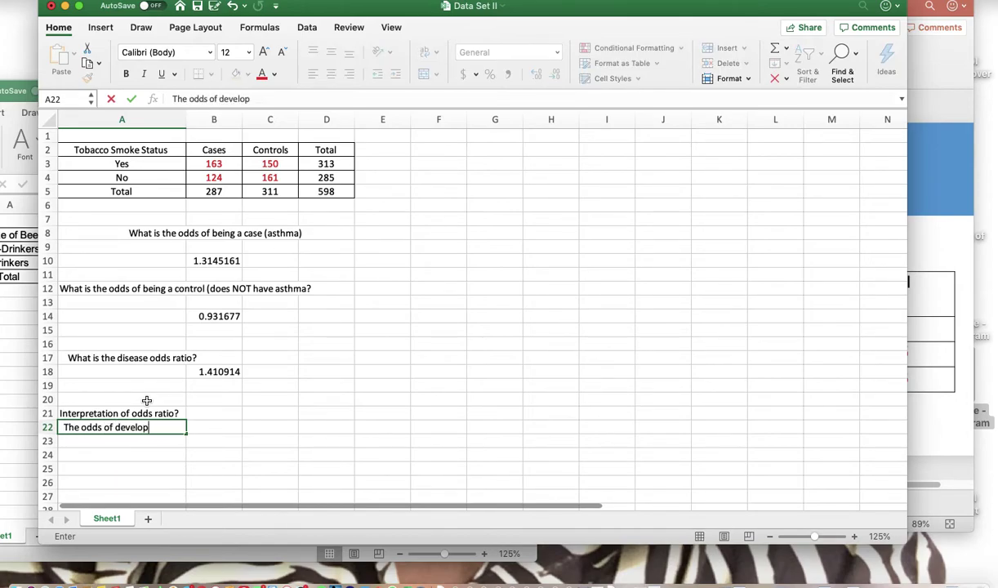
type("ing asthma among cases ")
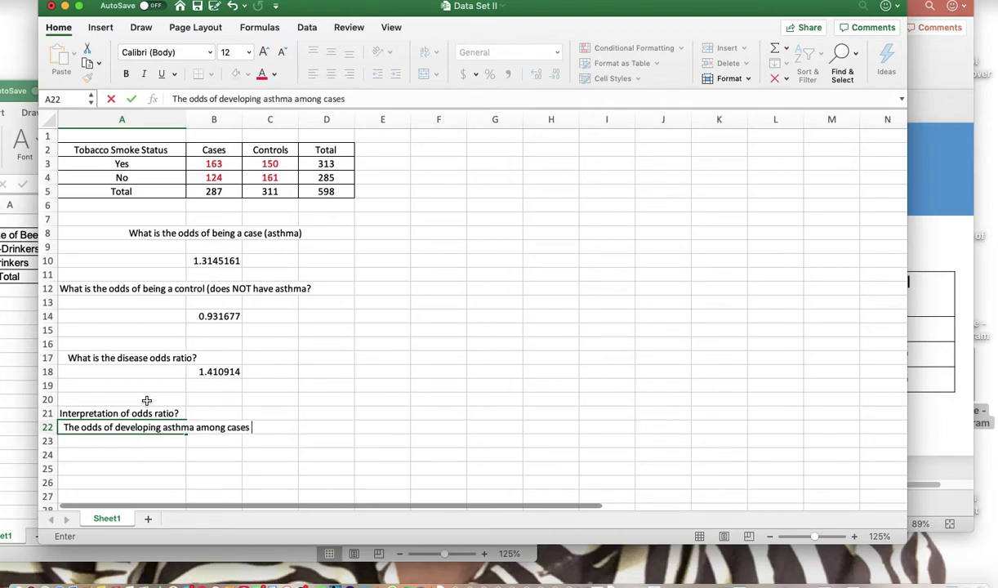
type("is 1.41 when compa")
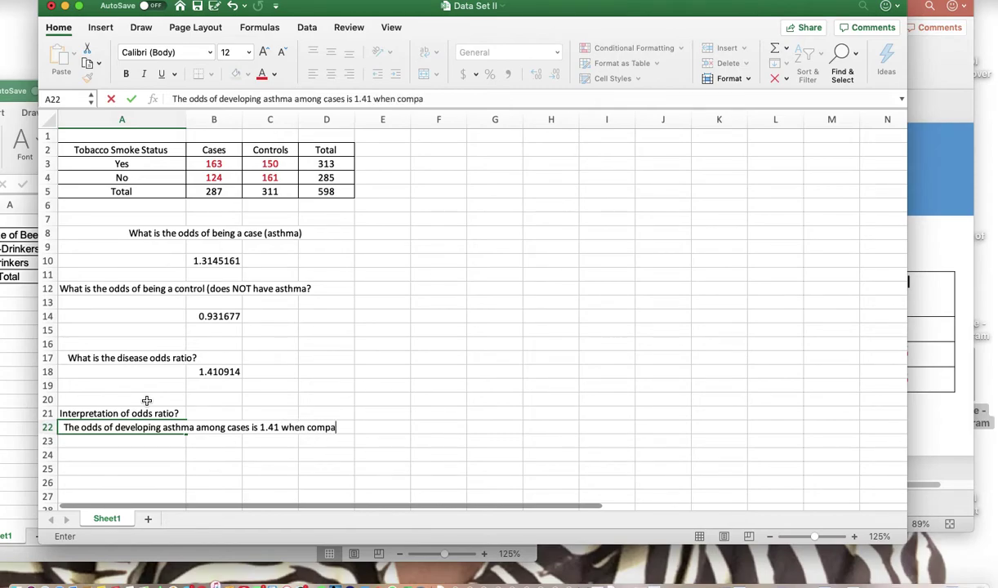
type("red to controls")
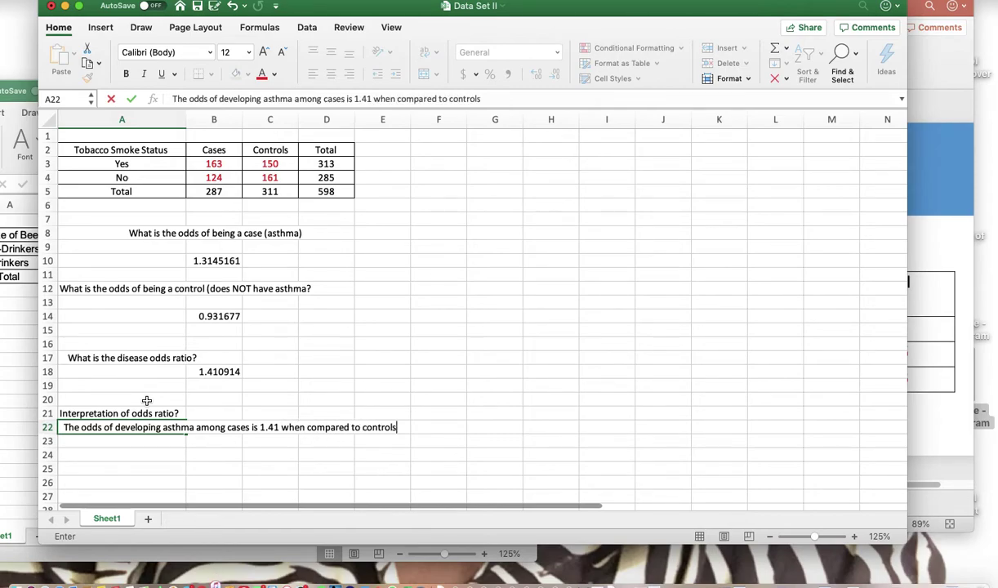
left_click(361, 369)
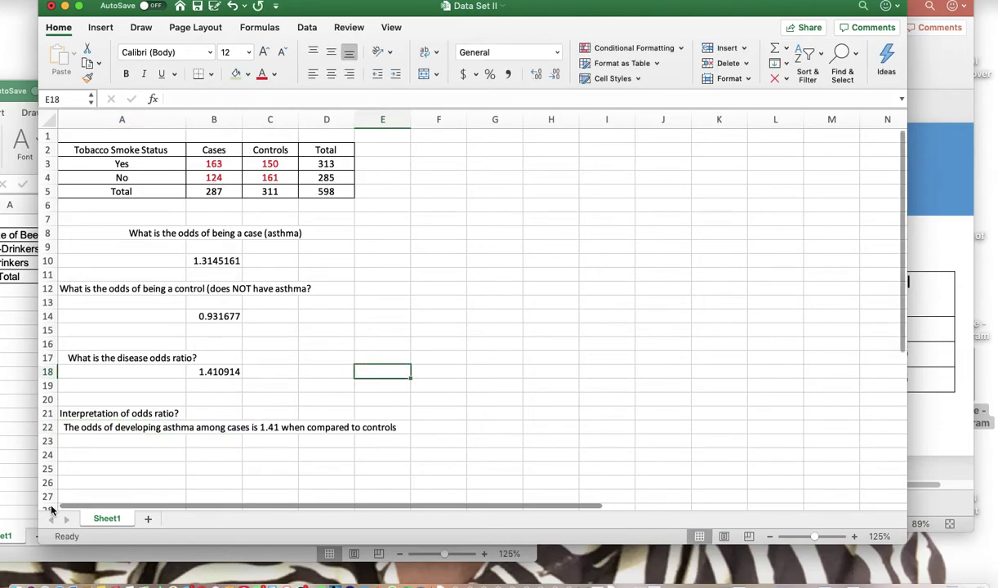
left_click(116, 457)
type("T")
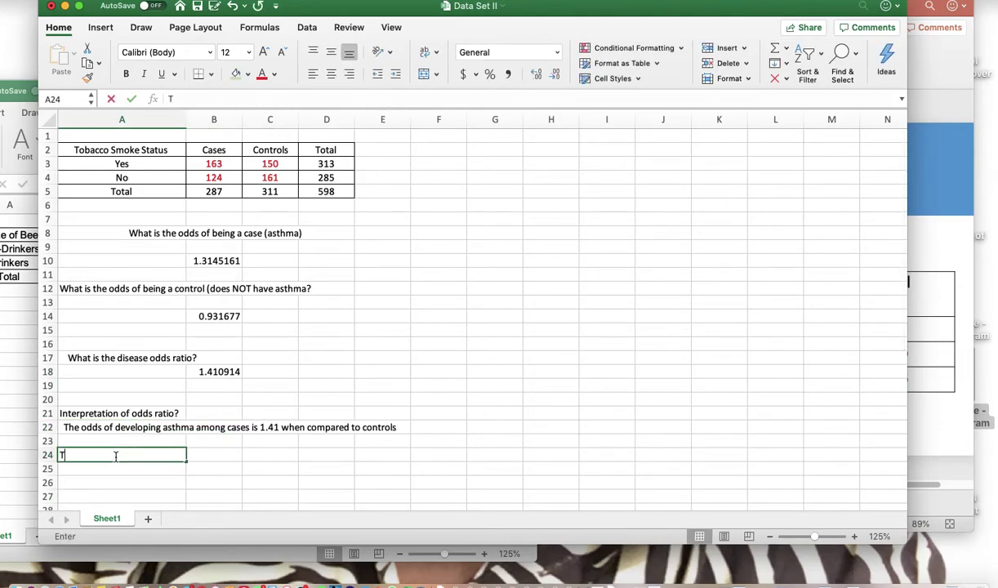
type("he likelihood of dev")
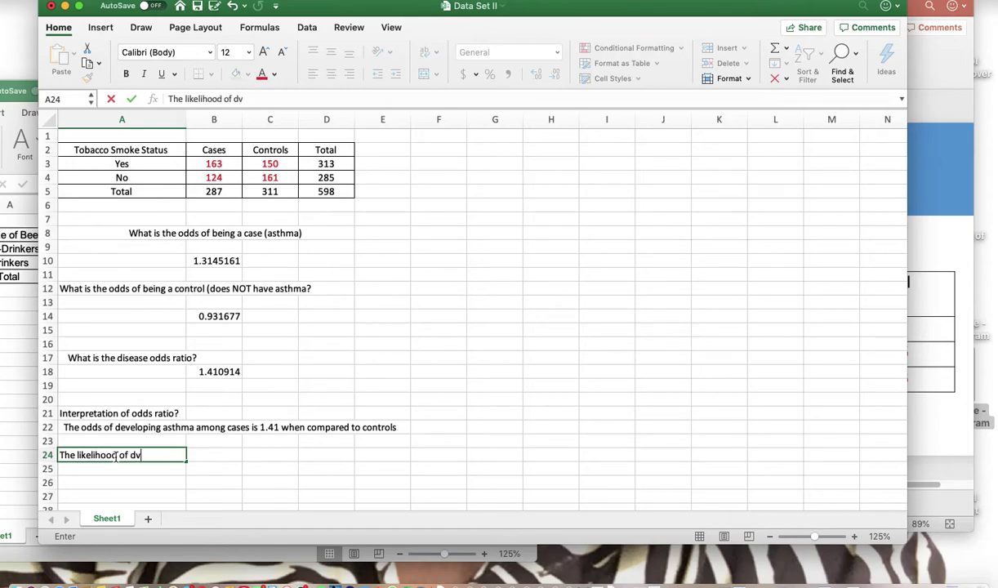
type("eloping ashtma")
key("BackSpace")
key("BackSpace")
key("BackSpace")
key("BackSpace")
key("BackSpace")
type("thma among cases is 1.4")
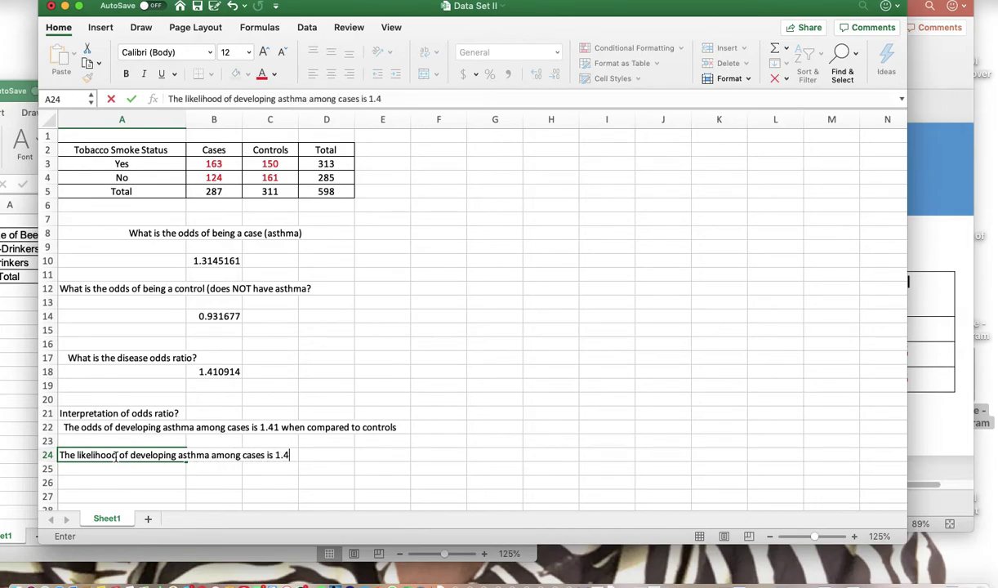
type("1 when compared to controls")
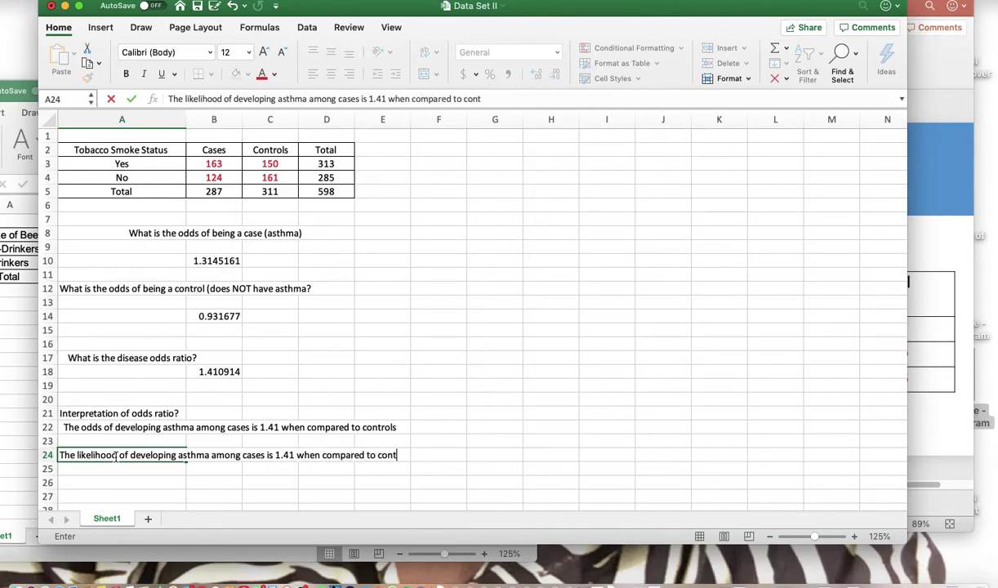
left_click(539, 289)
Step: Present the Data Set III slide full-screen in PowerPoint
left_click(933, 217)
left_click(296, 455)
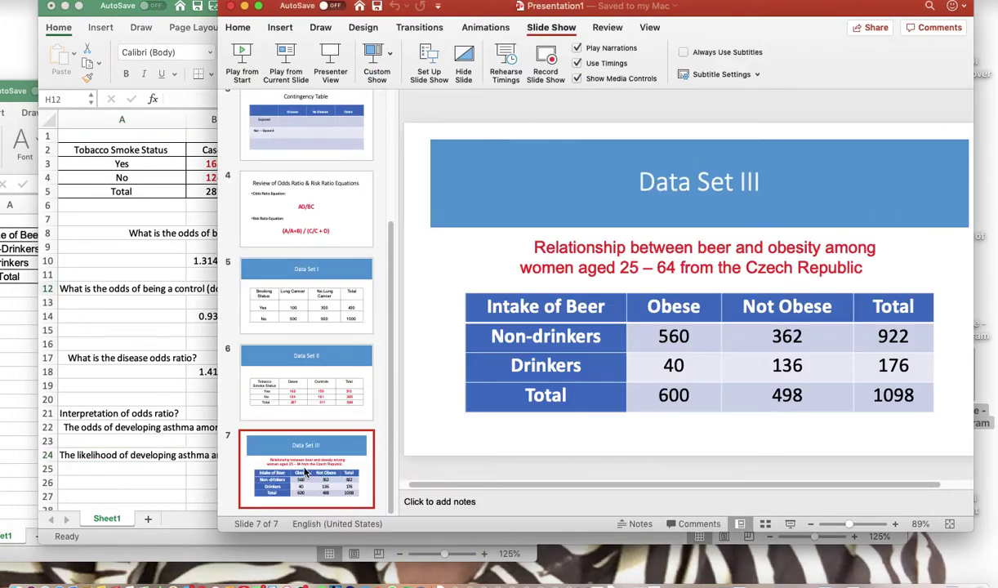
left_click(805, 526)
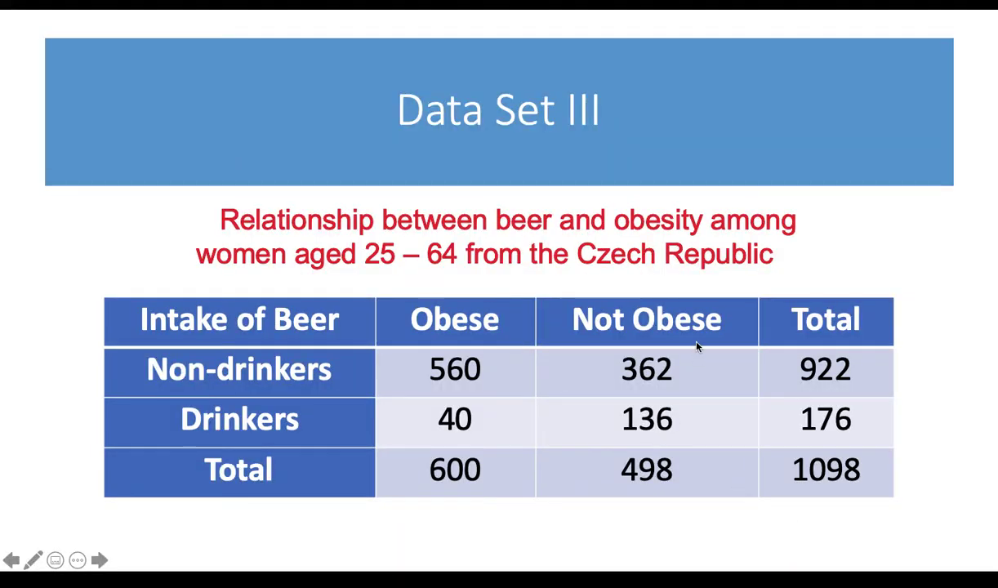
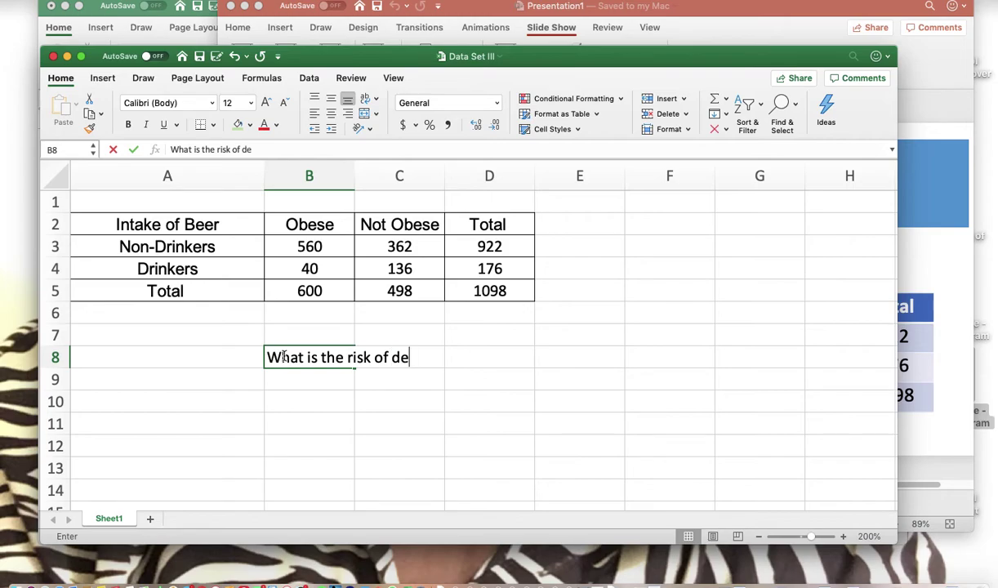
Step: Switch to the Data Set III workbook and begin typing the risk question in B8
type("oping ")
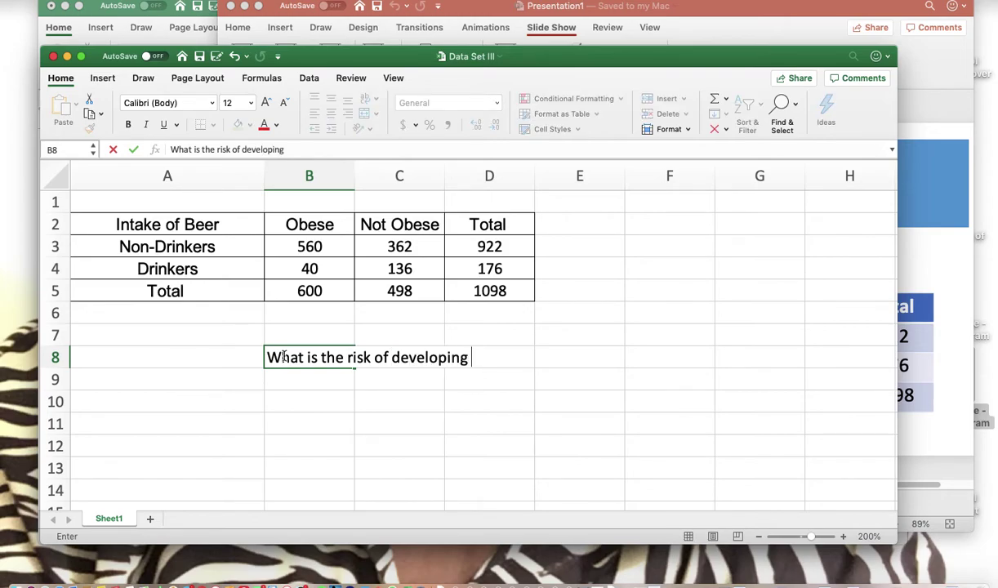
type("obe")
Step: Complete B8 as 'What is the risk of becoming obese among non-drinkers?', fixing typos
key("BackSpace")
key("BackSpace")
key("BackSpace")
key("BackSpace")
key("BackSpace")
key("BackSpace")
key("BackSpace")
key("BackSpace")
key("BackSpace")
key("BackSpace")
key("BackSpace")
key("BackSpace")
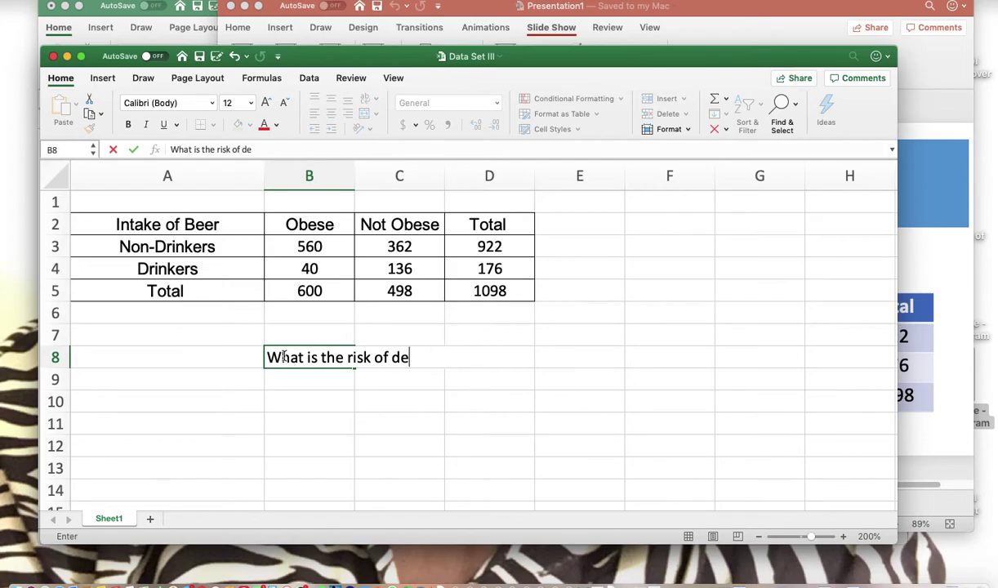
type("the")
key("BackSpace")
key("BackSpace")
key("BackSpace")
type("becoming")
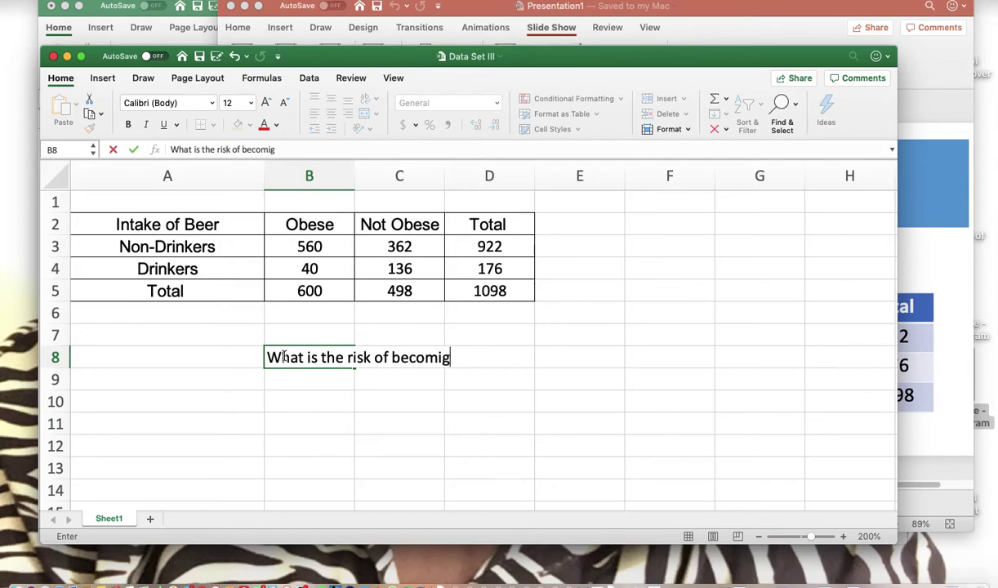
key("BackSpace")
key("BackSpace")
type("ng obe")
type("se when")
key("BackSpace")
key("BackSpace")
key("BackSpace")
key("BackSpace")
type("among")
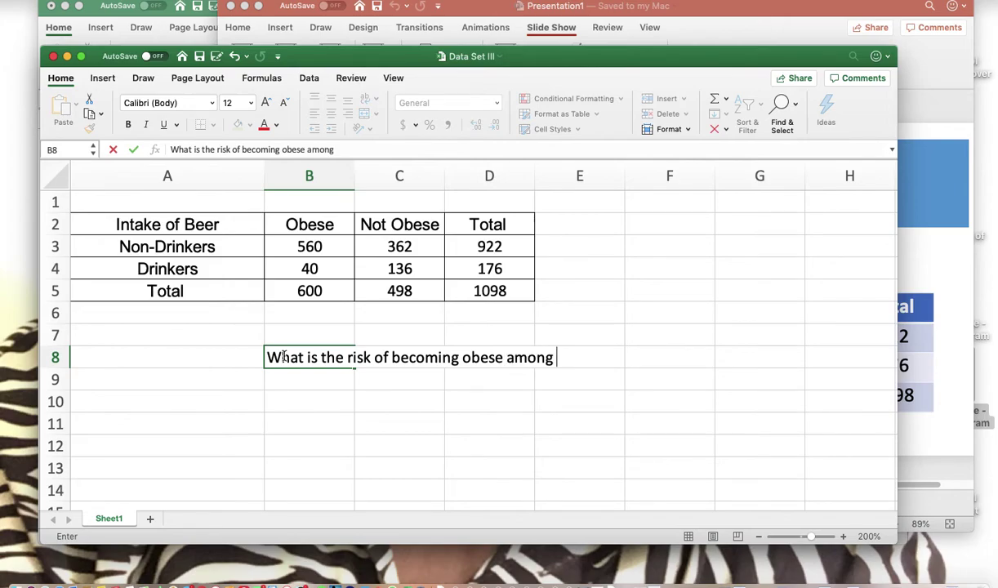
type(" non-drinkers?")
left_click(383, 402)
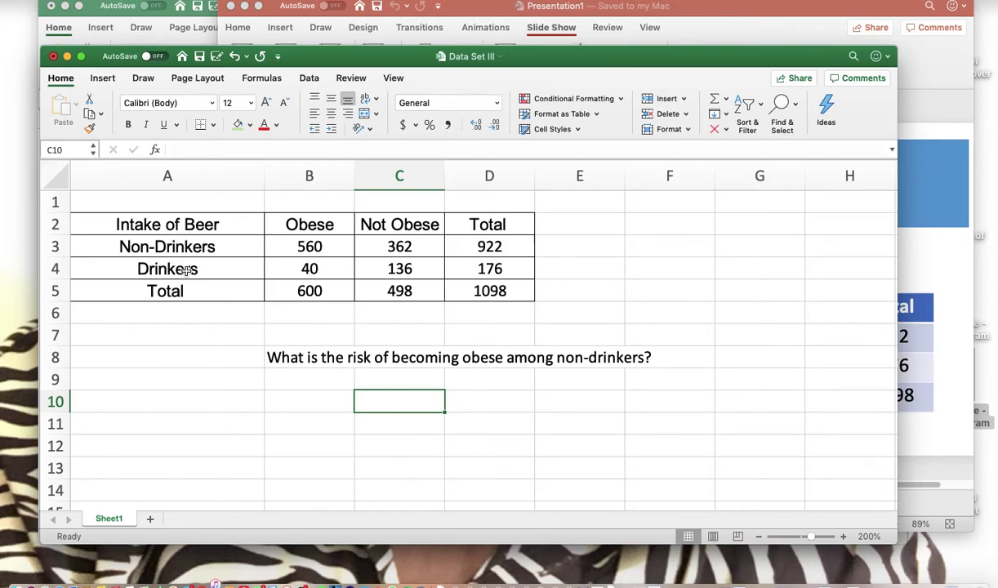
Step: Relabel A3 as 'Drinkers' and A4 as 'Non- Drinkers'
left_click(184, 269)
left_click(170, 246)
left_click(187, 269)
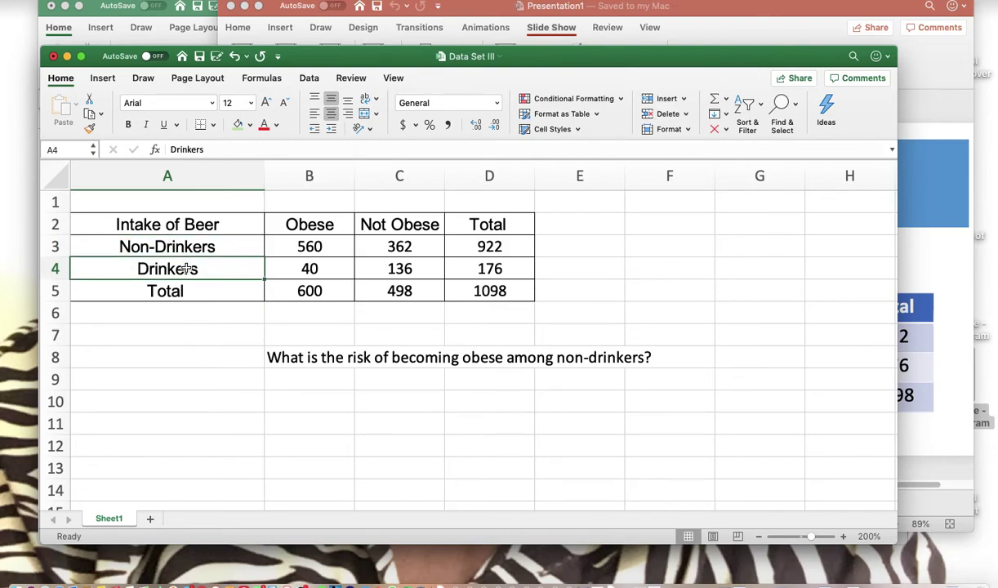
left_click(174, 239)
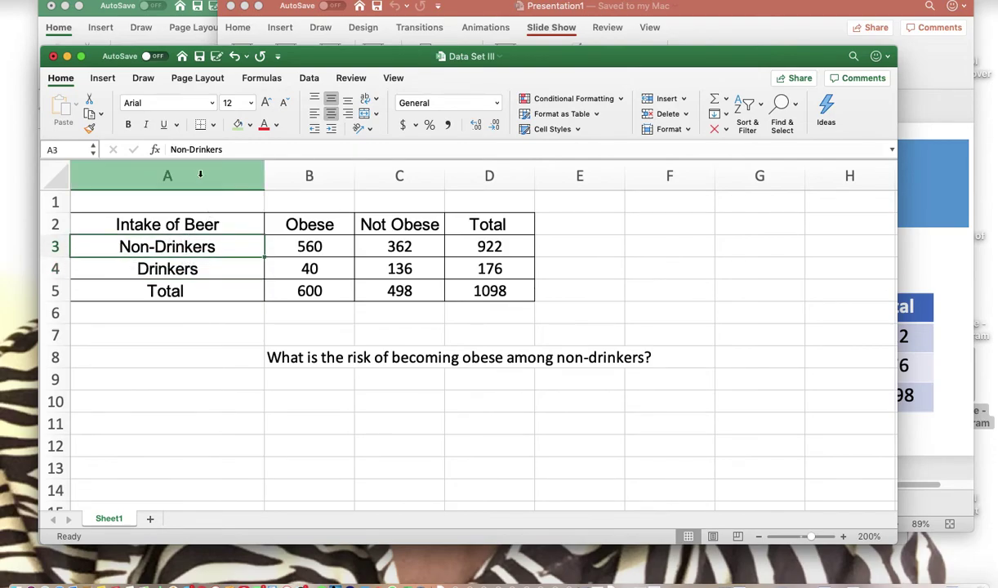
left_click_drag(190, 148, 169, 149)
key("BackSpace")
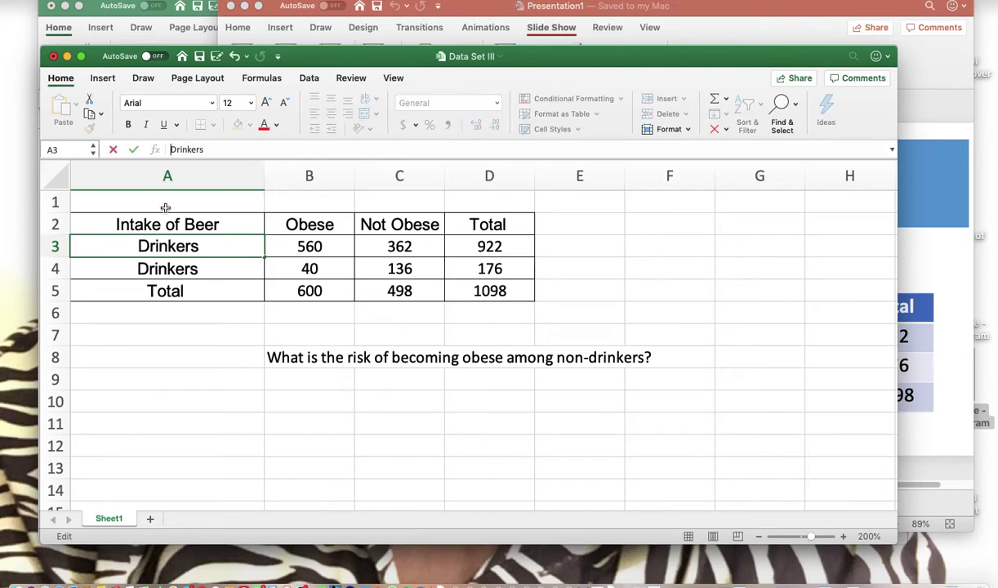
left_click(176, 275)
left_click(170, 149)
type("Non")
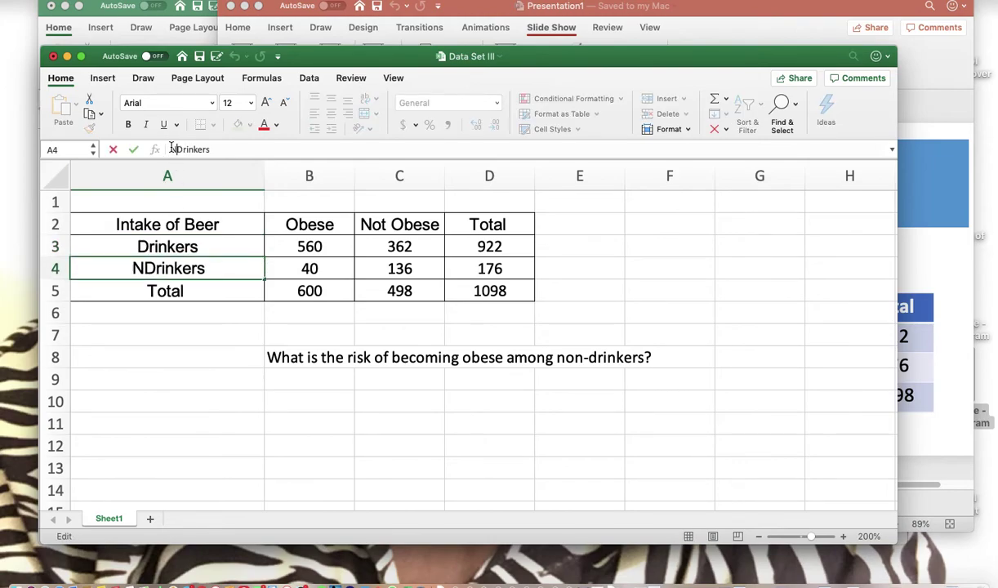
type("-")
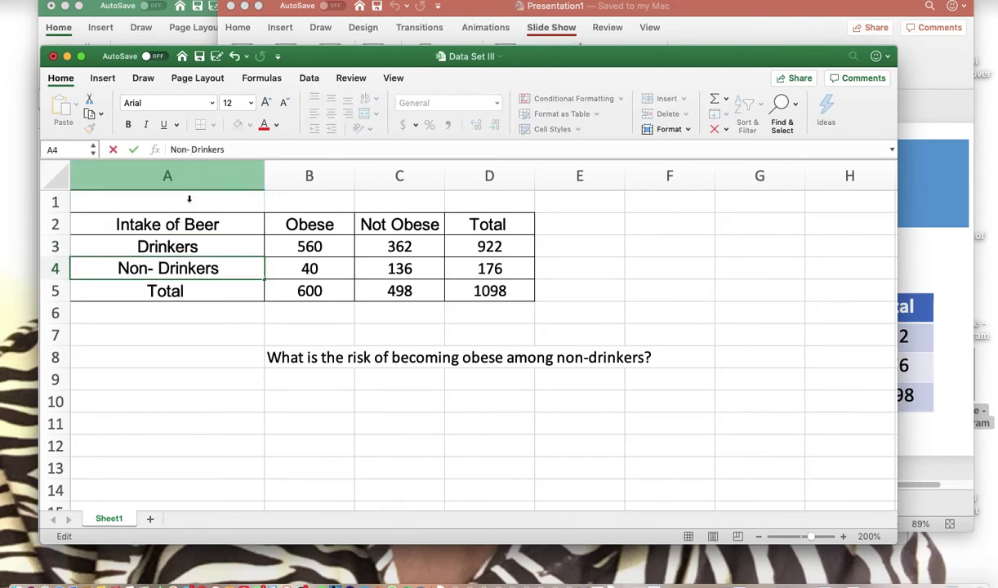
left_click(259, 295)
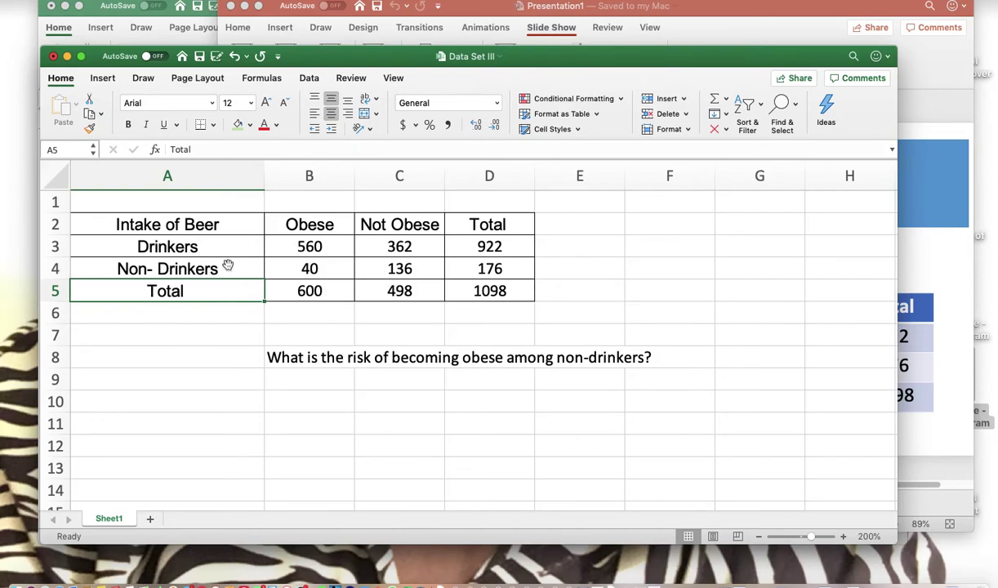
Step: Color the Drinkers row values 560, 362 and 922 red
left_click(307, 246)
left_click(275, 125)
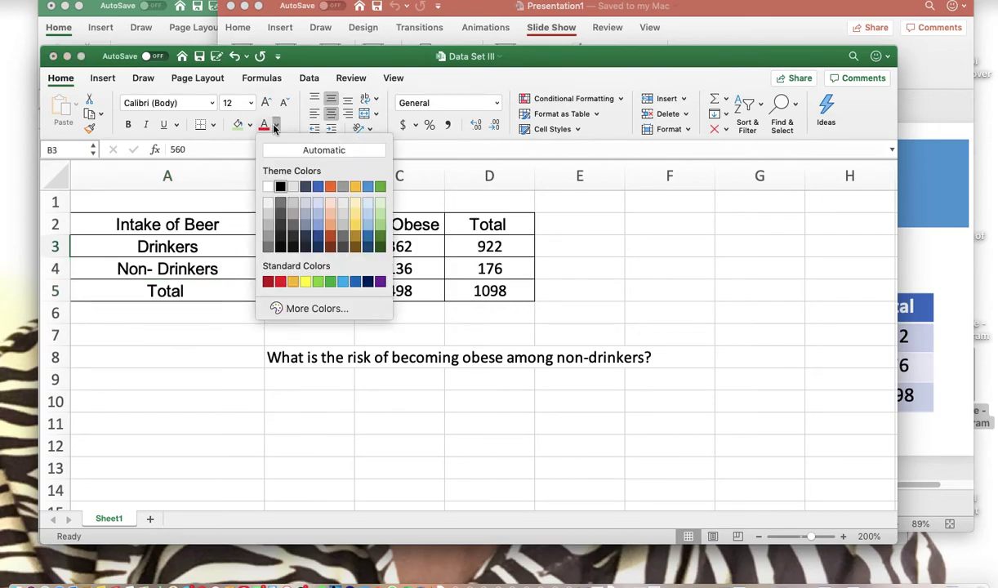
left_click(281, 283)
left_click(397, 249)
left_click(276, 124)
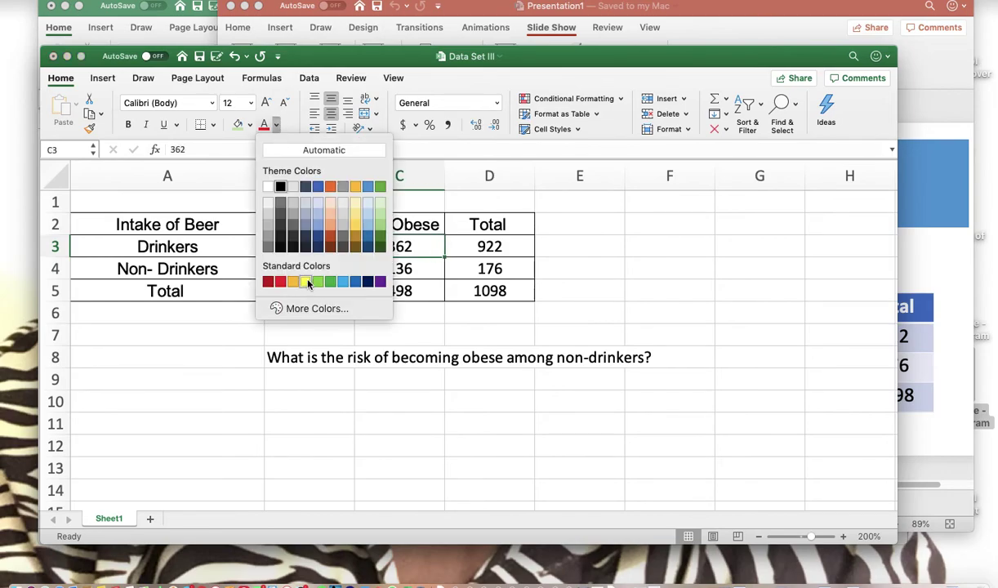
left_click(281, 282)
left_click(478, 240)
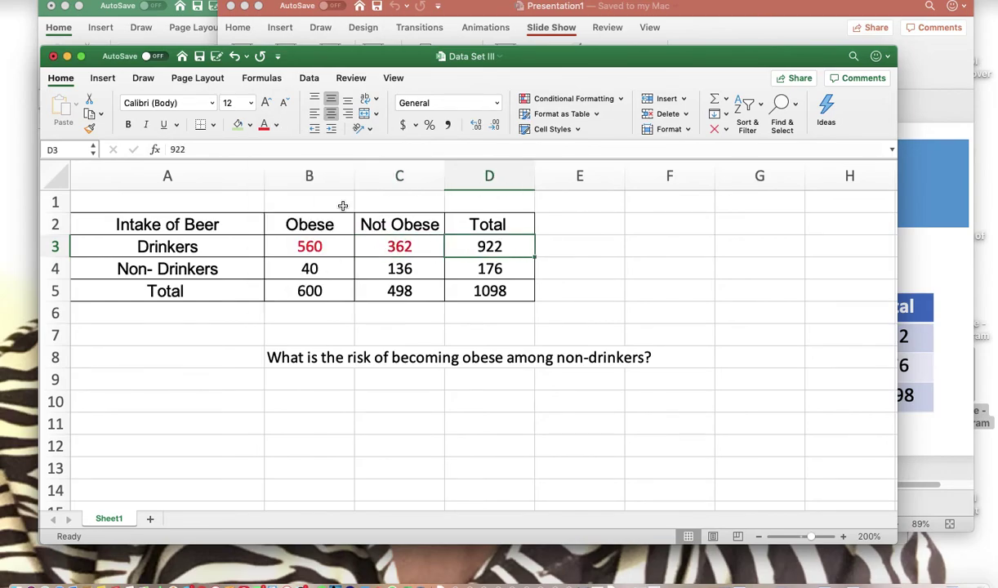
left_click(277, 125)
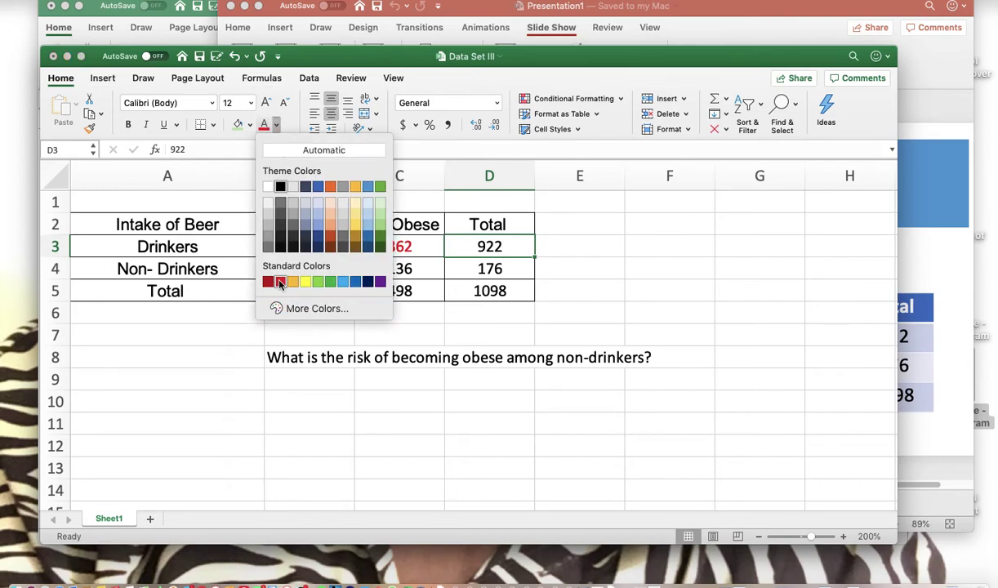
left_click(280, 282)
left_click(322, 246)
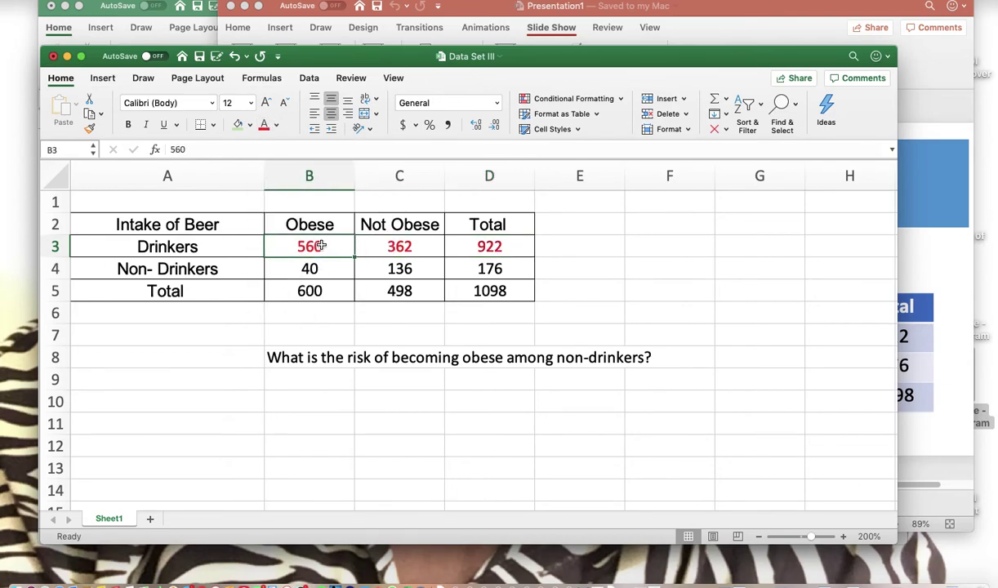
left_click(325, 393)
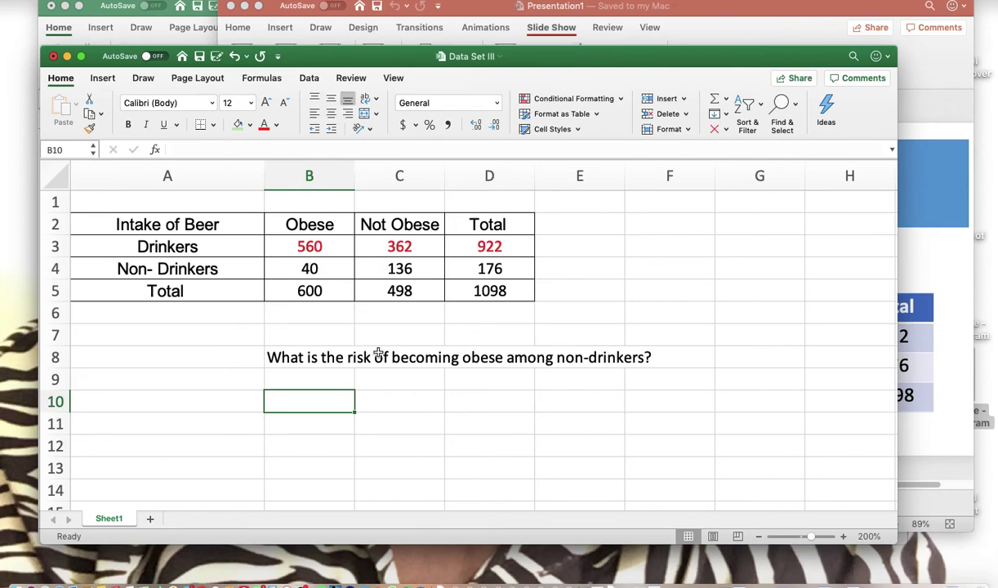
Step: Enter =B3/D3 in B10 (0.60737527) and start the non-drinkers risk question in B12
type("=B")
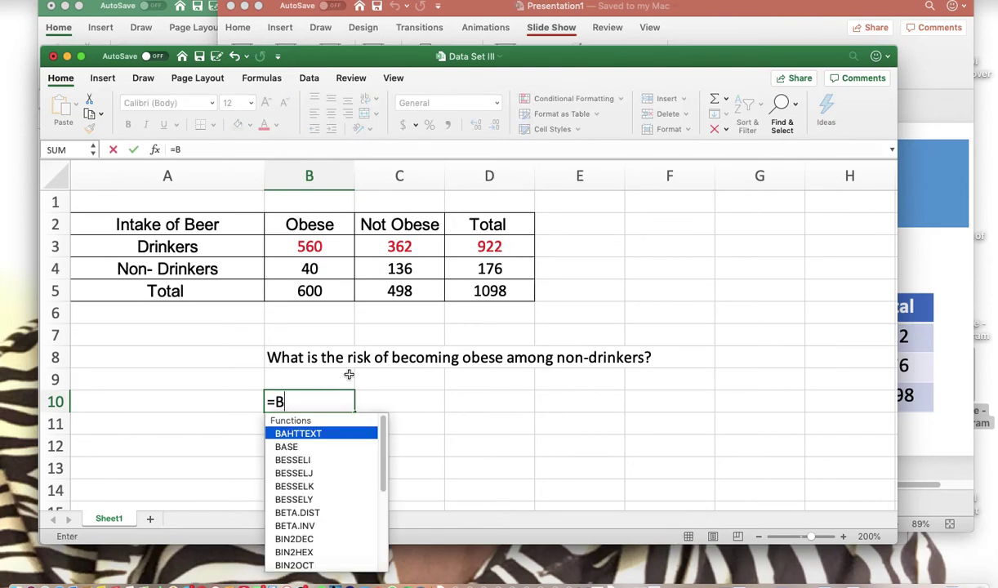
type("3/D3")
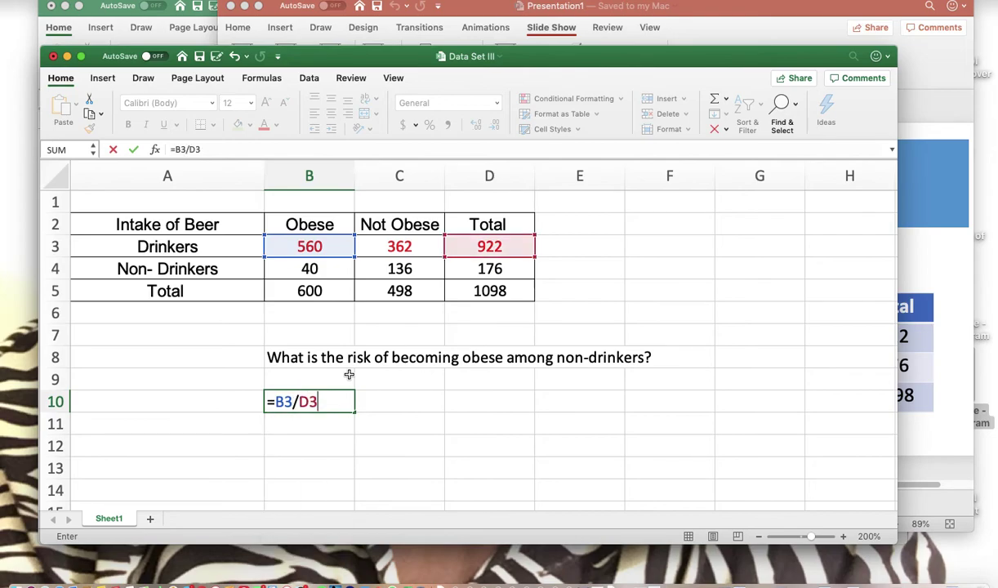
key("Return")
type("]")
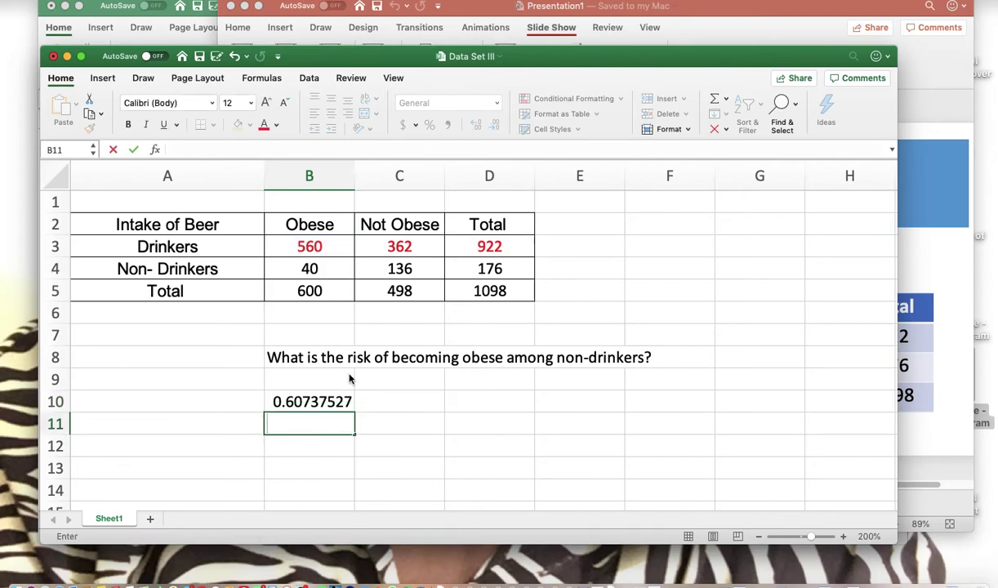
key("Return")
type("What is the risk of becoming obese among")
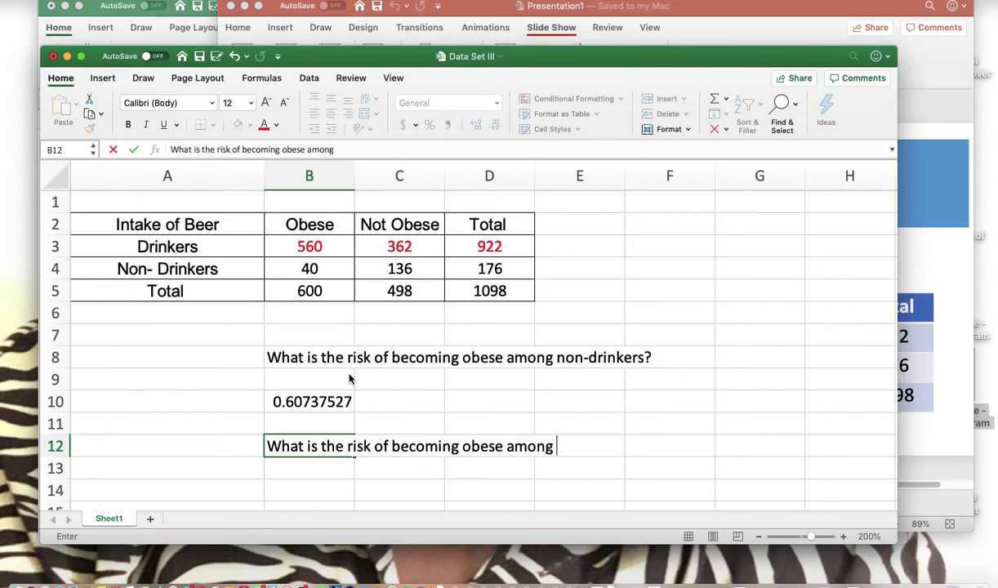
type(" non-drink")
type("ers")
Step: Finish the B12 question so it ends 'among non-drinkers?'
key("BackSpace")
type("rs?")
left_click(498, 378)
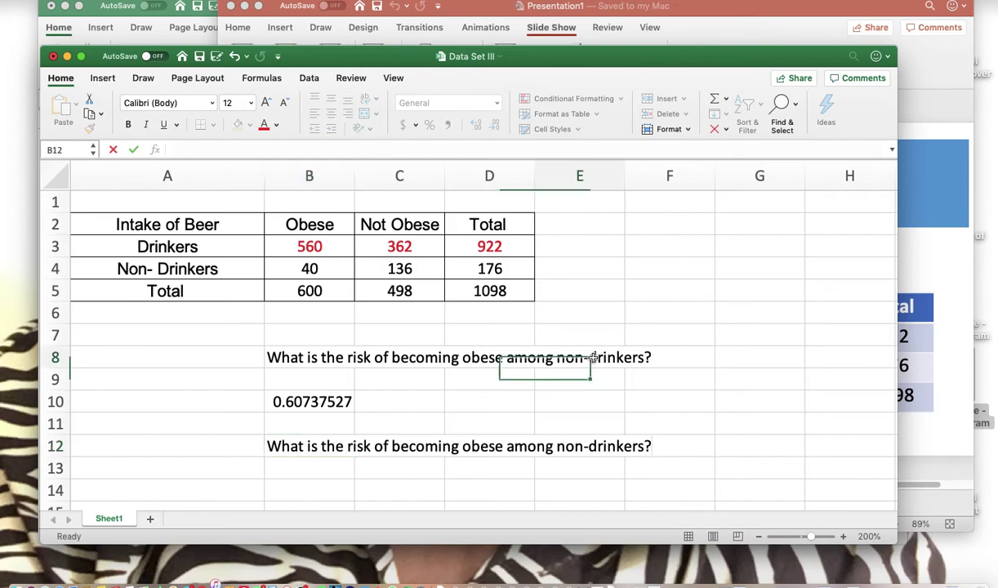
Step: Remove 'non-' from the B8 question so it asks about drinkers
left_click(330, 357)
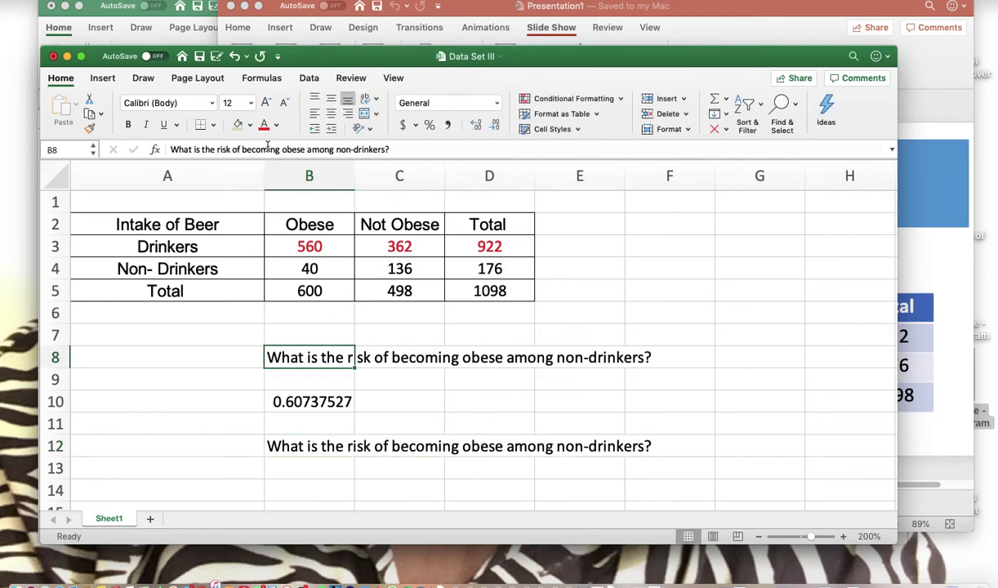
left_click(357, 149)
key("BackSpace")
key("BackSpace")
key("BackSpace")
key("BackSpace")
left_click(369, 367)
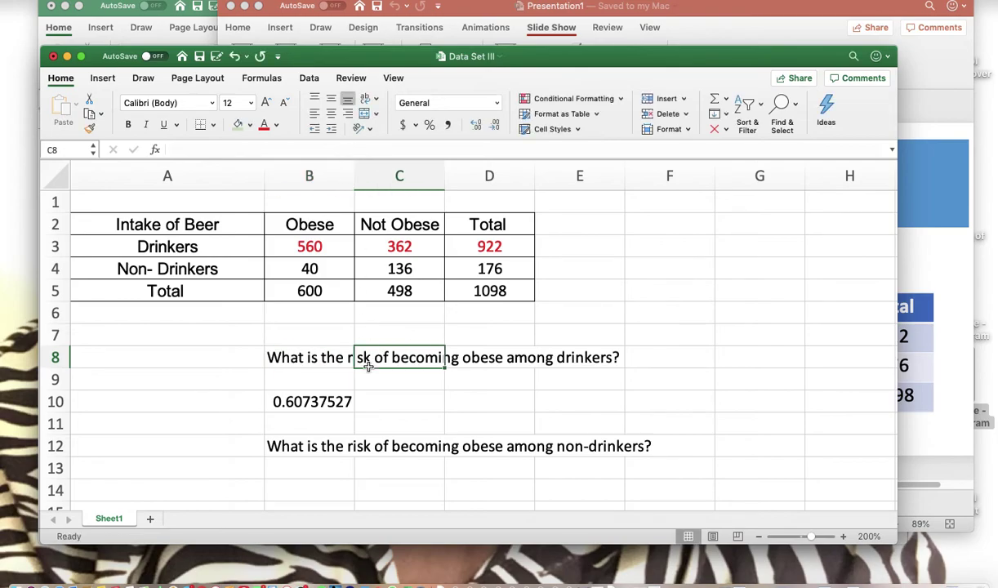
Step: Color the Non- Drinkers row values 40, 136 and 176 red
left_click(308, 400)
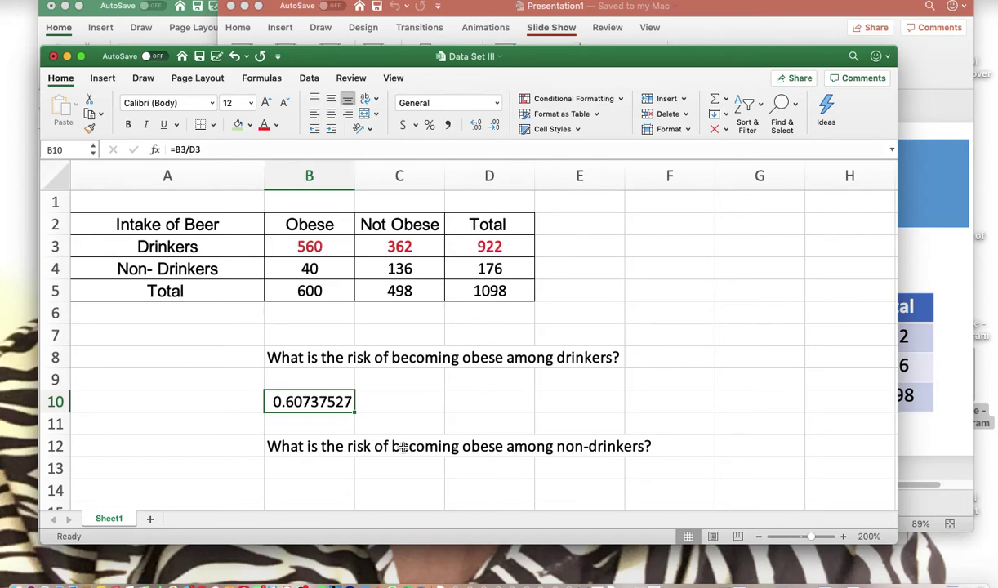
scroll(302, 446, "down", 2)
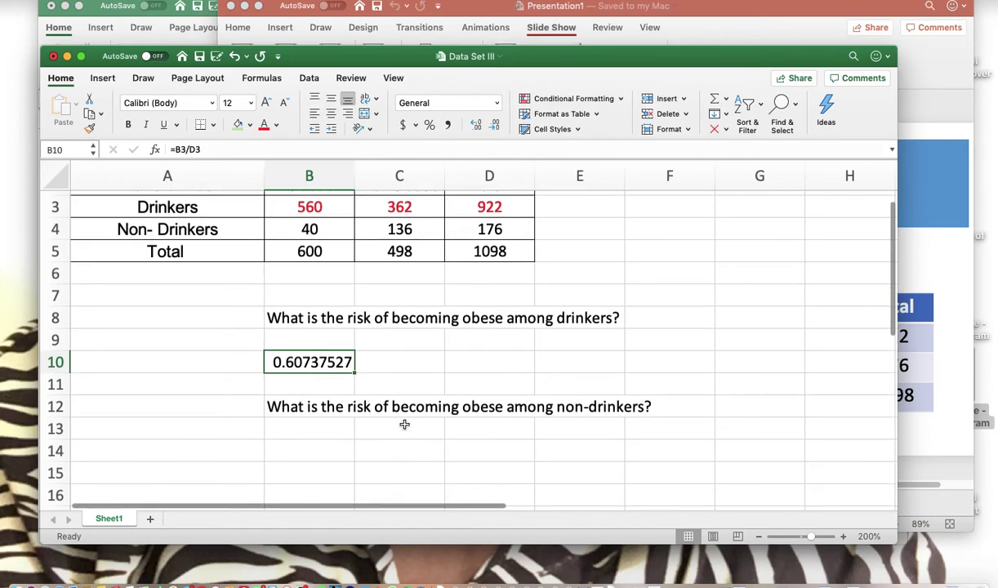
scroll(404, 425, "up", 2)
scroll(404, 424, "down", 1)
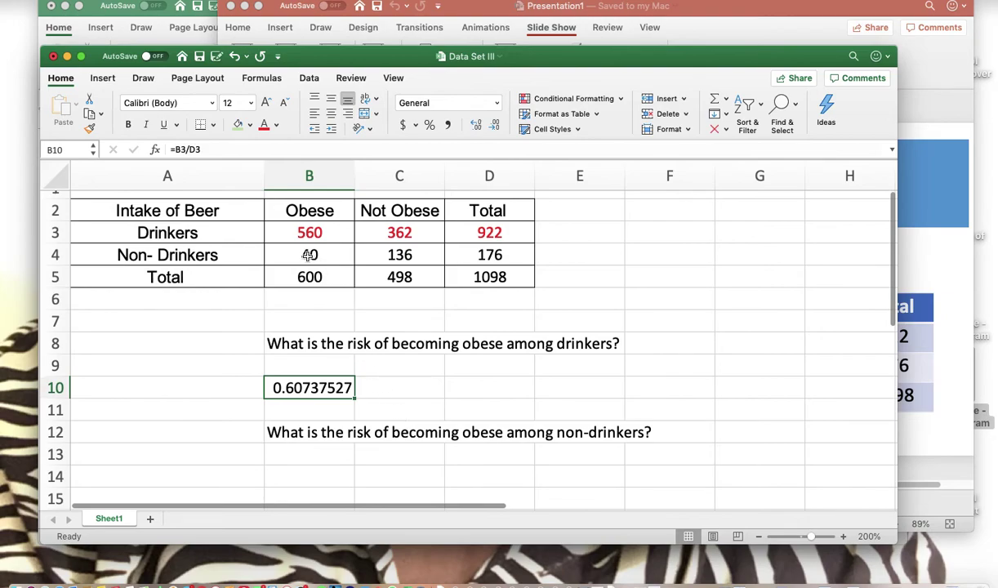
left_click(310, 255)
left_click_drag(310, 254, 490, 255)
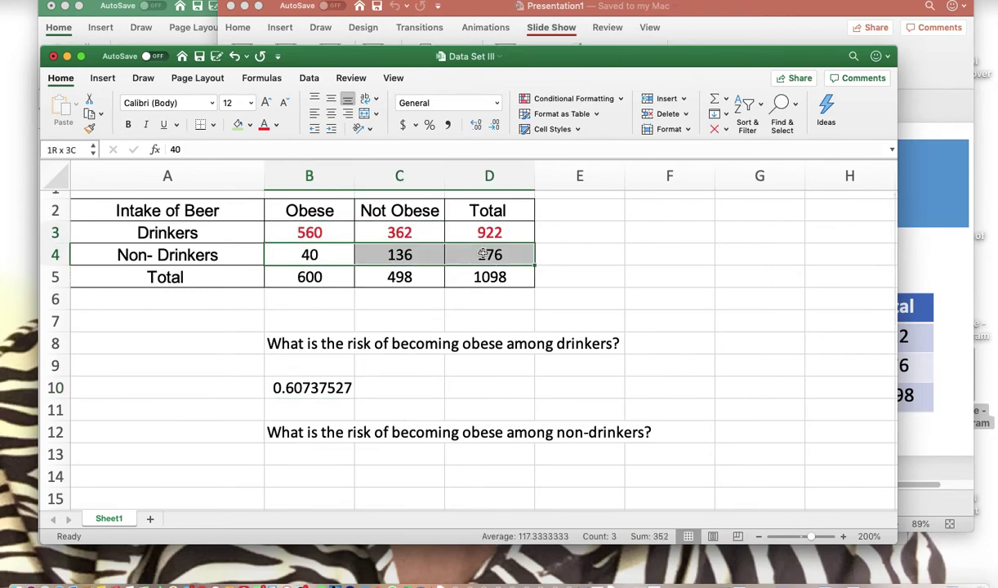
left_click(277, 126)
left_click(281, 282)
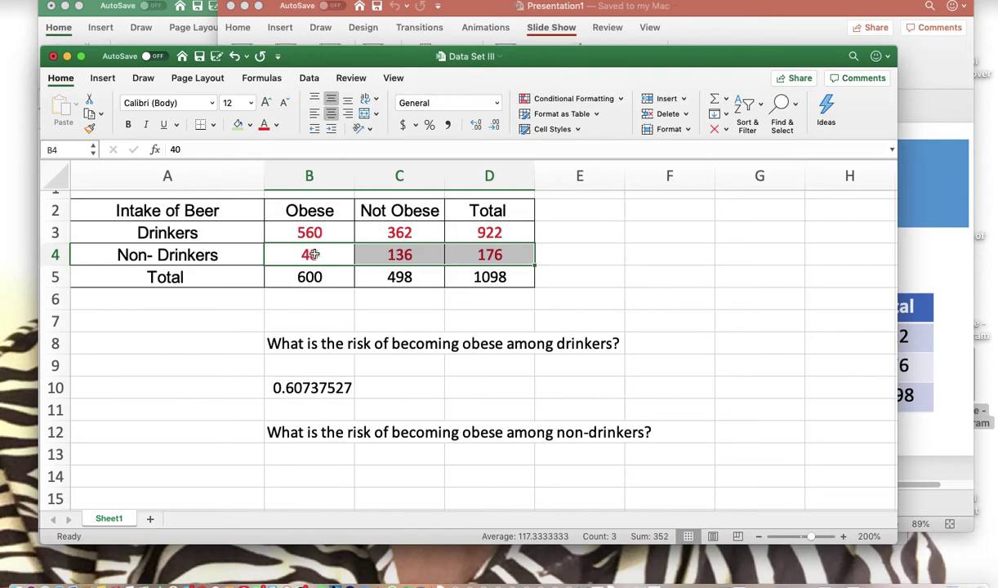
Step: Enter =B4/D4 in B13 to get the non-drinkers' risk, 0.22727273
left_click(313, 254)
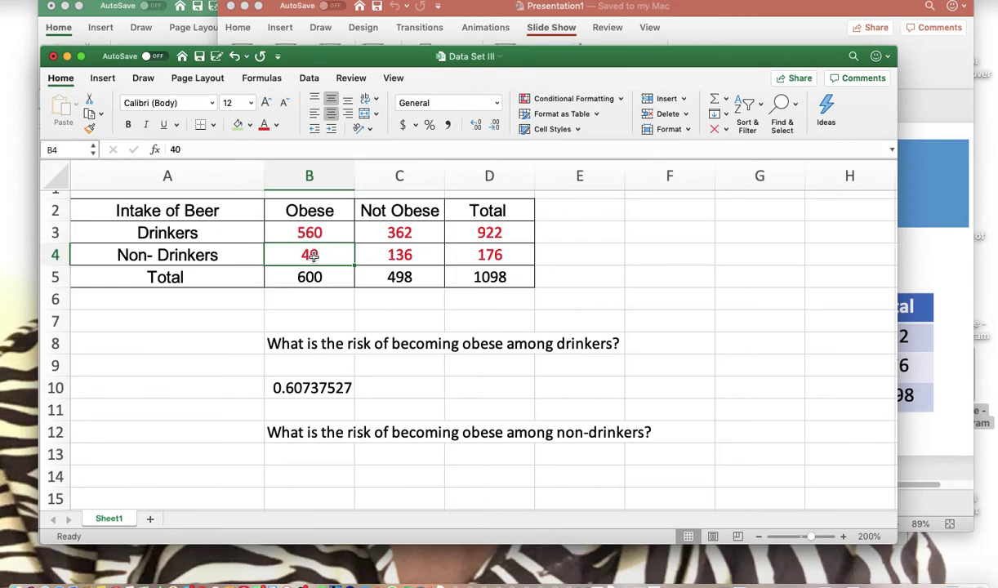
left_click(315, 456)
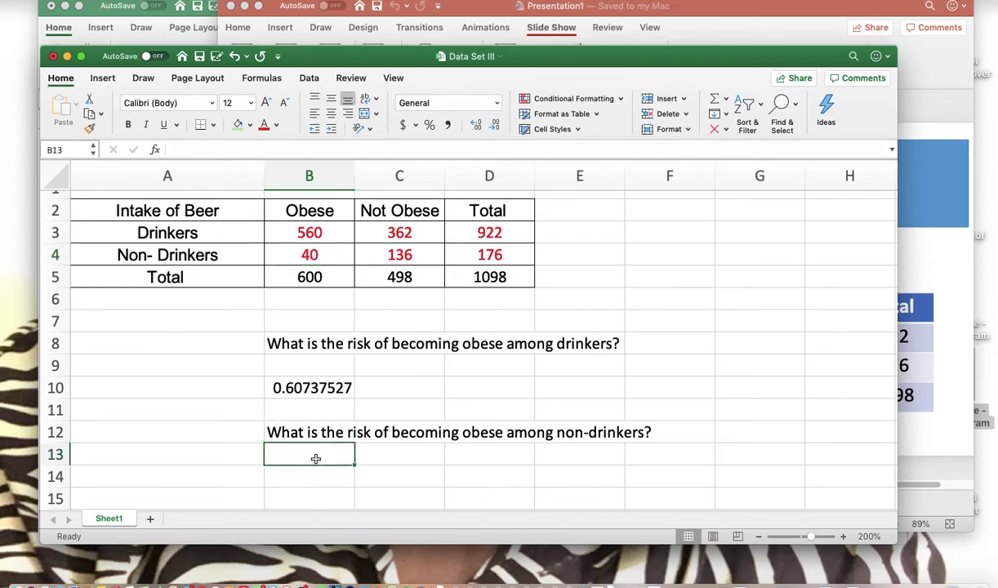
type("=B")
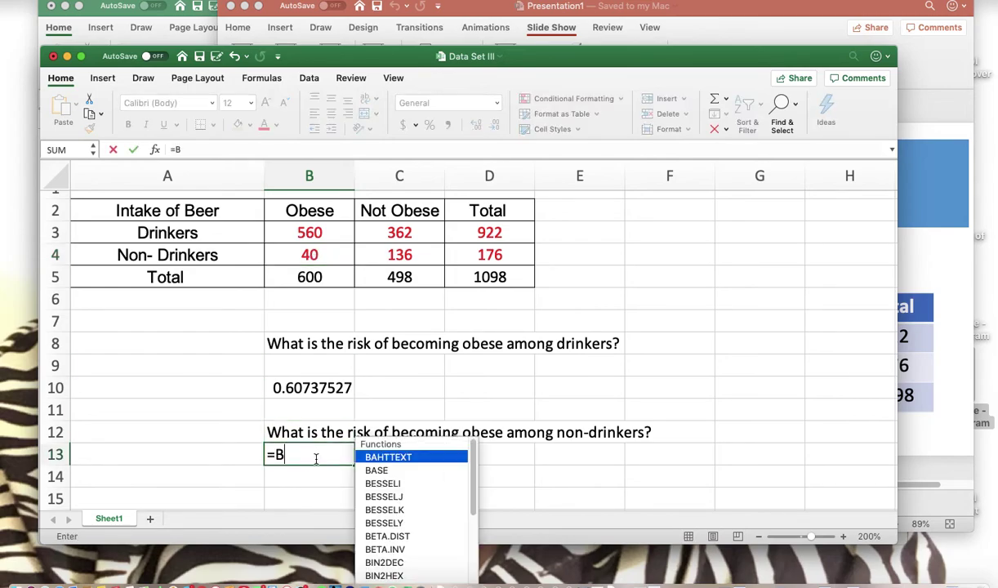
type("4D4")
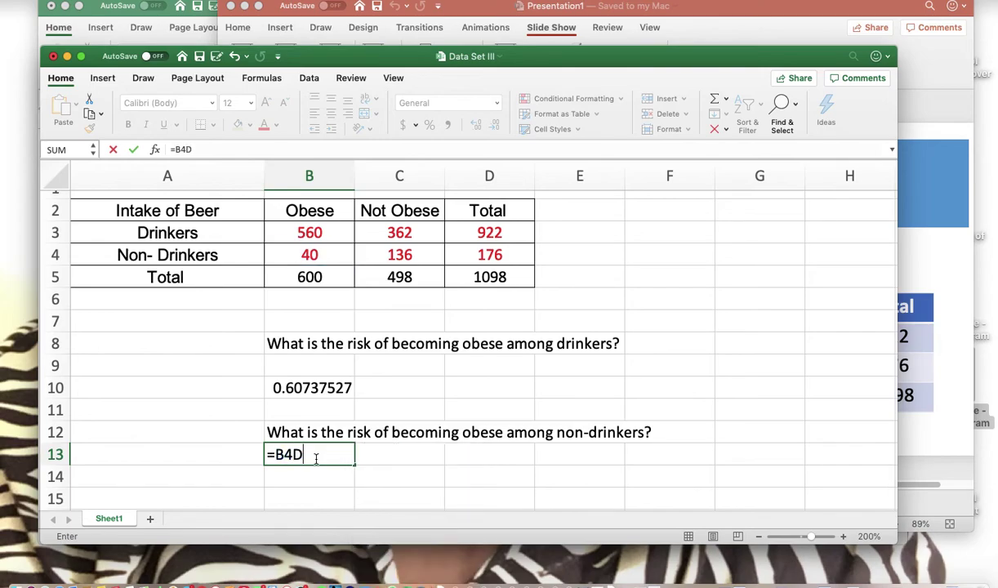
key("BackSpace")
type("/D4")
key("Return")
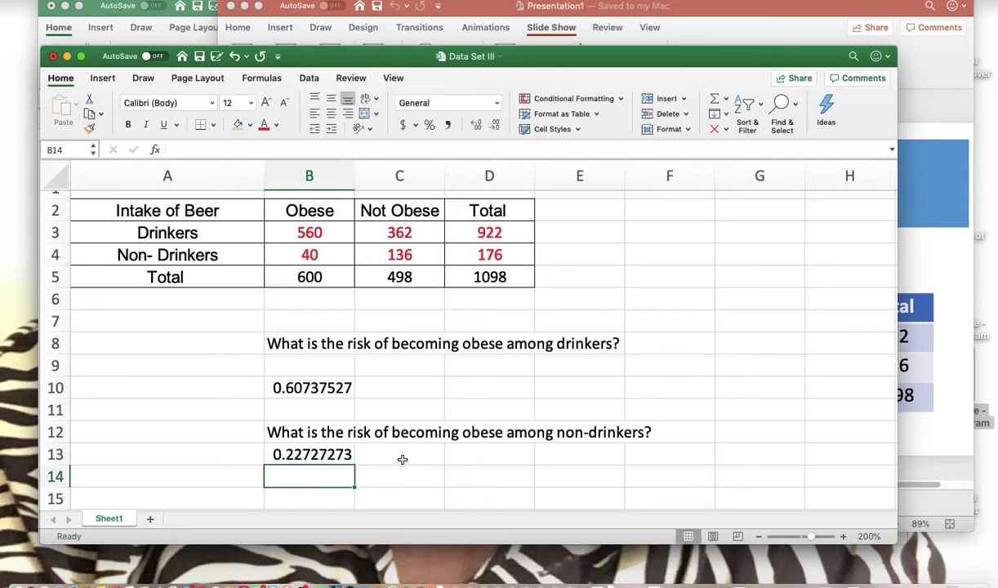
scroll(402, 459, "down", 3)
scroll(403, 459, "up", 3)
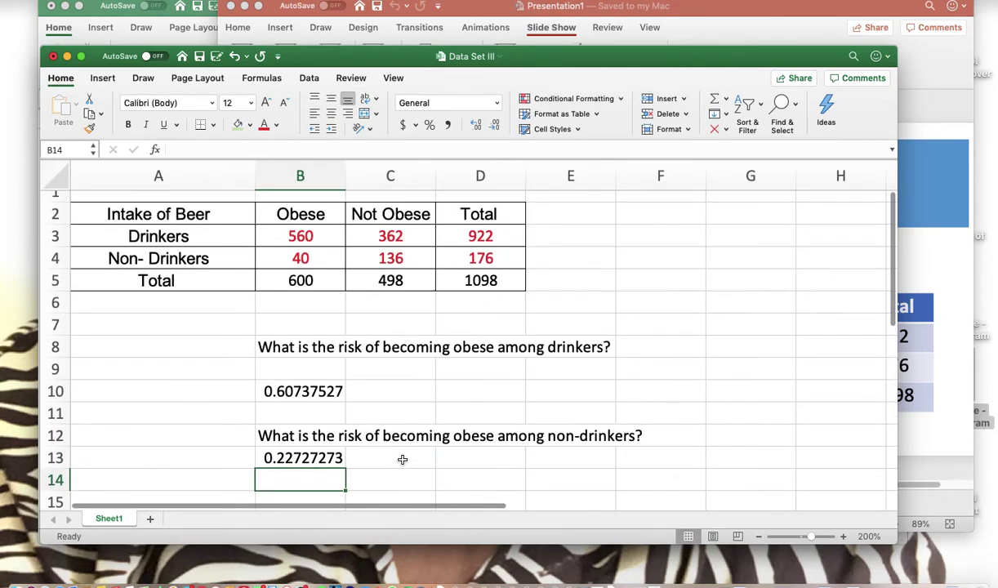
Step: Type 'What is the risk ratio?' into B15
key("Return")
type("WHA")
key("BackSpace")
key("BackSpace")
type("hat is the risk ratio?")
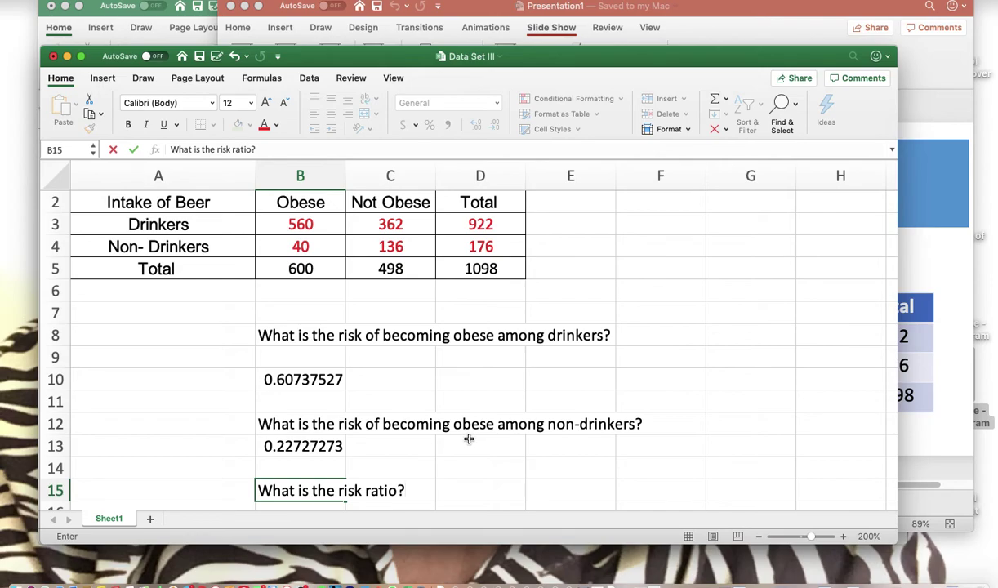
scroll(469, 439, "down", 2)
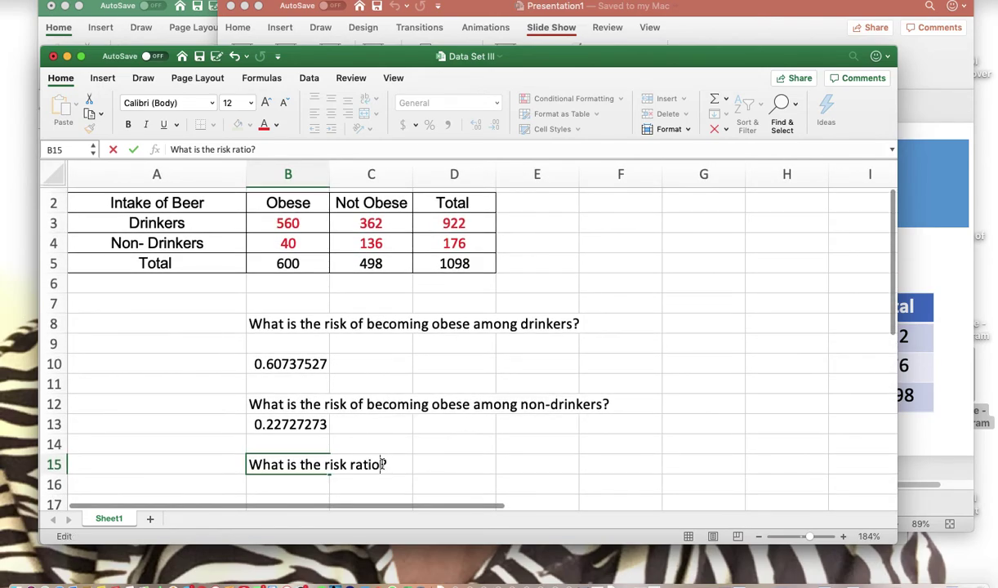
left_click(452, 439)
scroll(449, 429, "down", 1)
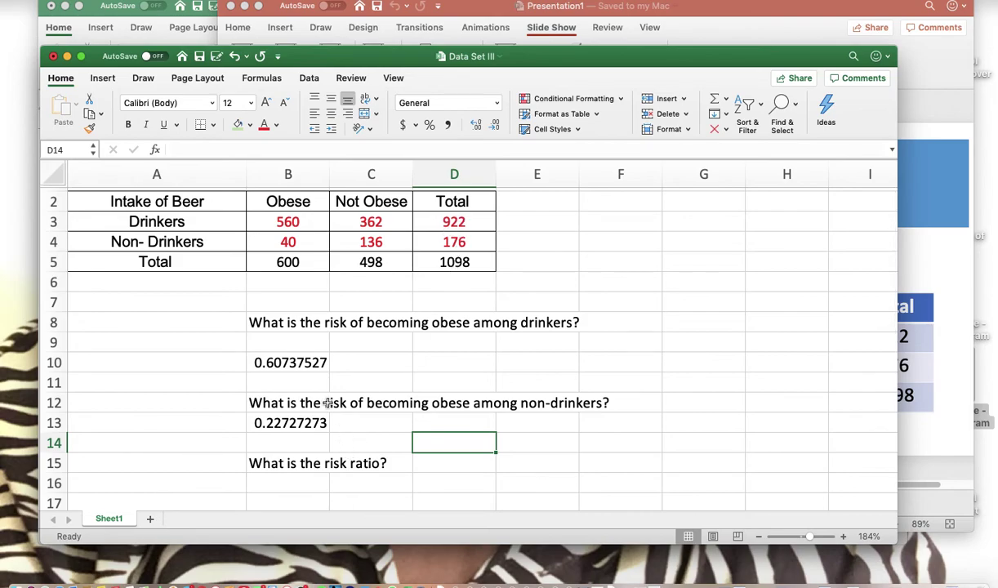
left_click(286, 480)
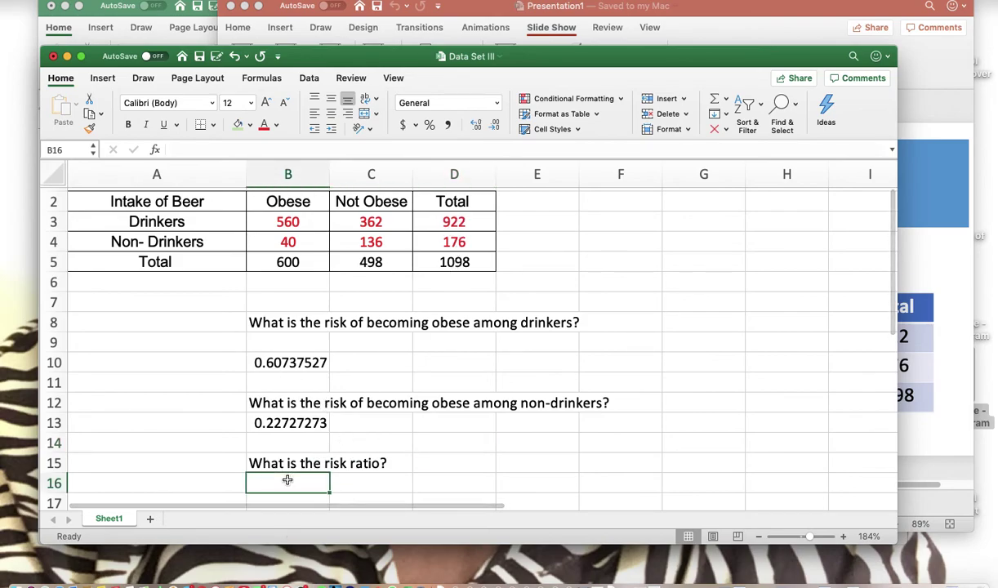
Step: Enter =b10/b13 in B17, giving a risk ratio of 2.67245119
key("Return")
type("=0")
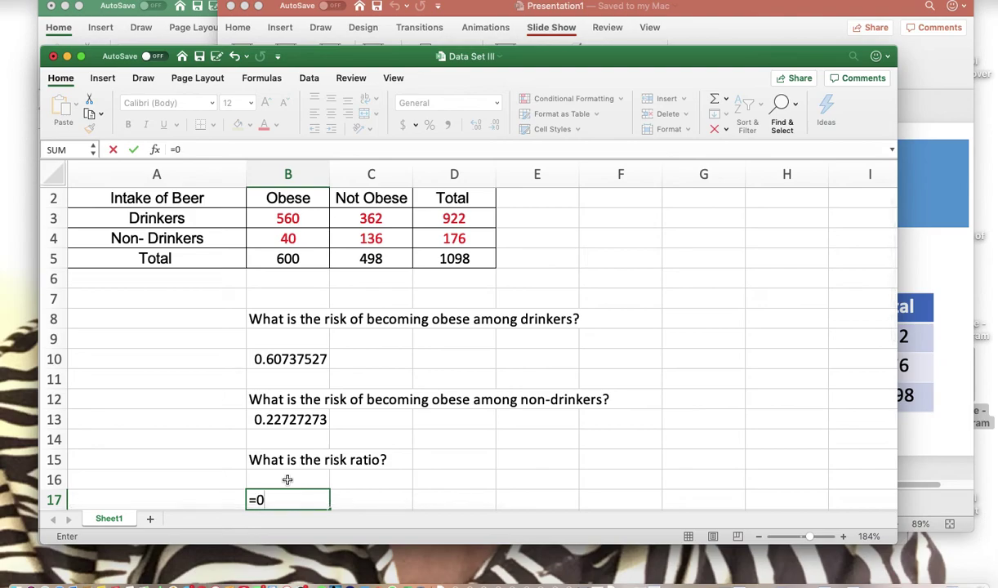
type("/")
key("BackSpace")
key("BackSpace")
type("b10")
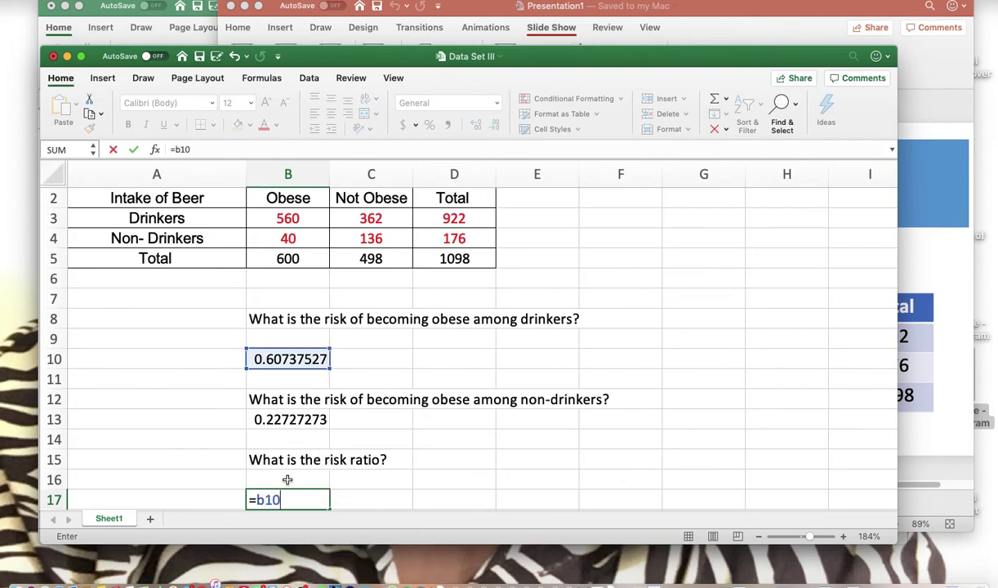
type("/b13")
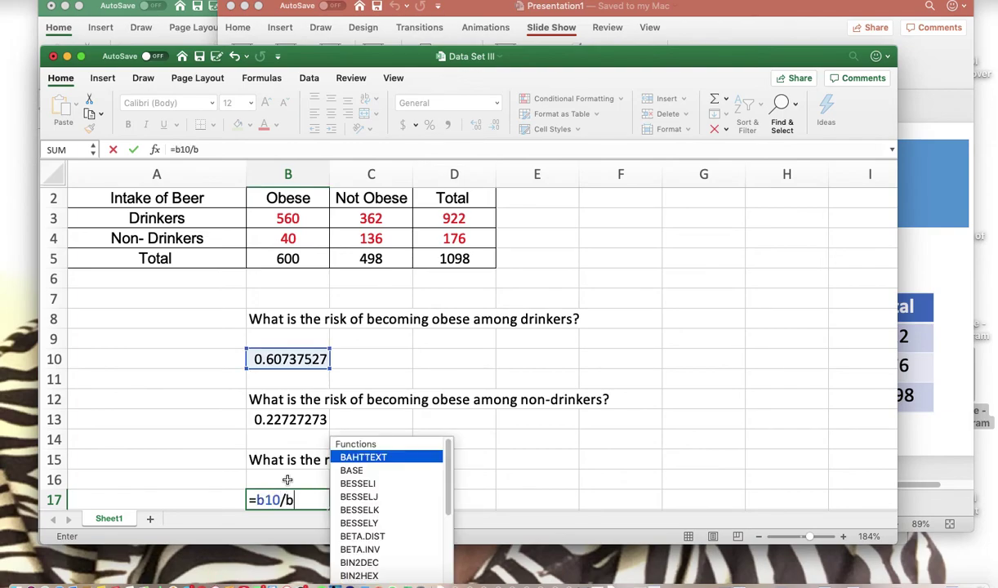
key("Return")
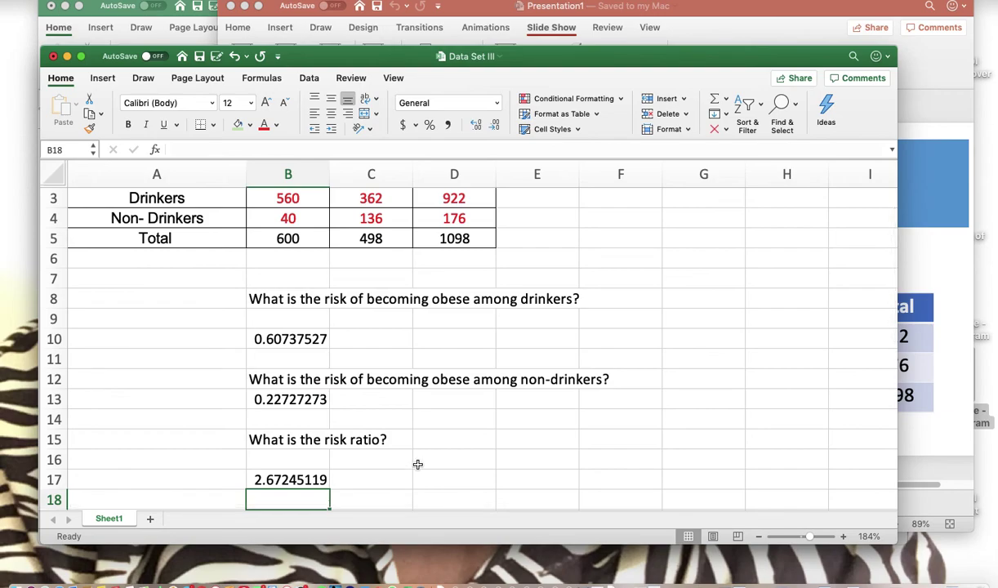
key("Return")
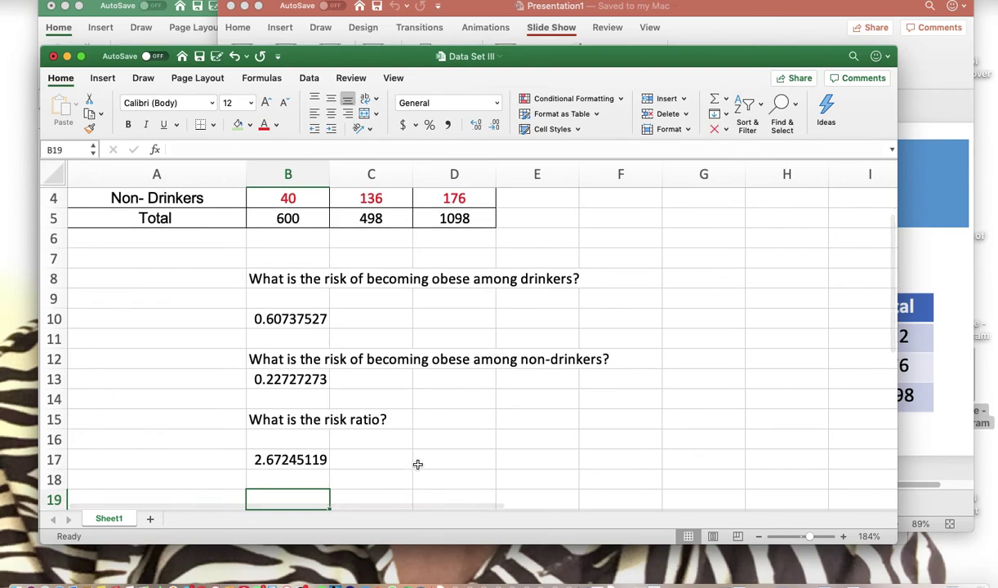
Step: Enter the odds-of-obesity questions for a drinker in B19 and NOT a drinker in B22
scroll(418, 464, "up", 3)
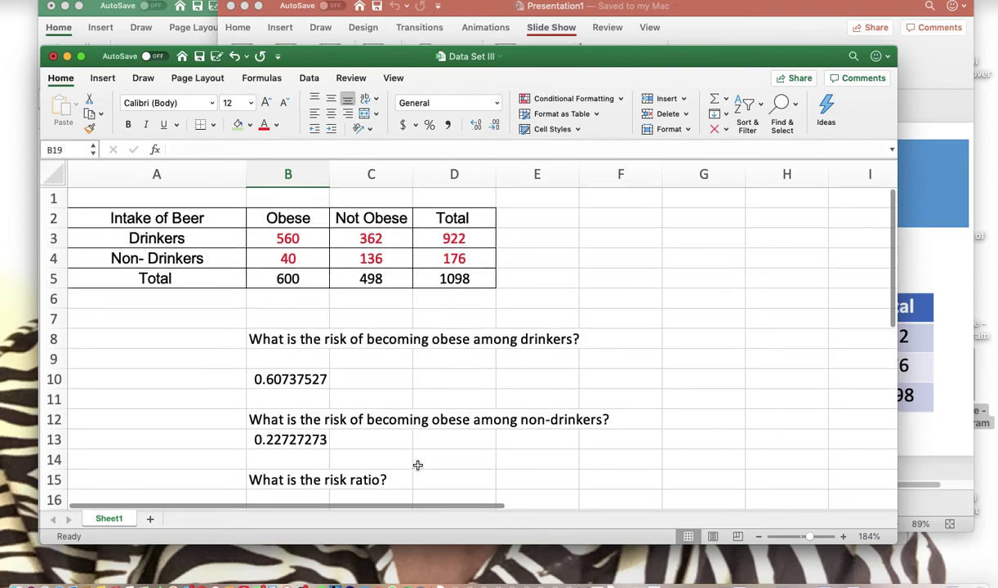
scroll(417, 464, "down", 3)
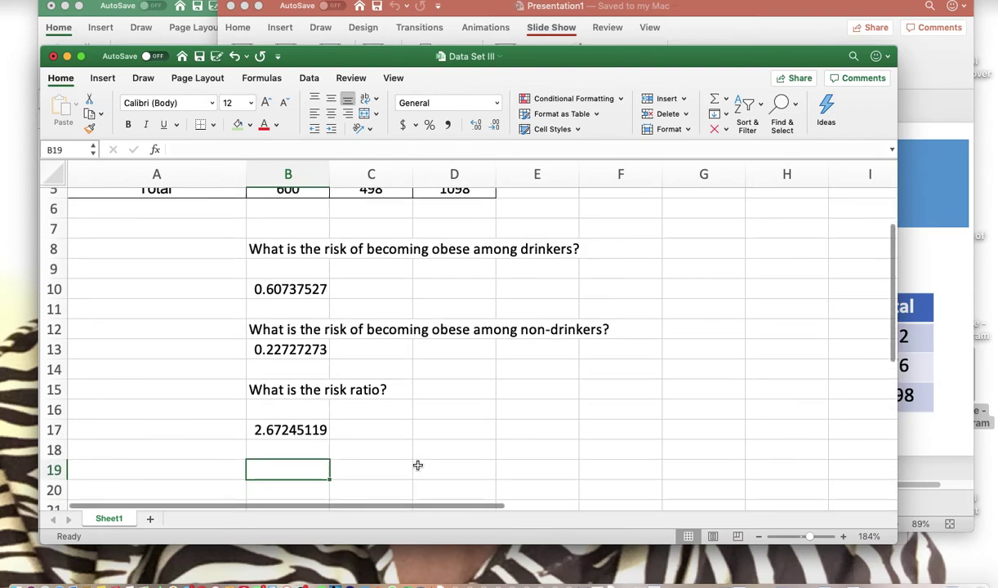
type("What is the odds of")
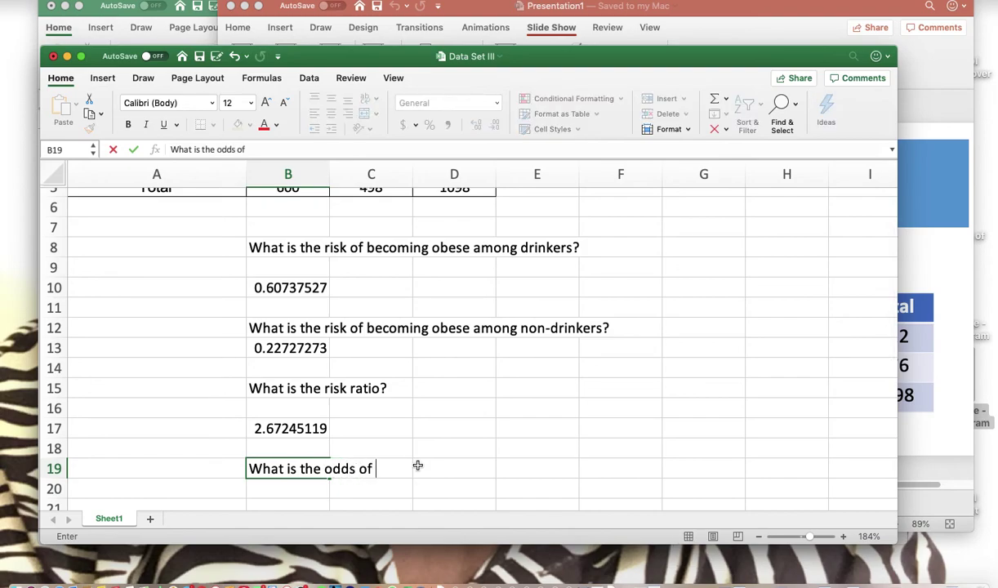
type(" someone who is a drinker a")
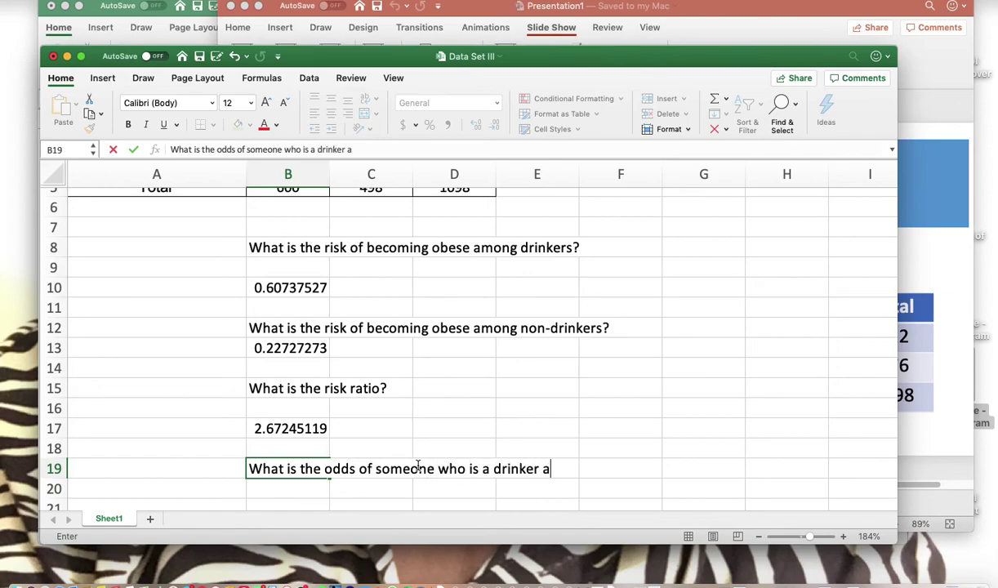
key("BackSpace")
key("BackSpace")
key("BackSpace")
key("BackSpace")
key("BackSpace")
key("BackSpace")
key("BackSpace")
key("BackSpace")
key("BackSpace")
key("BackSpace")
key("BackSpace")
key("BackSpace")
key("BackSpace")
key("BackSpace")
key("BackSpace")
key("BackSpace")
key("BackSpace")
key("BackSpace")
key("BackSpace")
key("BackSpace")
key("BackSpace")
key("BackSpace")
key("BackSpace")
type("becoming o")
type("es")
key("BackSpace")
key("BackSpace")
type("bese if someone")
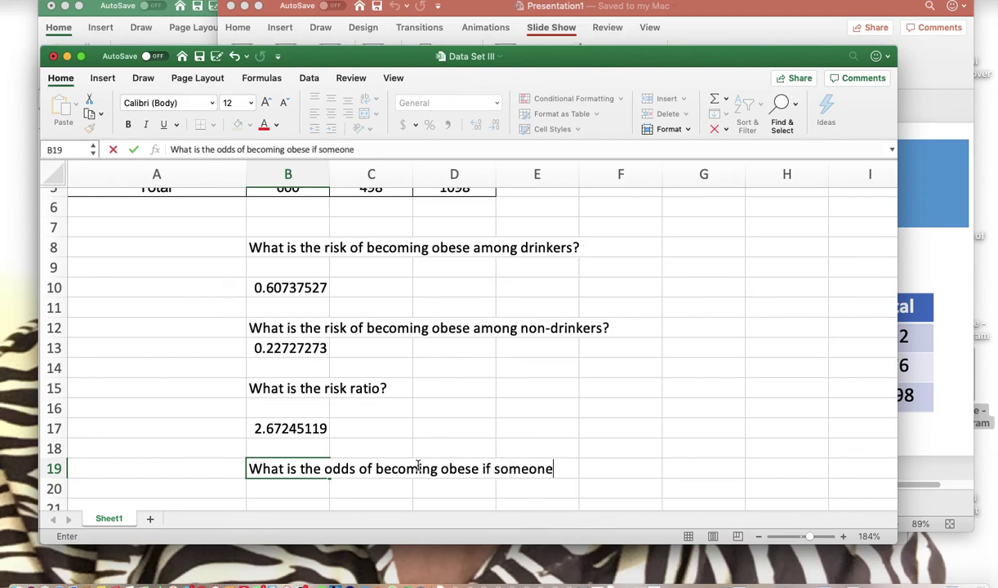
type(" is a drinker?")
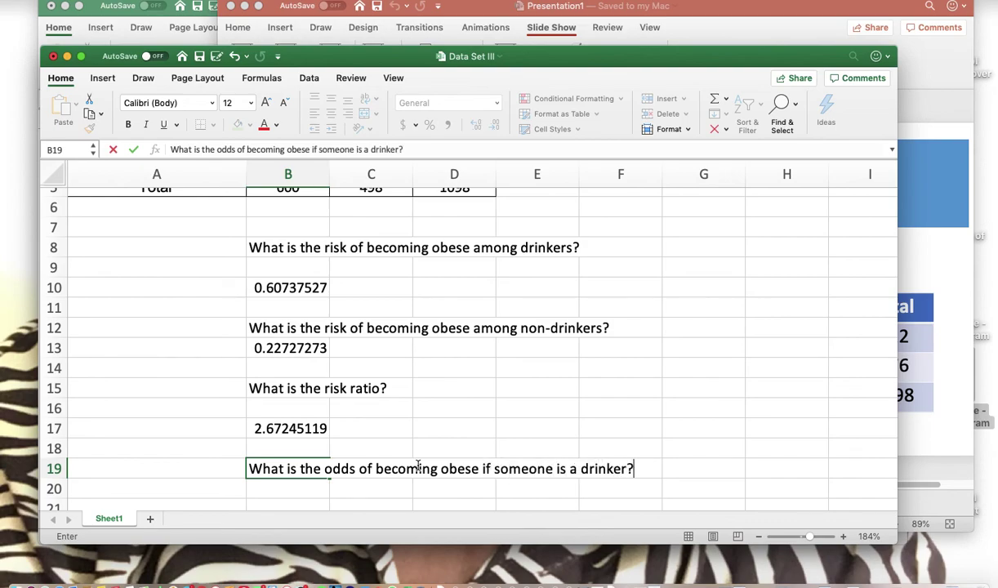
key("Return")
key("Return")
key("Return")
type("What is the odds of becoming obese if someone is NOT a drinker?")
key("Return")
key("Return")
key("Return")
Step: Enter the question "What is the exposure odds ratio?" in cell B25
type("What is t")
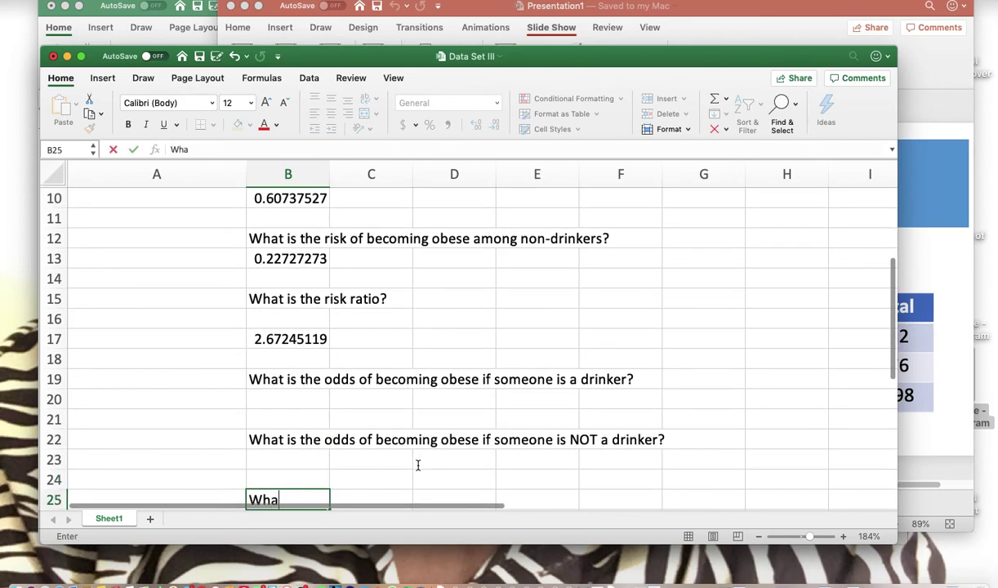
type("he odds ratio of")
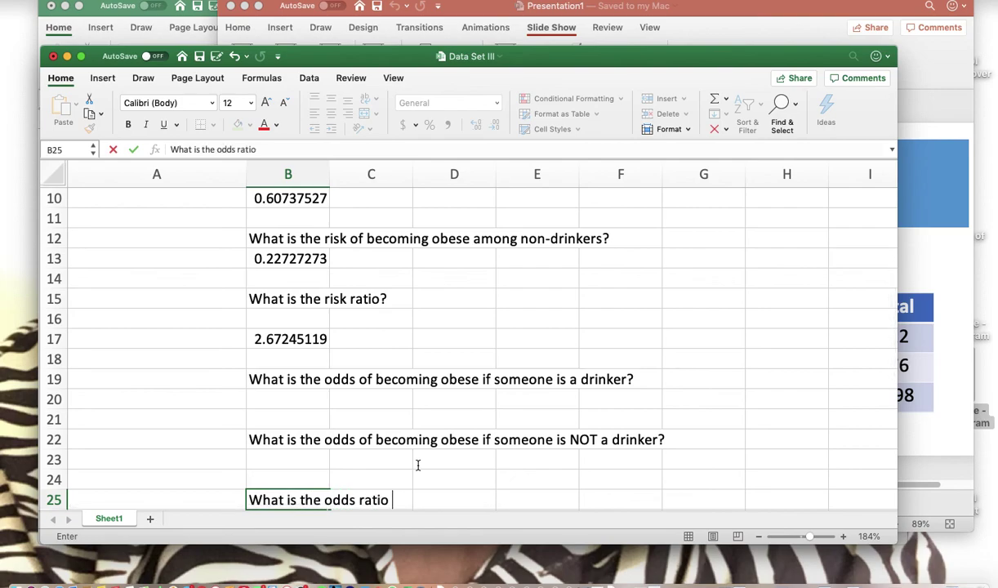
key("BackSpace")
key("BackSpace")
key("BackSpace")
key("BackSpace")
key("BackSpace")
key("BackSpace")
key("BackSpace")
key("BackSpace")
key("BackSpace")
key("BackSpace")
key("BackSpace")
key("BackSpace")
key("BackSpace")
type("exp")
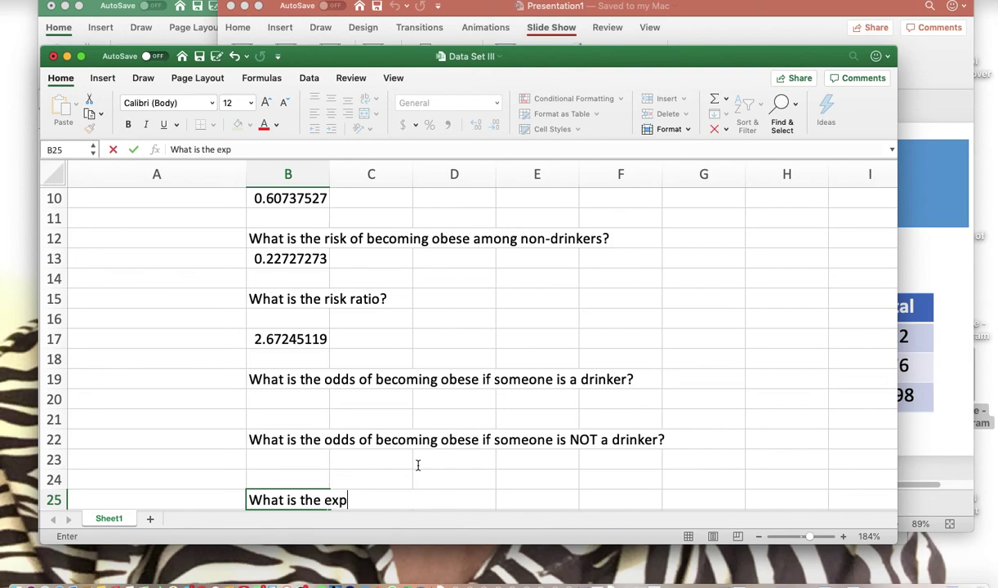
type("osure odds r")
type("atio?")
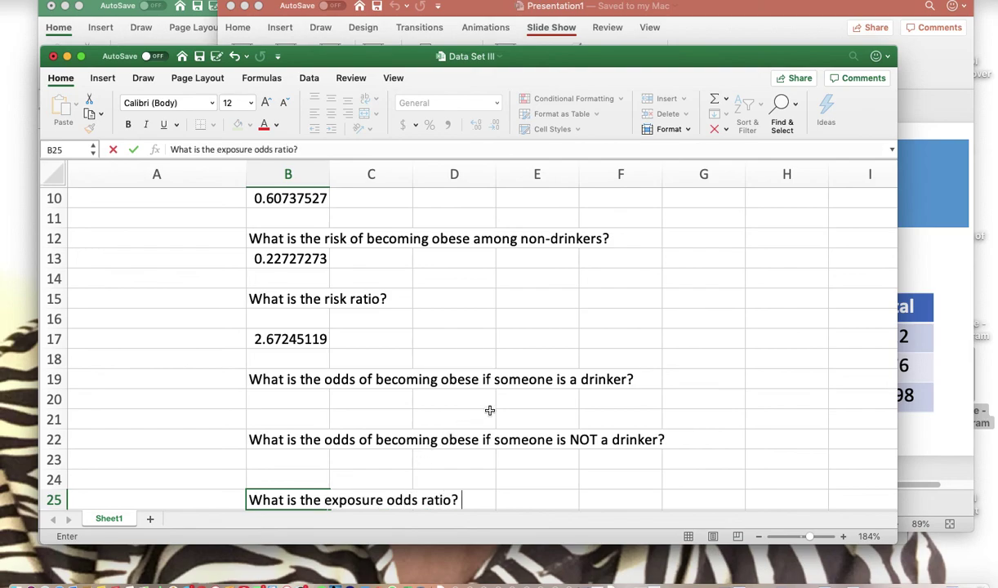
Step: Switch to PowerPoint to show the Data Set III slide
scroll(490, 410, "down", 2)
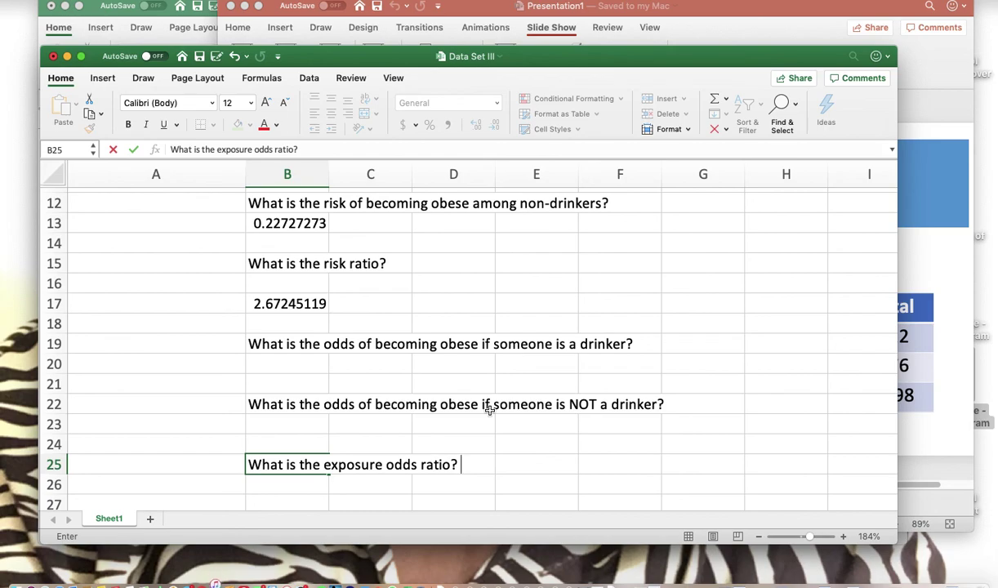
scroll(487, 420, "up", 6)
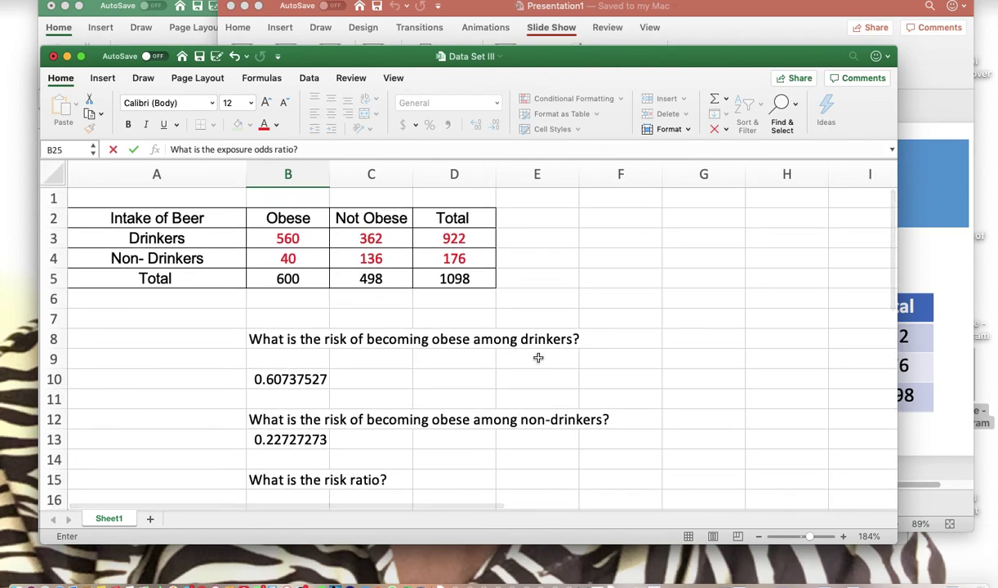
scroll(547, 351, "down", 3)
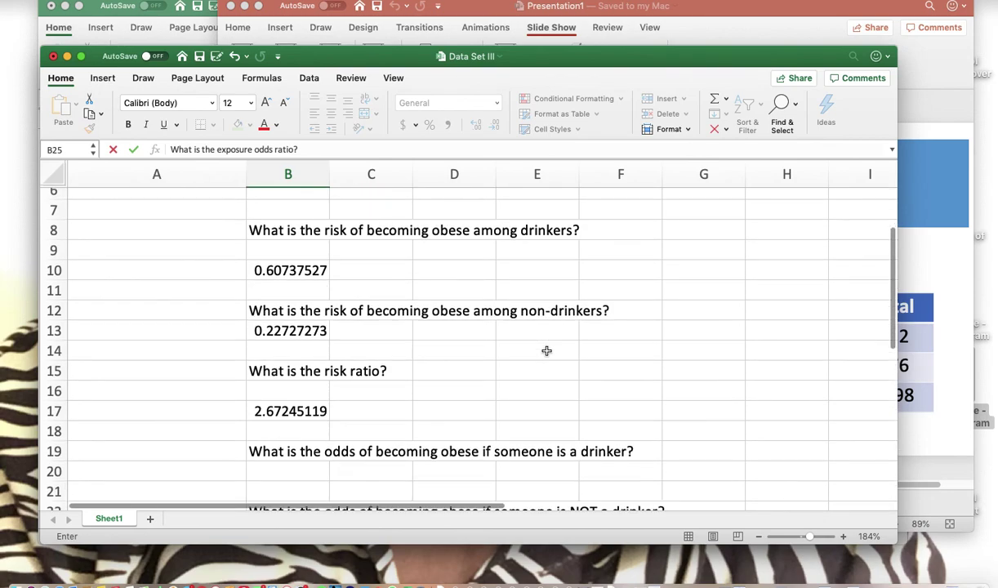
left_click(787, 22)
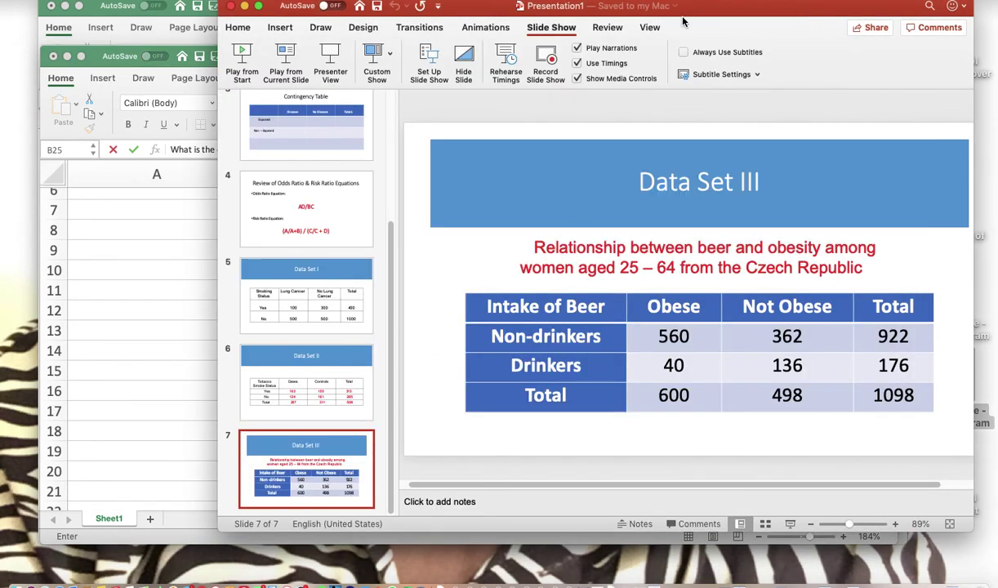